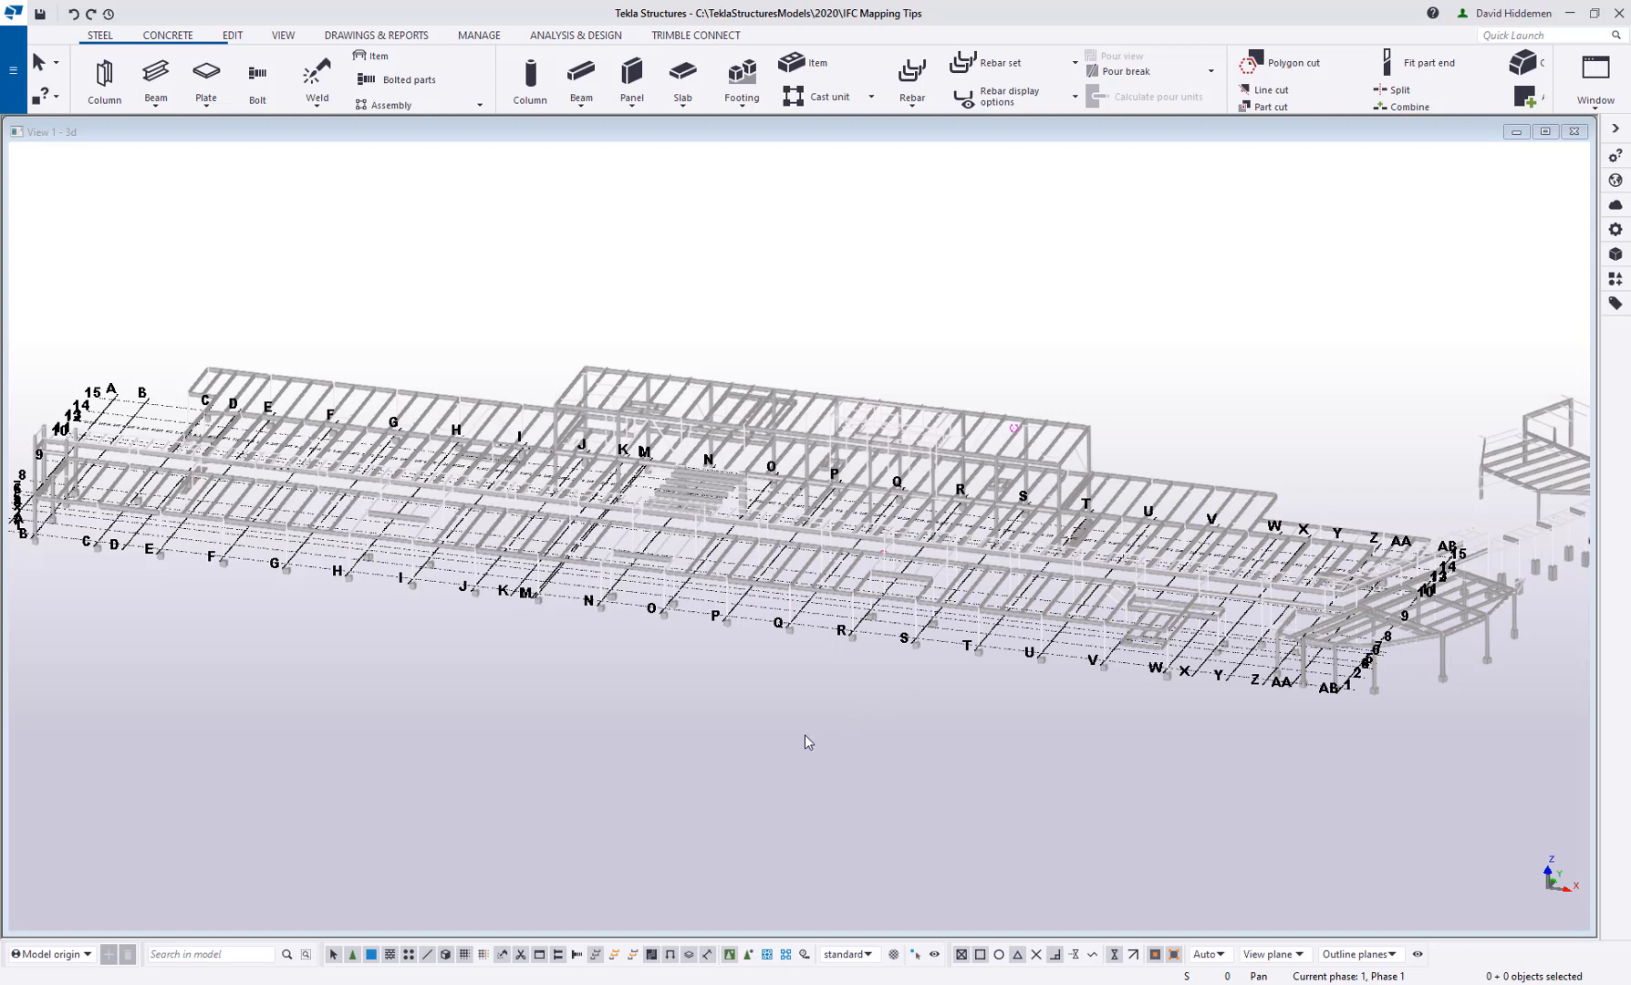
# Switch selection to individual reference model objects and select the beams and columns between grid lines P and R
pyautogui.moveTo(834, 741); pyautogui.dragTo(866, 752, button='middle')
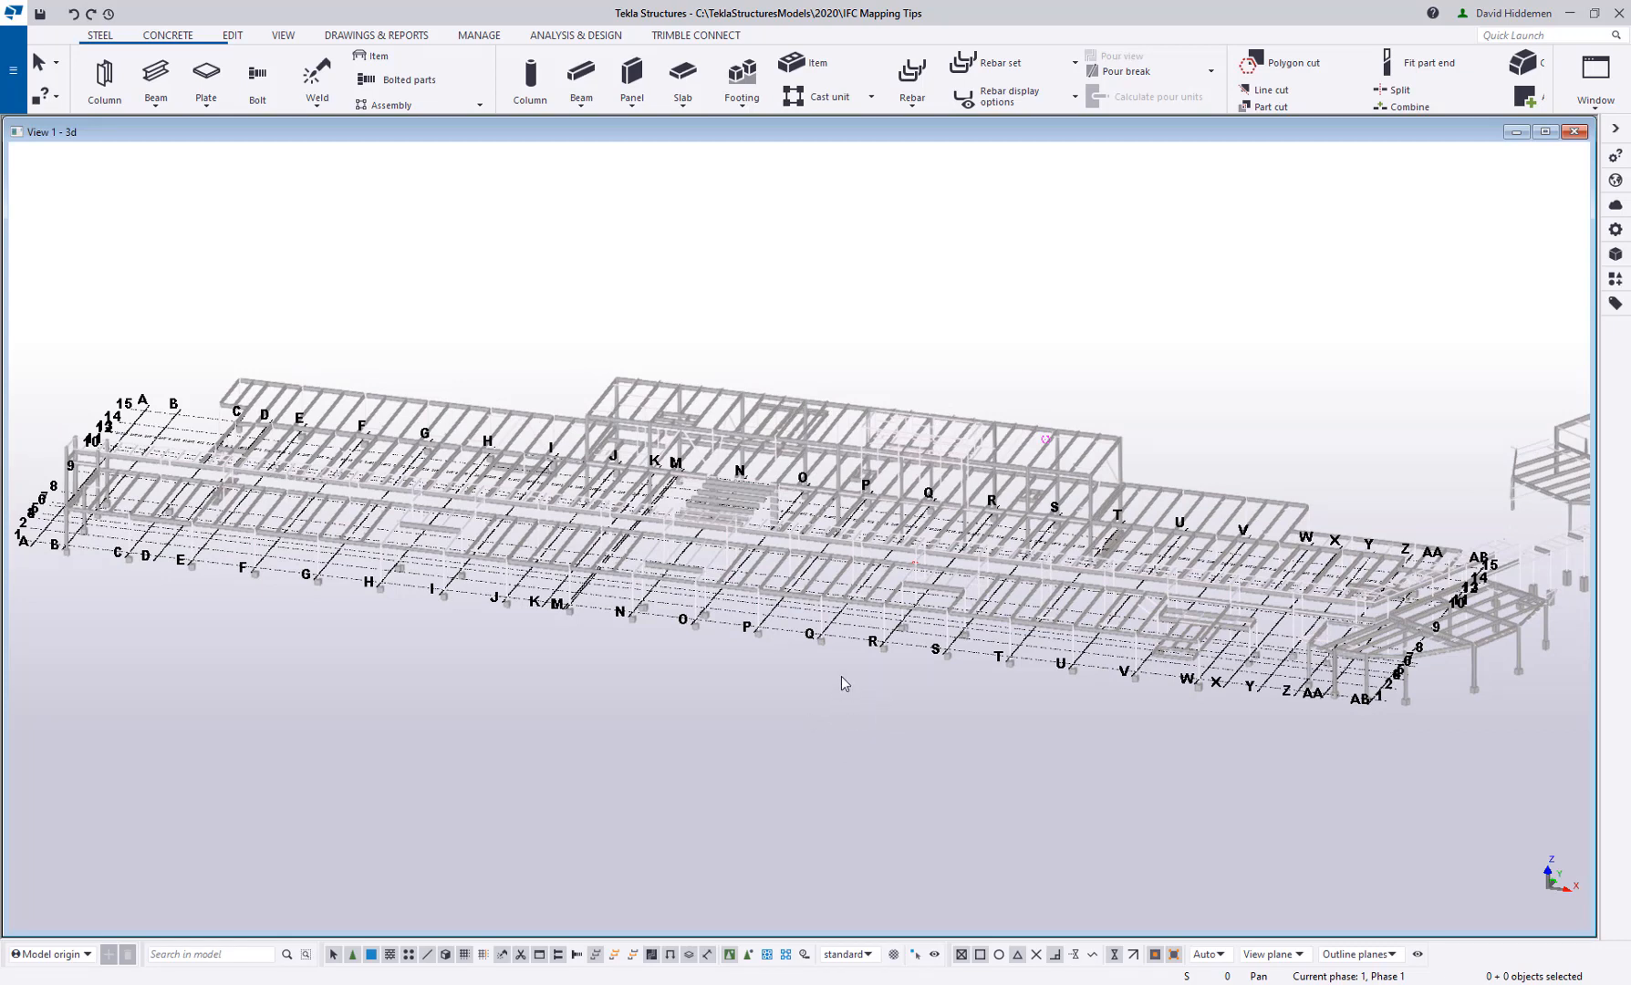
pyautogui.scroll(8, 853, 593)
pyautogui.scroll(2, 958, 557)
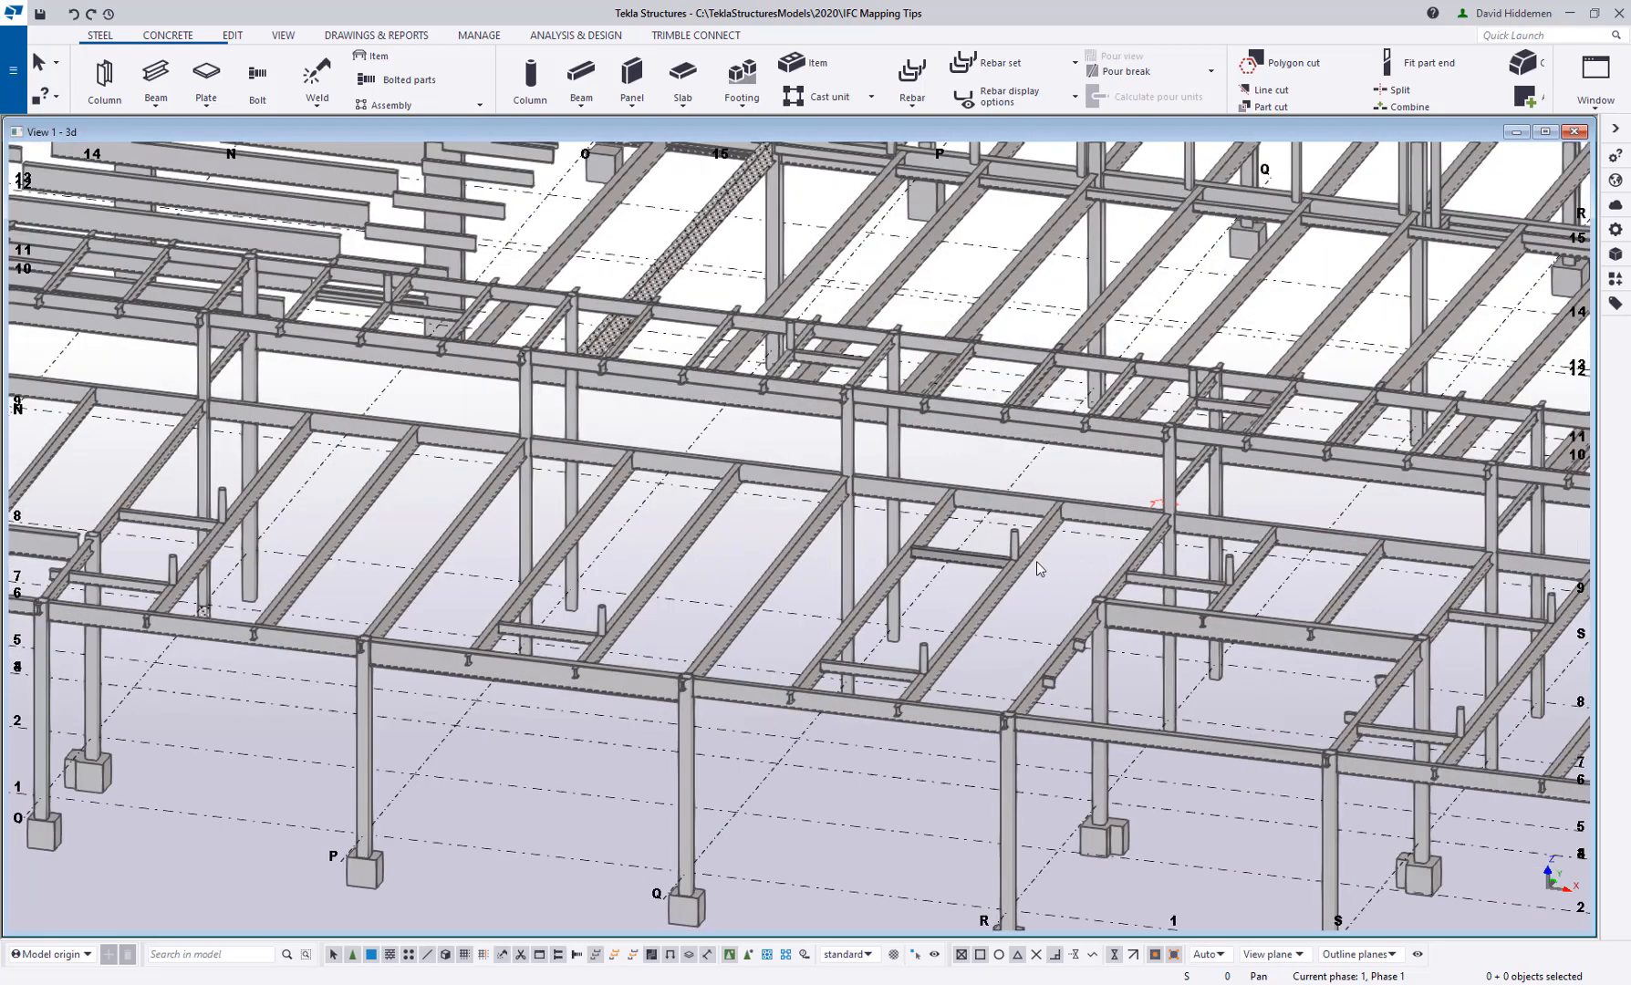
pyautogui.moveTo(1022, 582); pyautogui.dragTo(988, 576, button='middle')
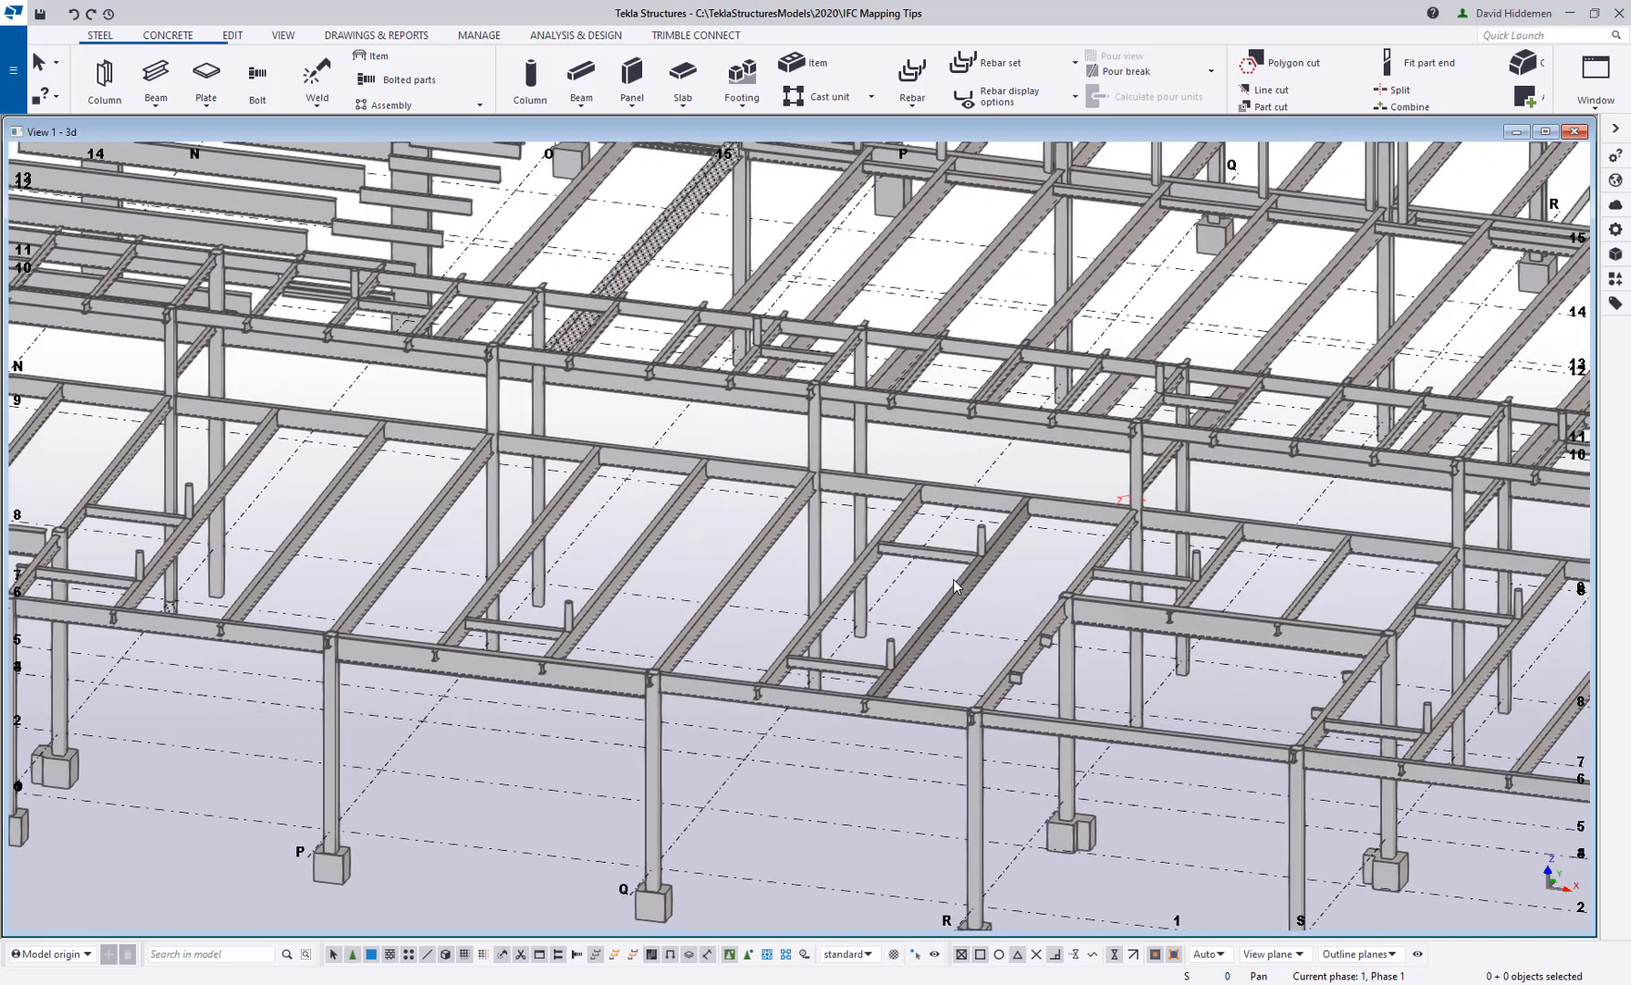
pyautogui.moveTo(1013, 584); pyautogui.dragTo(790, 466)
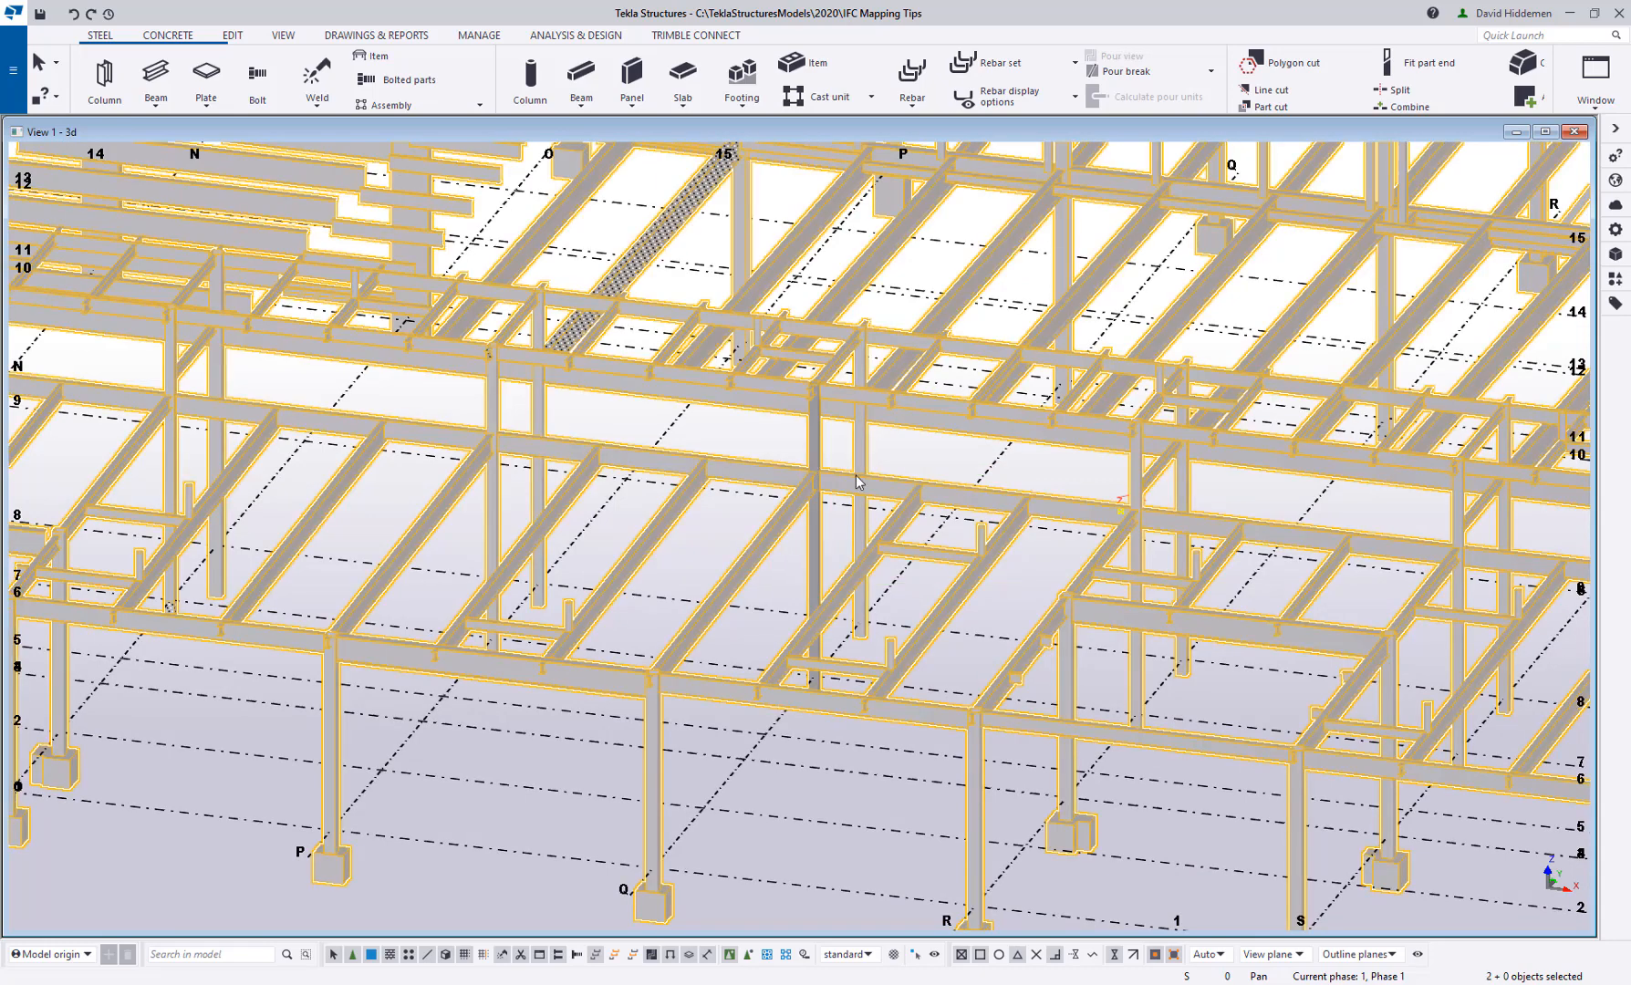
pyautogui.click(748, 956)
pyautogui.click(1011, 560)
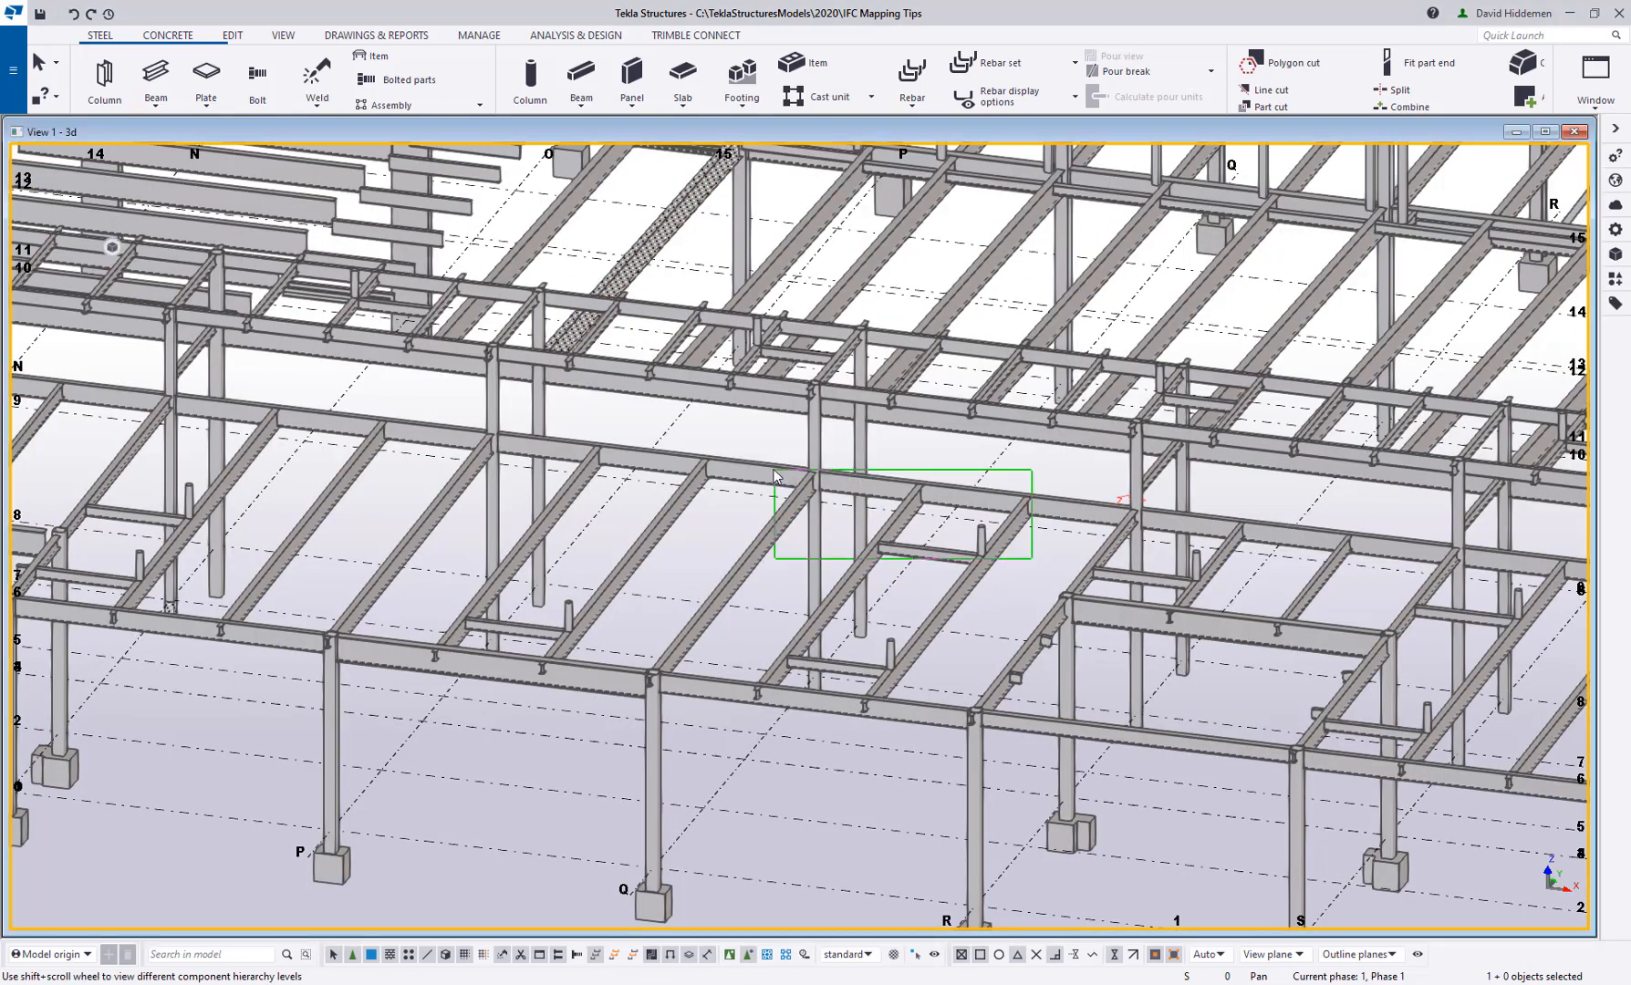
pyautogui.click(806, 486)
pyautogui.moveTo(808, 497); pyautogui.dragTo(807, 492)
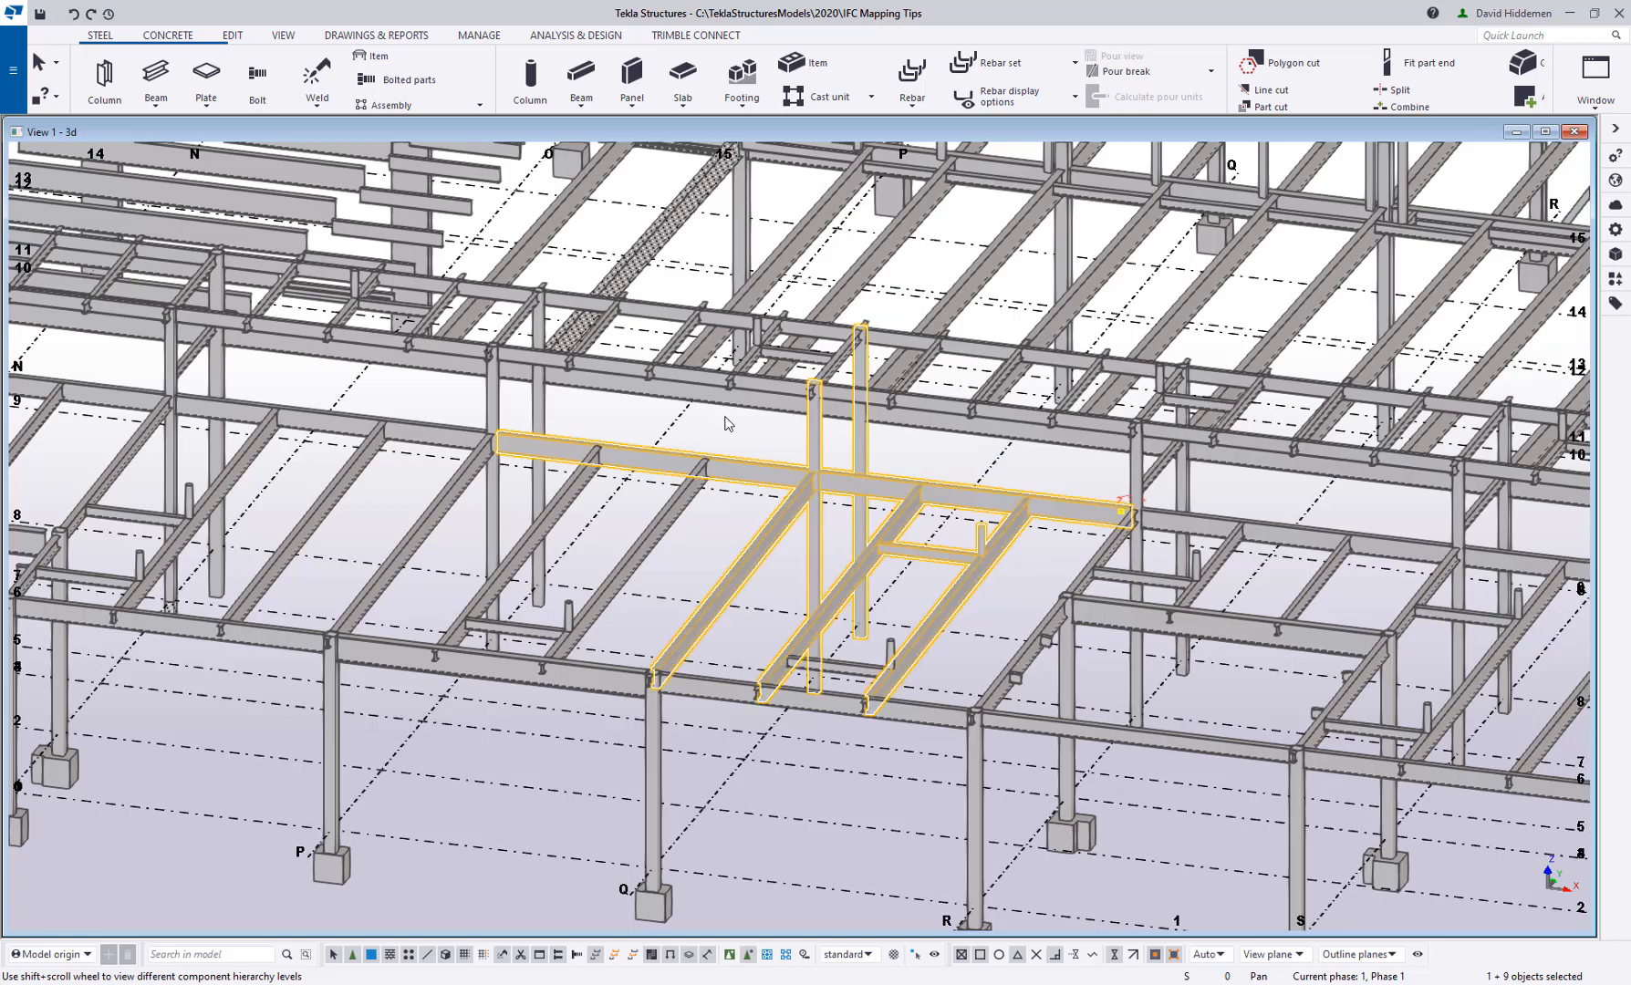
# Convert the selected IFC objects to native parts, apply the changes and close the changes list
pyautogui.click(480, 37)
pyautogui.scroll(-3, 368, 85)
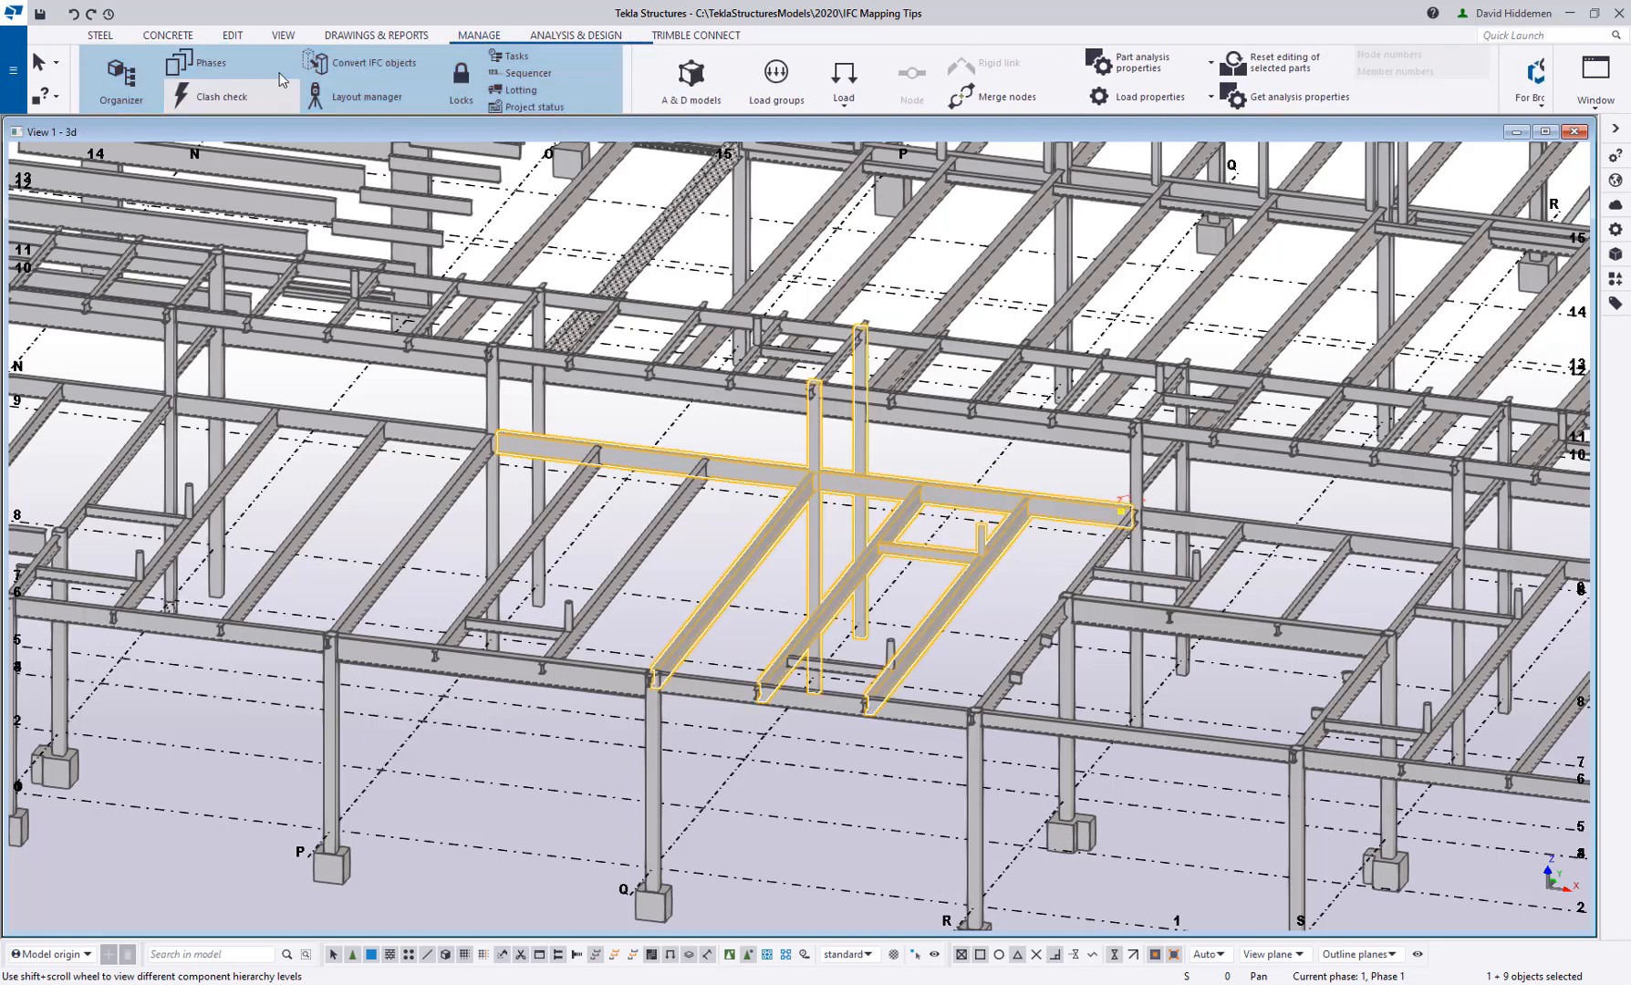
pyautogui.click(365, 62)
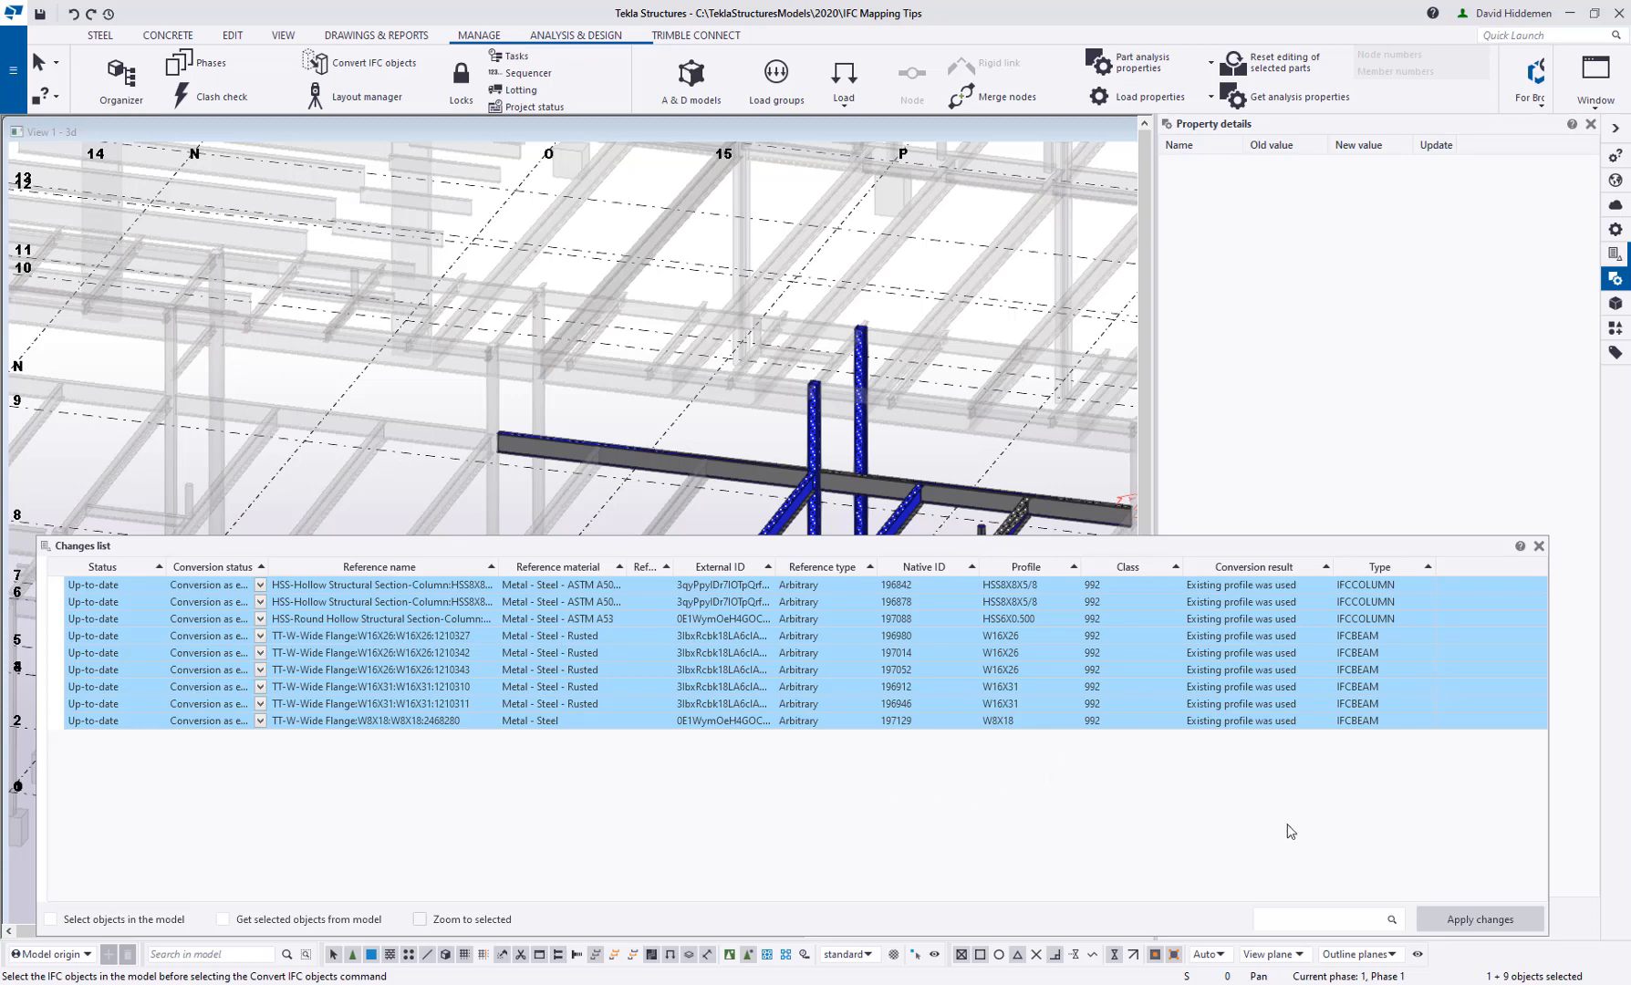
pyautogui.click(1464, 921)
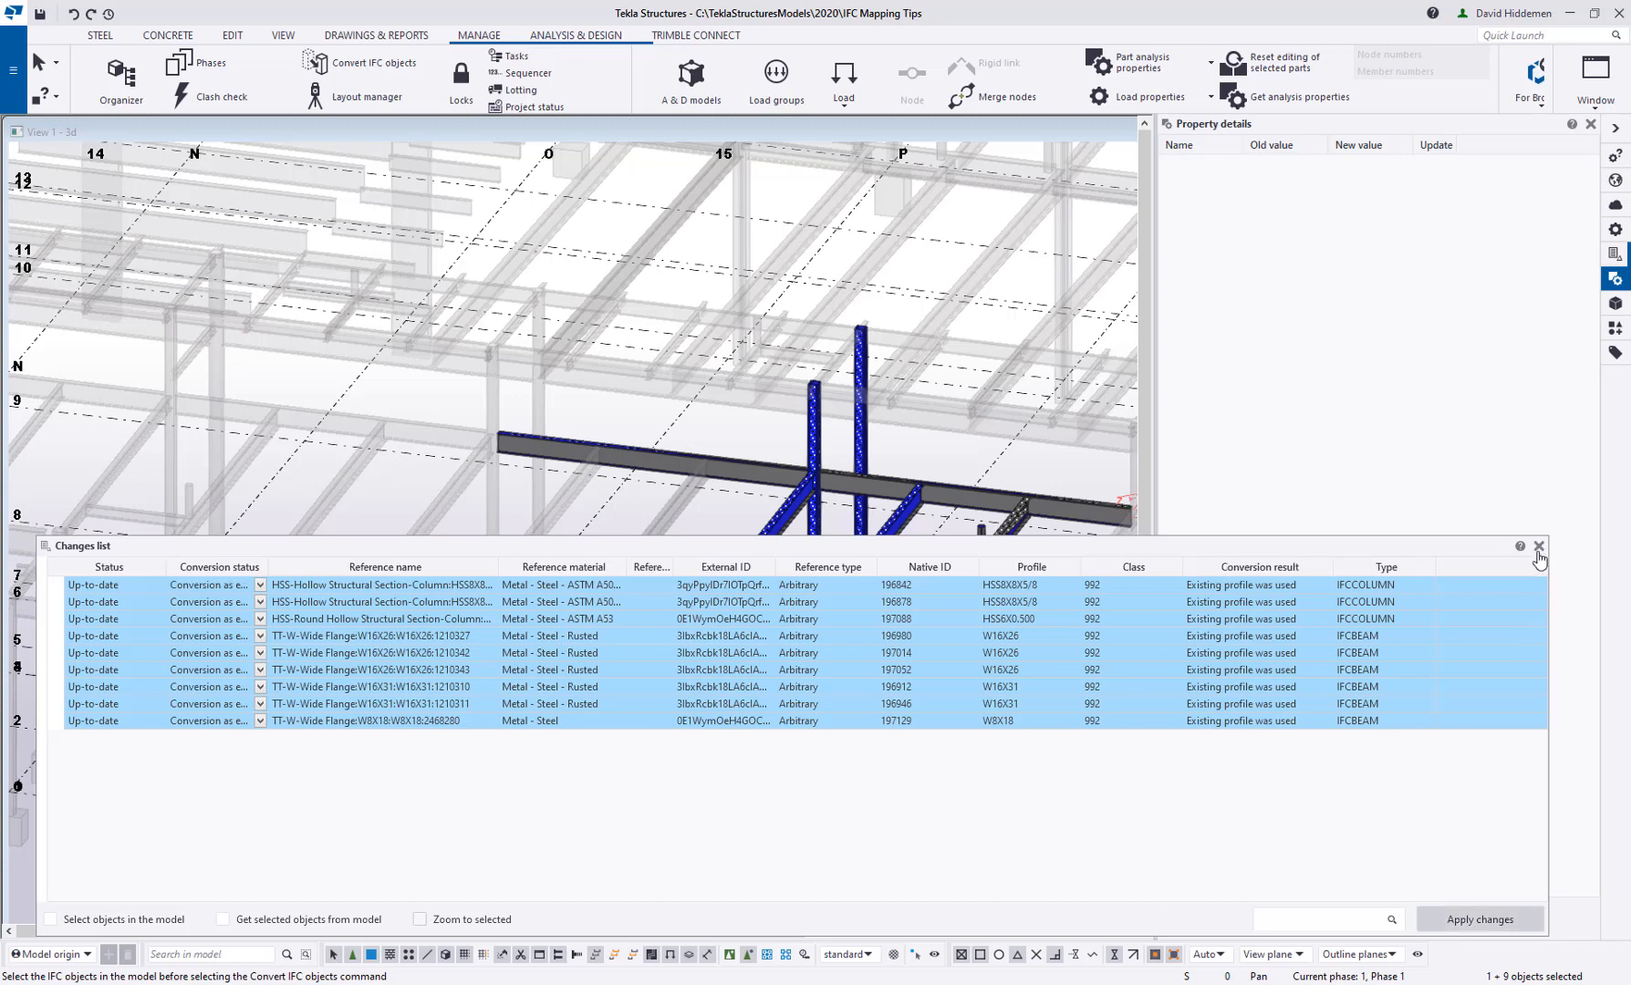
pyautogui.click(1539, 546)
# Hide the Sample reference model and inspect the profile and material properties of one converted beam
pyautogui.click(1616, 256)
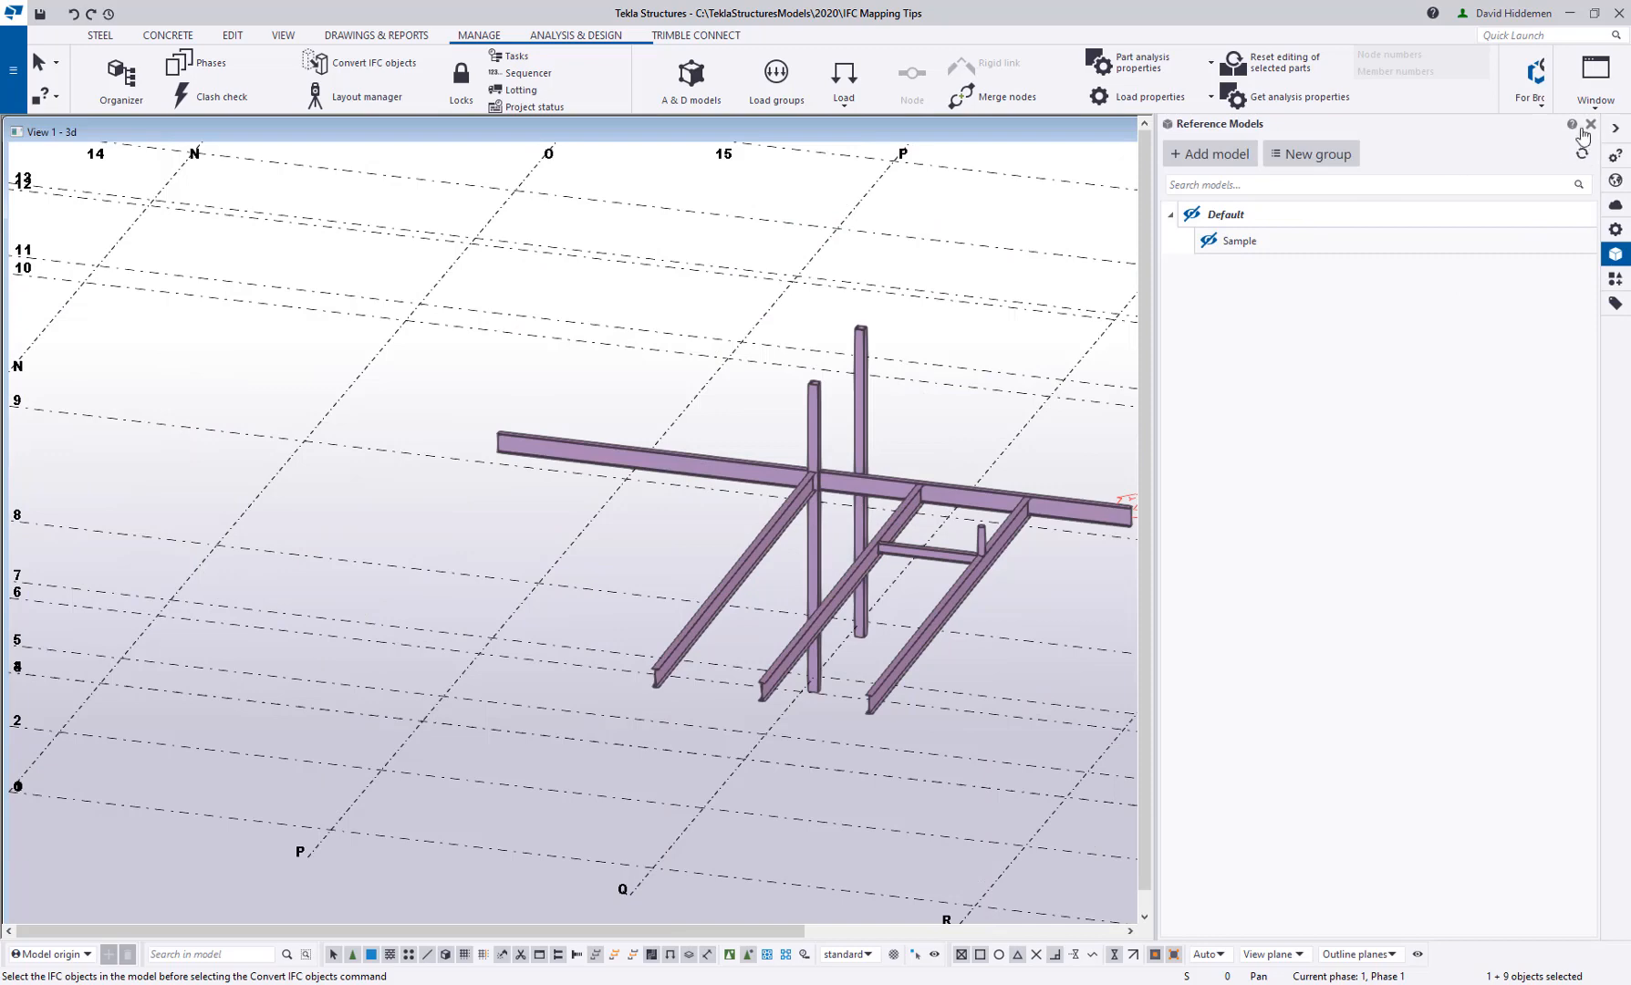
pyautogui.click(1591, 124)
pyautogui.doubleClick(996, 552)
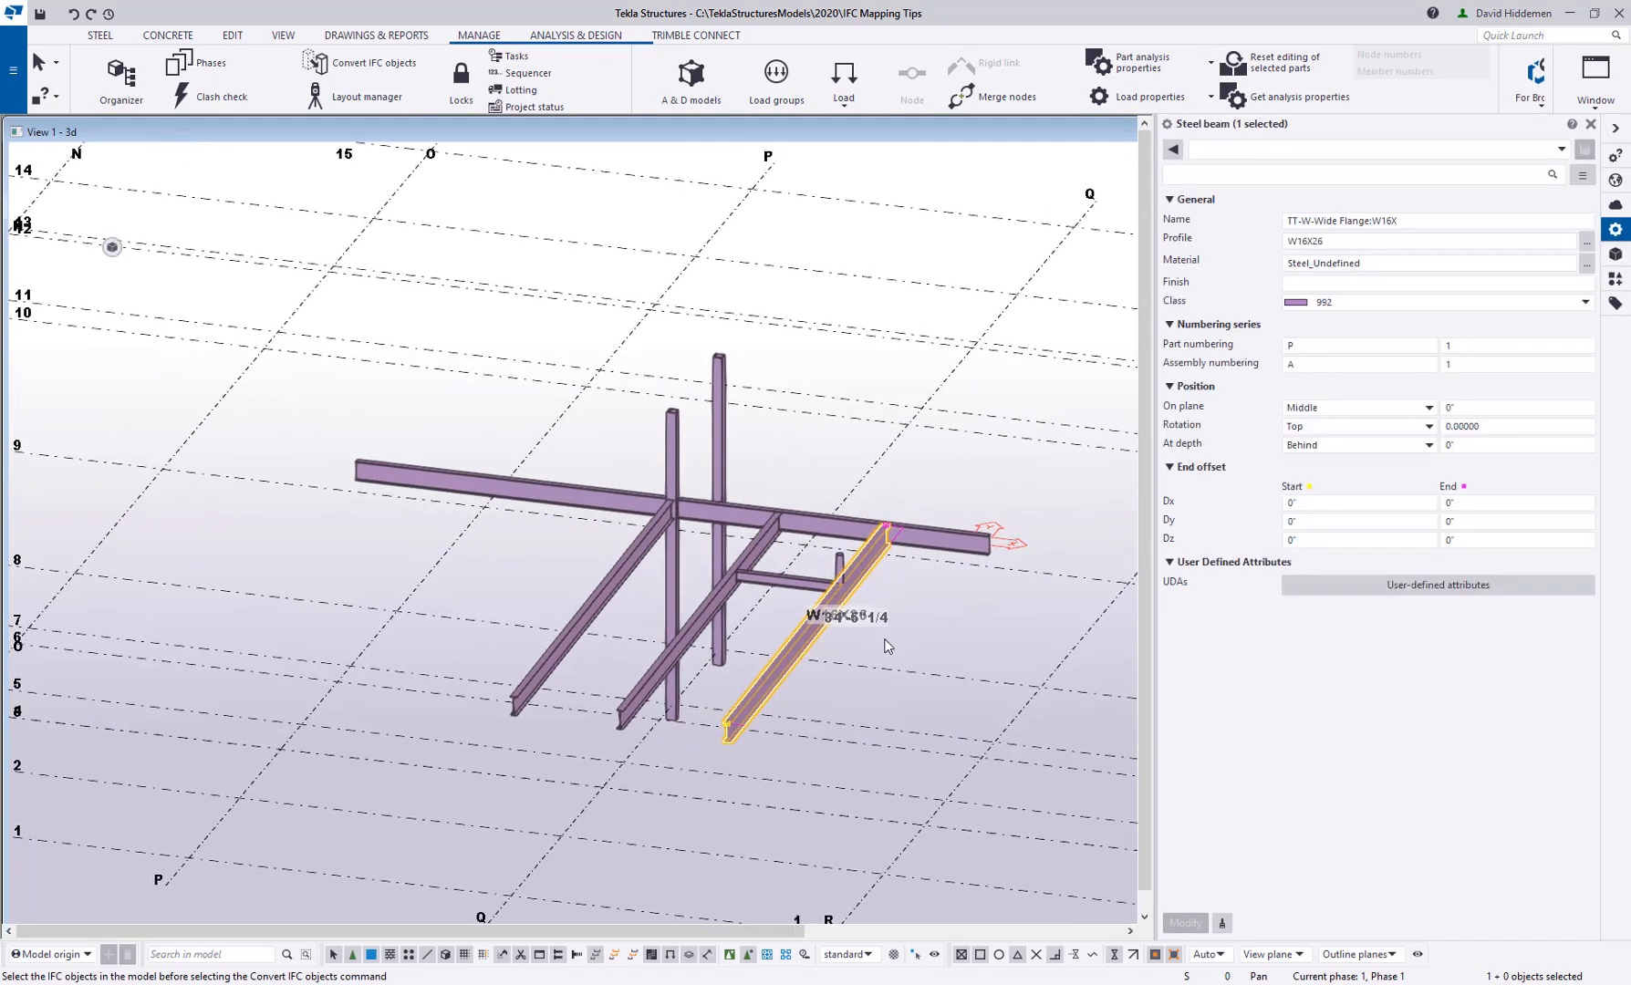
pyautogui.doubleClick(1338, 241)
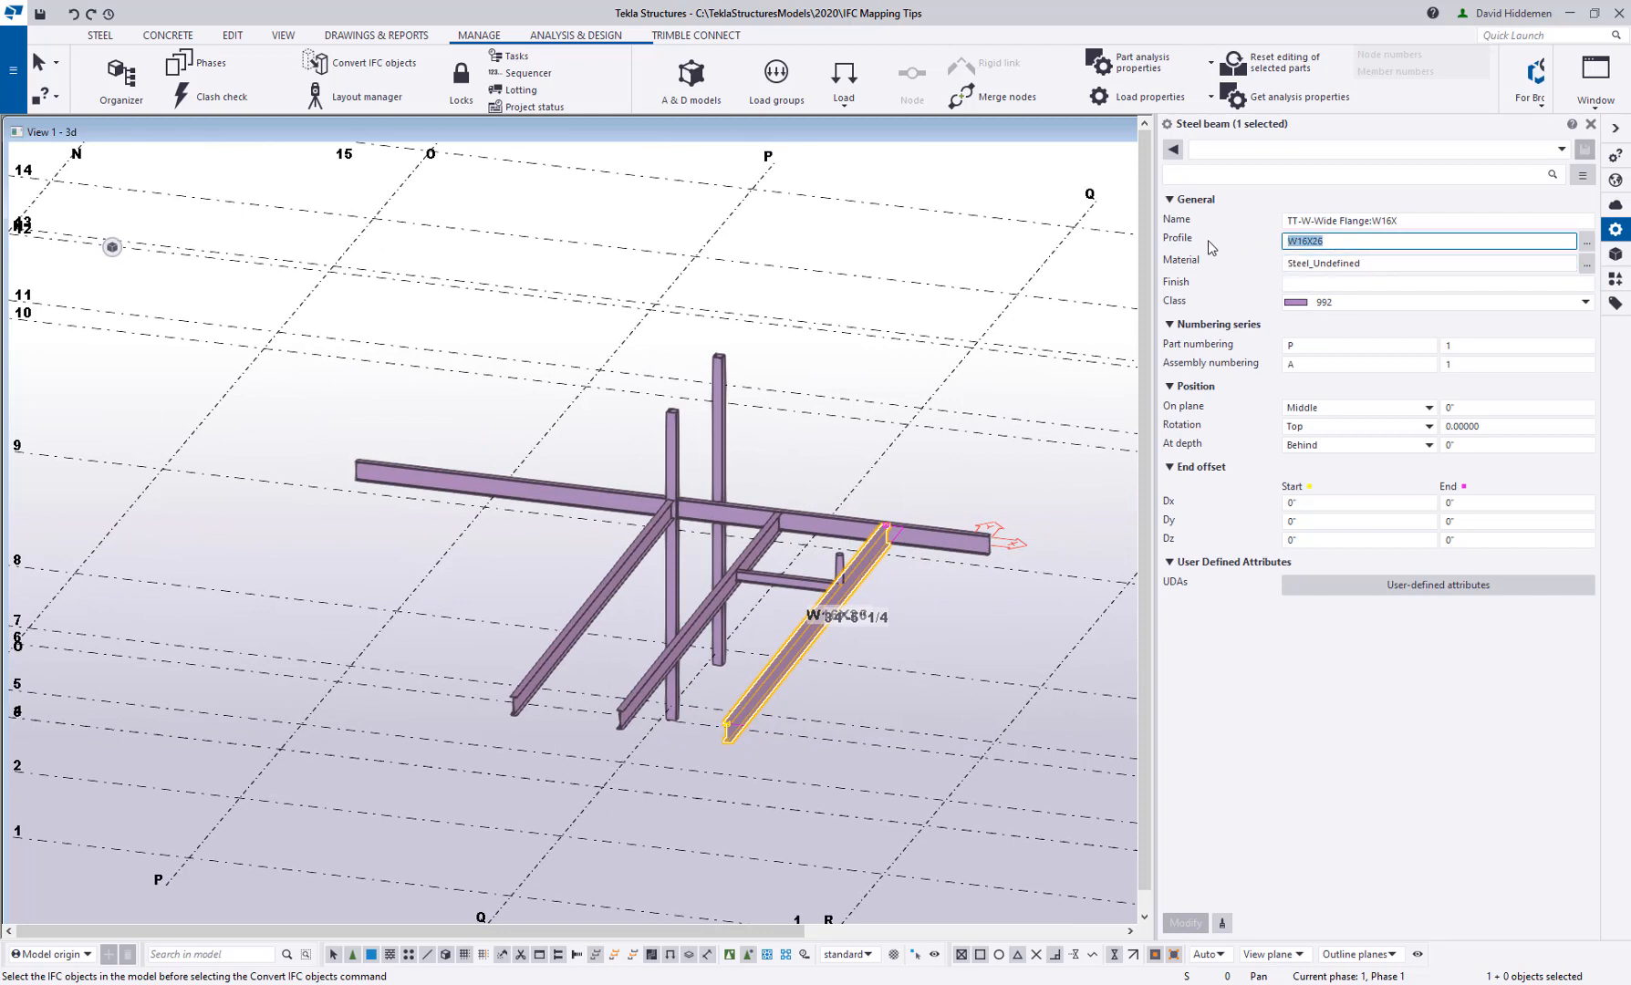
pyautogui.doubleClick(1373, 263)
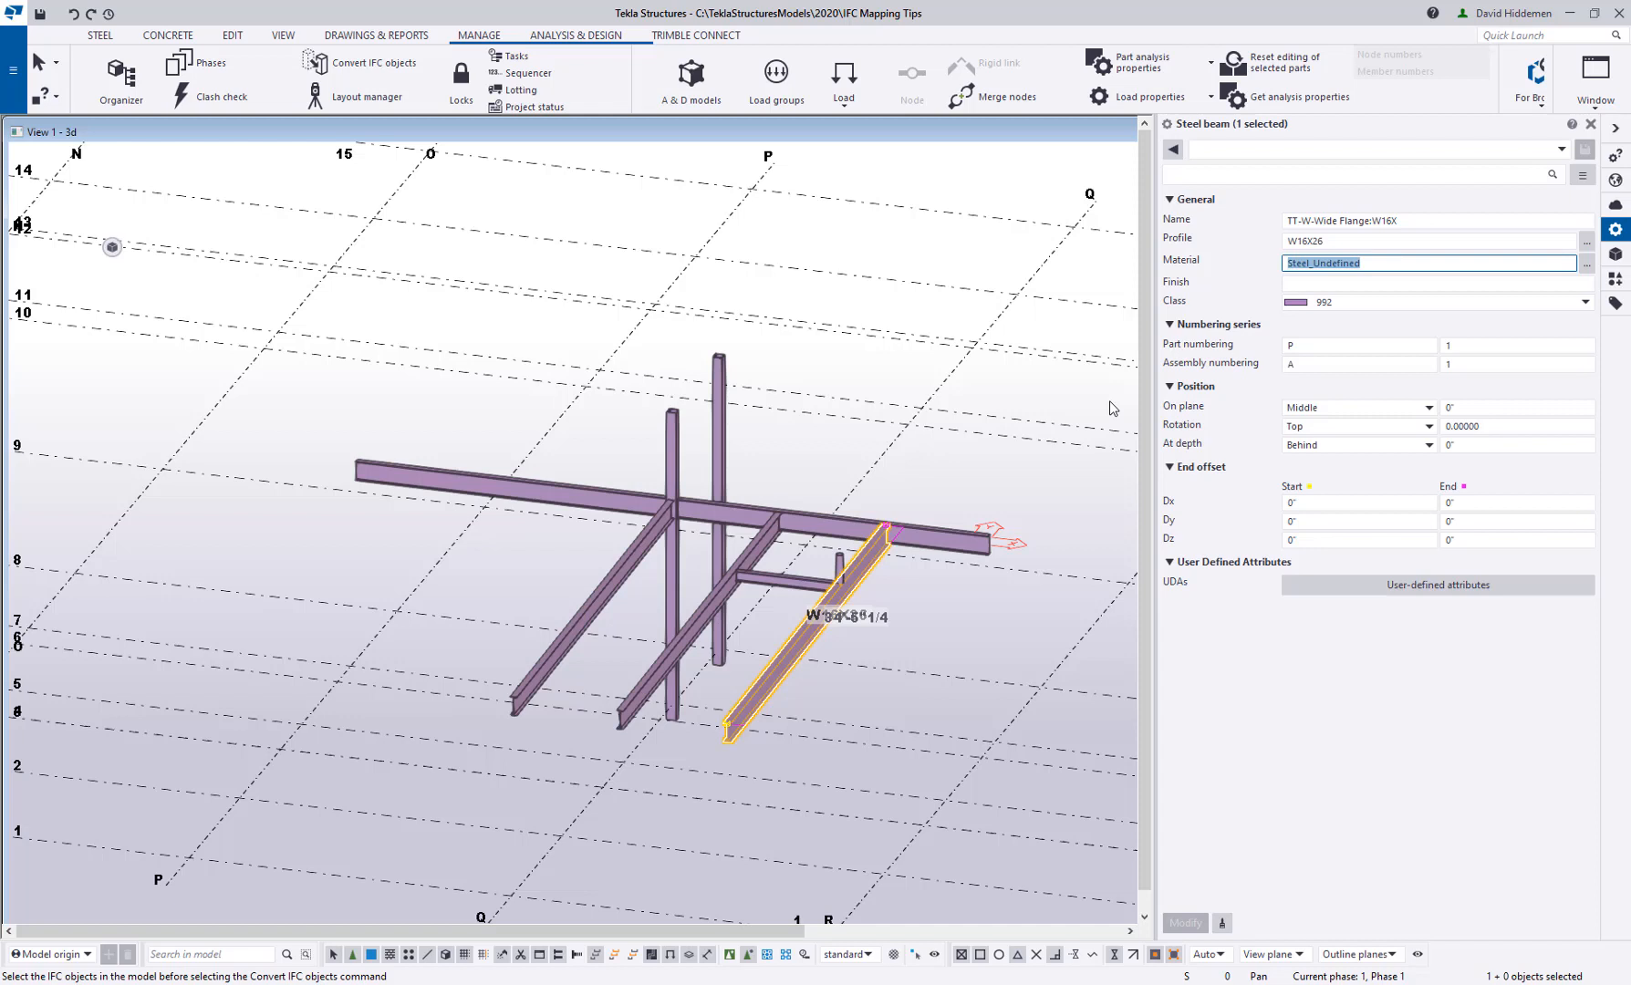
# Delete all the converted beams and columns and show the Sample reference model again
pyautogui.moveTo(951, 645); pyautogui.dragTo(556, 441)
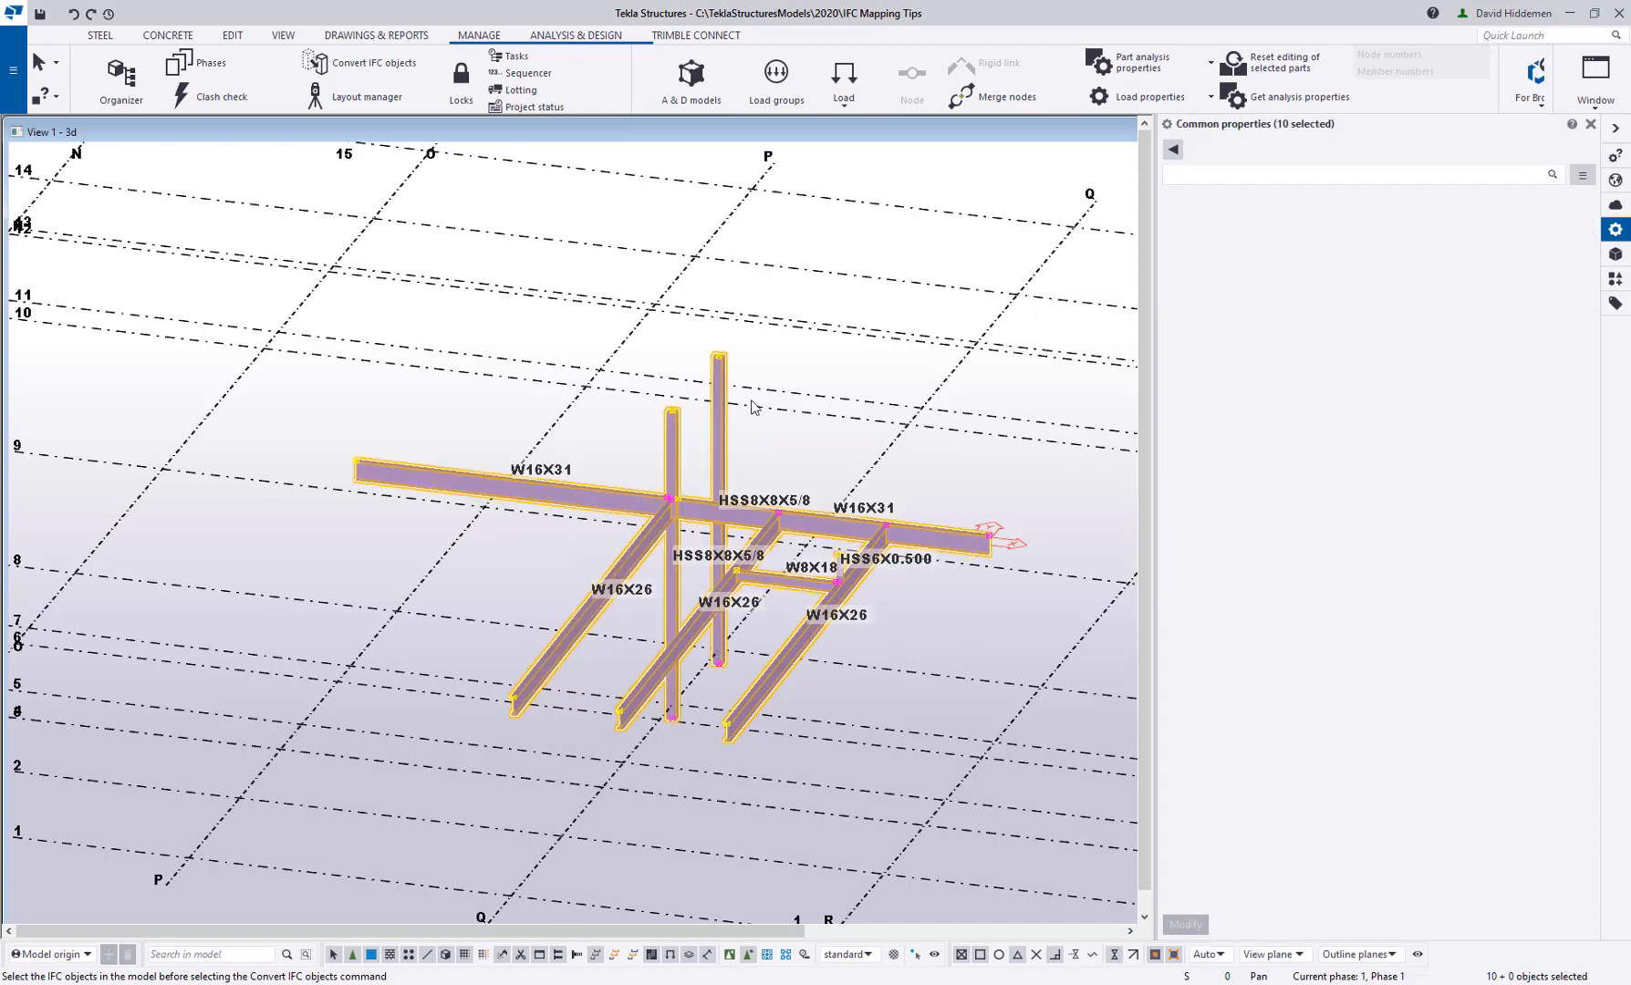
pyautogui.press('Delete')
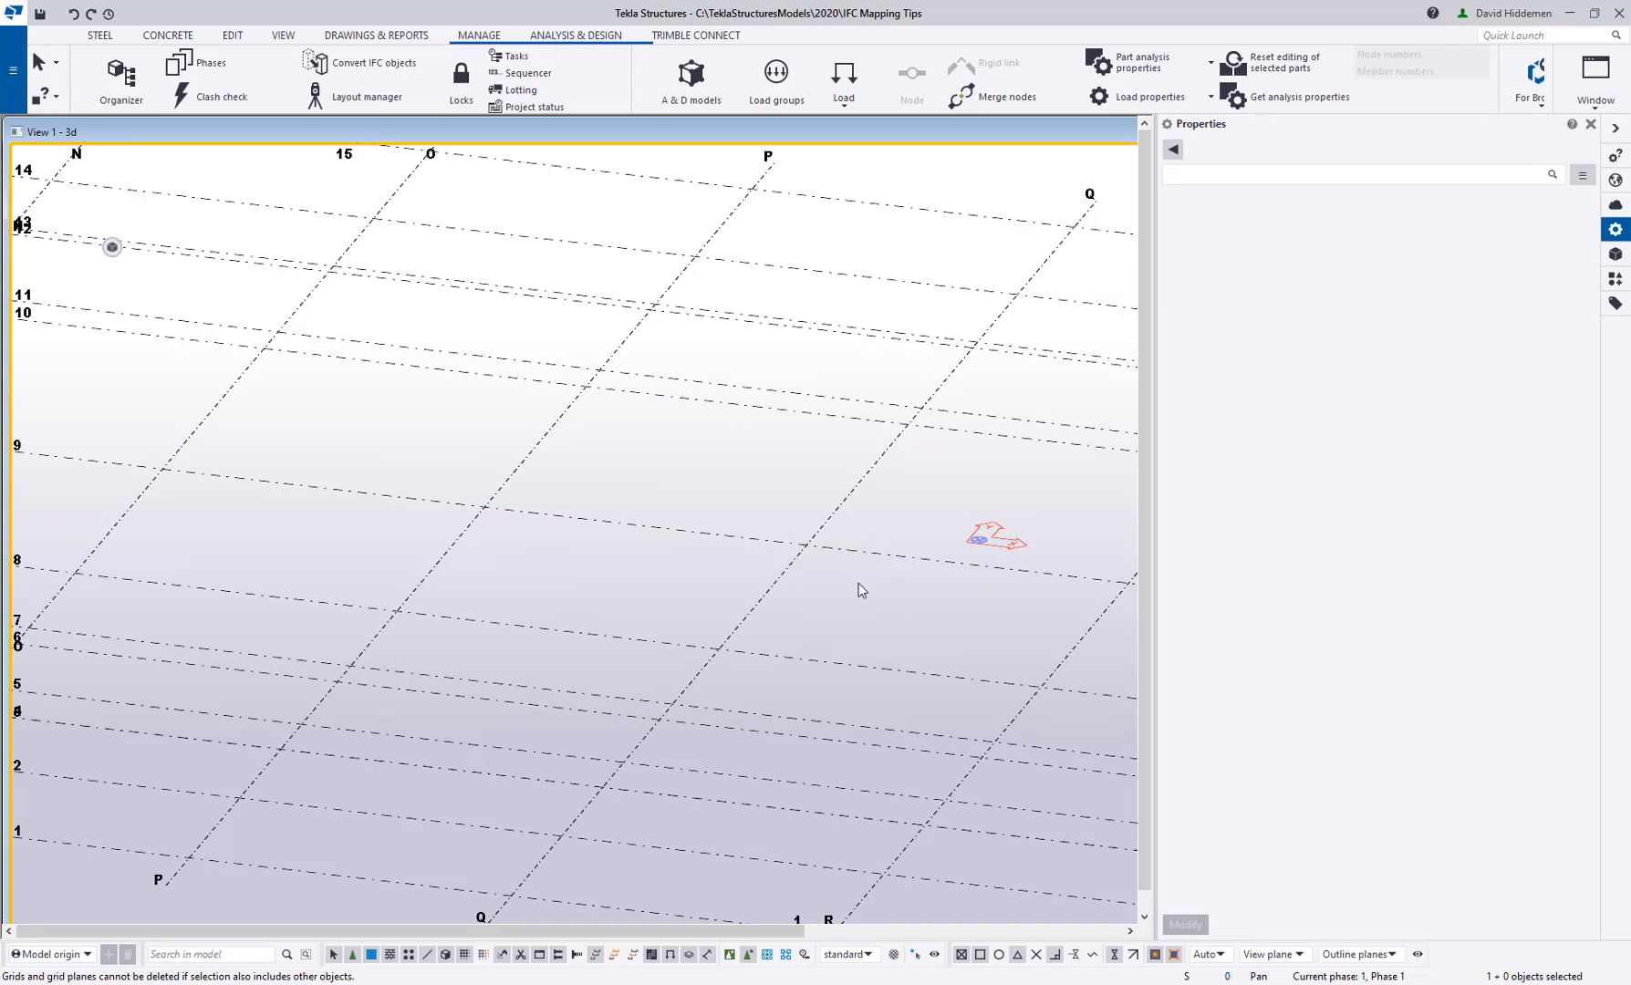
pyautogui.scroll(-6, 859, 584)
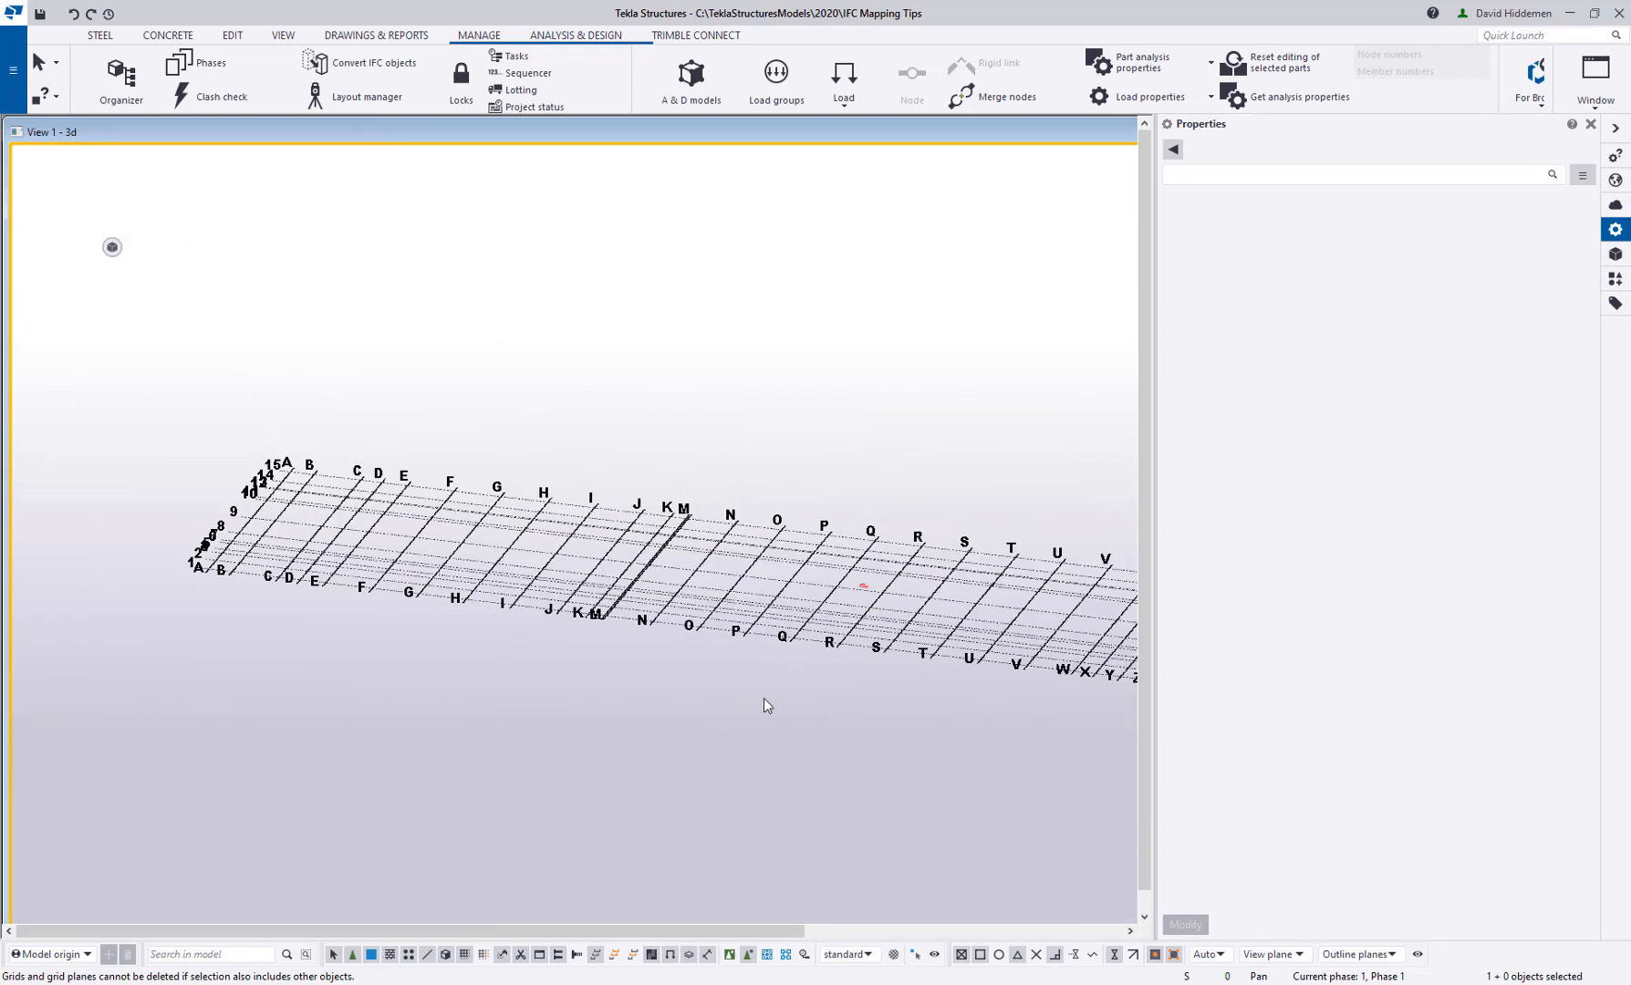
pyautogui.click(1615, 255)
pyautogui.click(1209, 241)
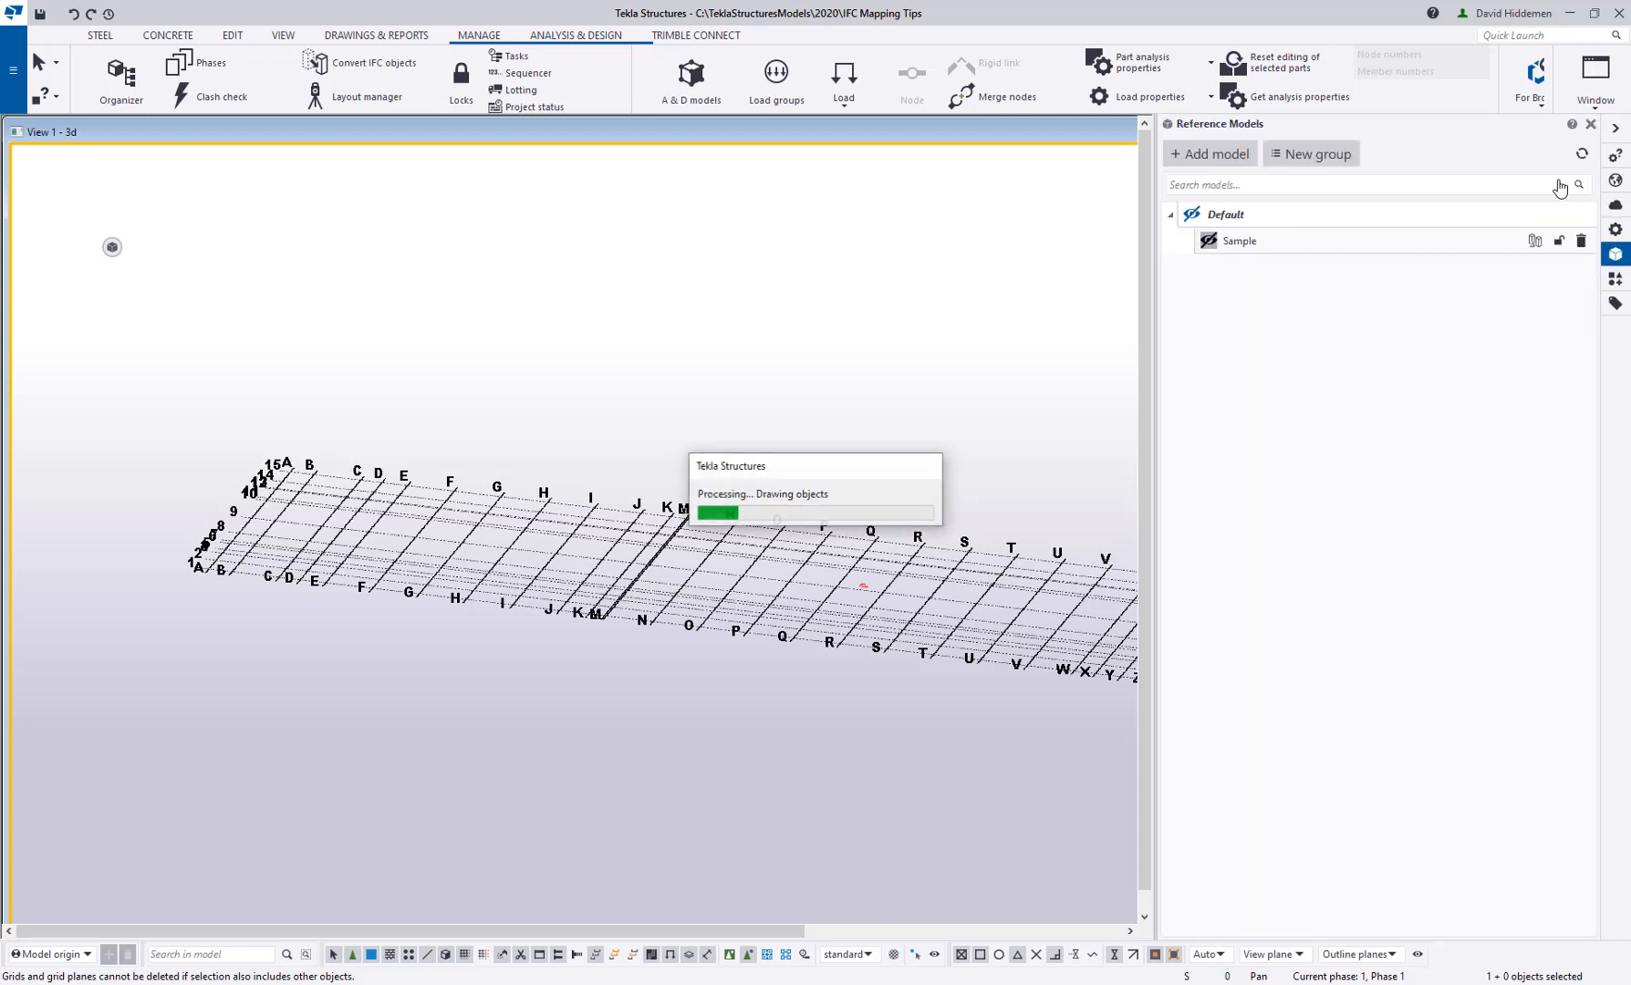
pyautogui.click(1591, 125)
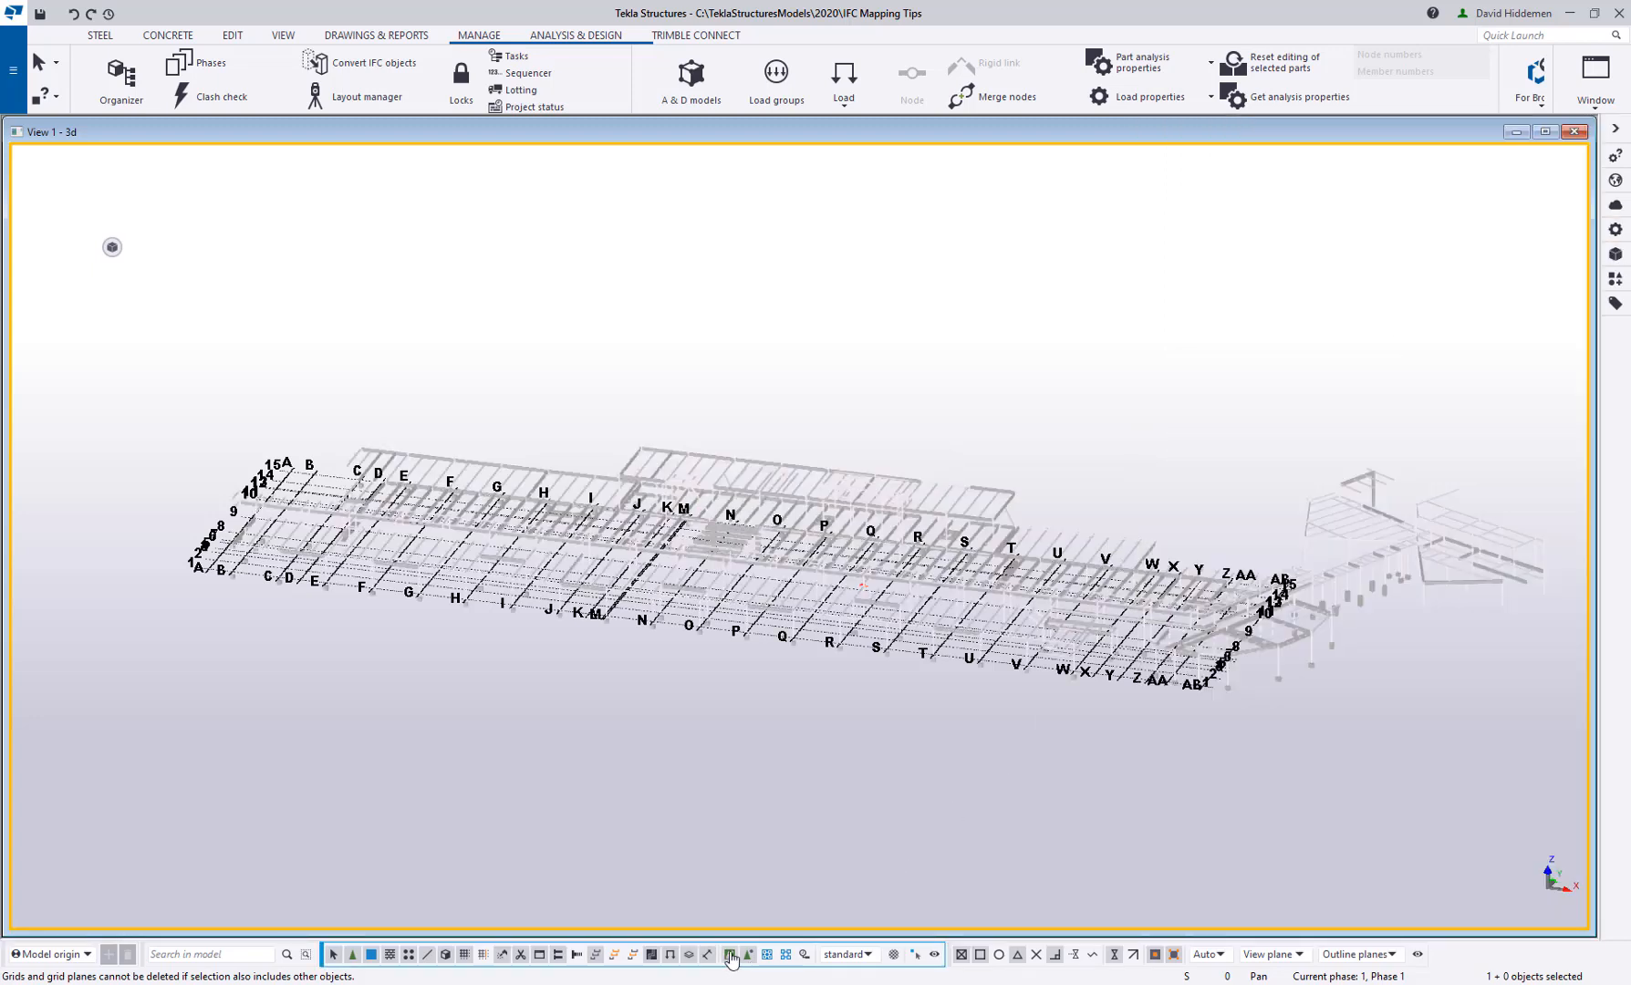
# Select the entire reference model and open the IFC object conversion settings
pyautogui.scroll(3, 773, 606)
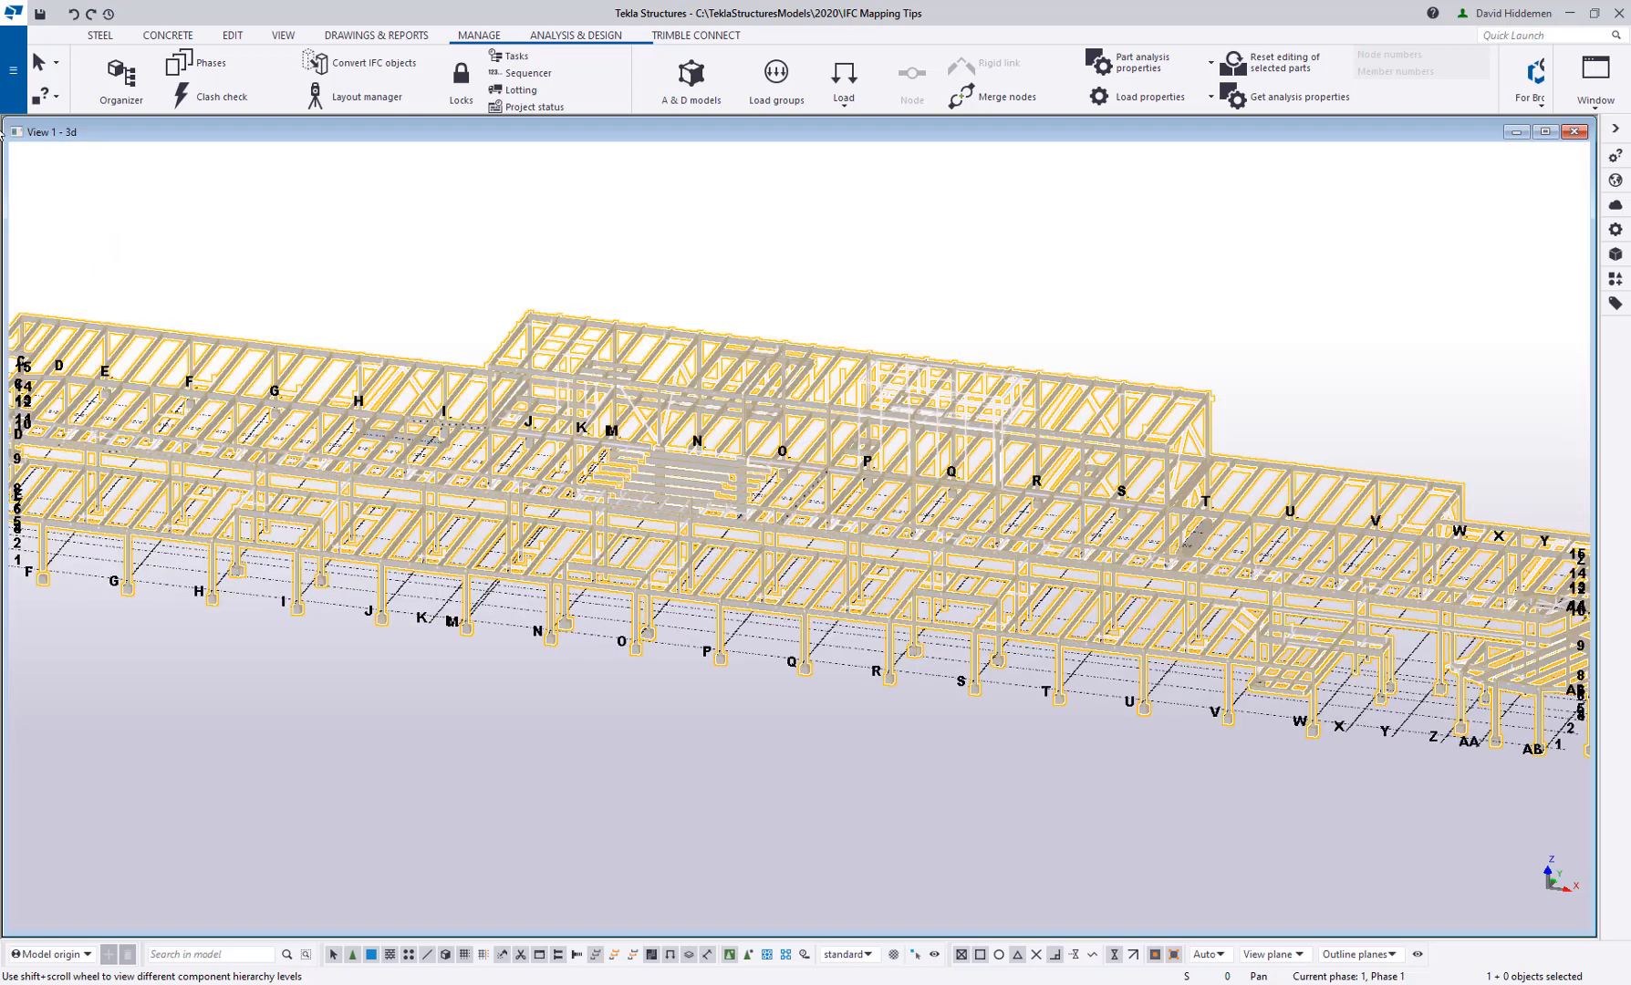
pyautogui.click(13, 70)
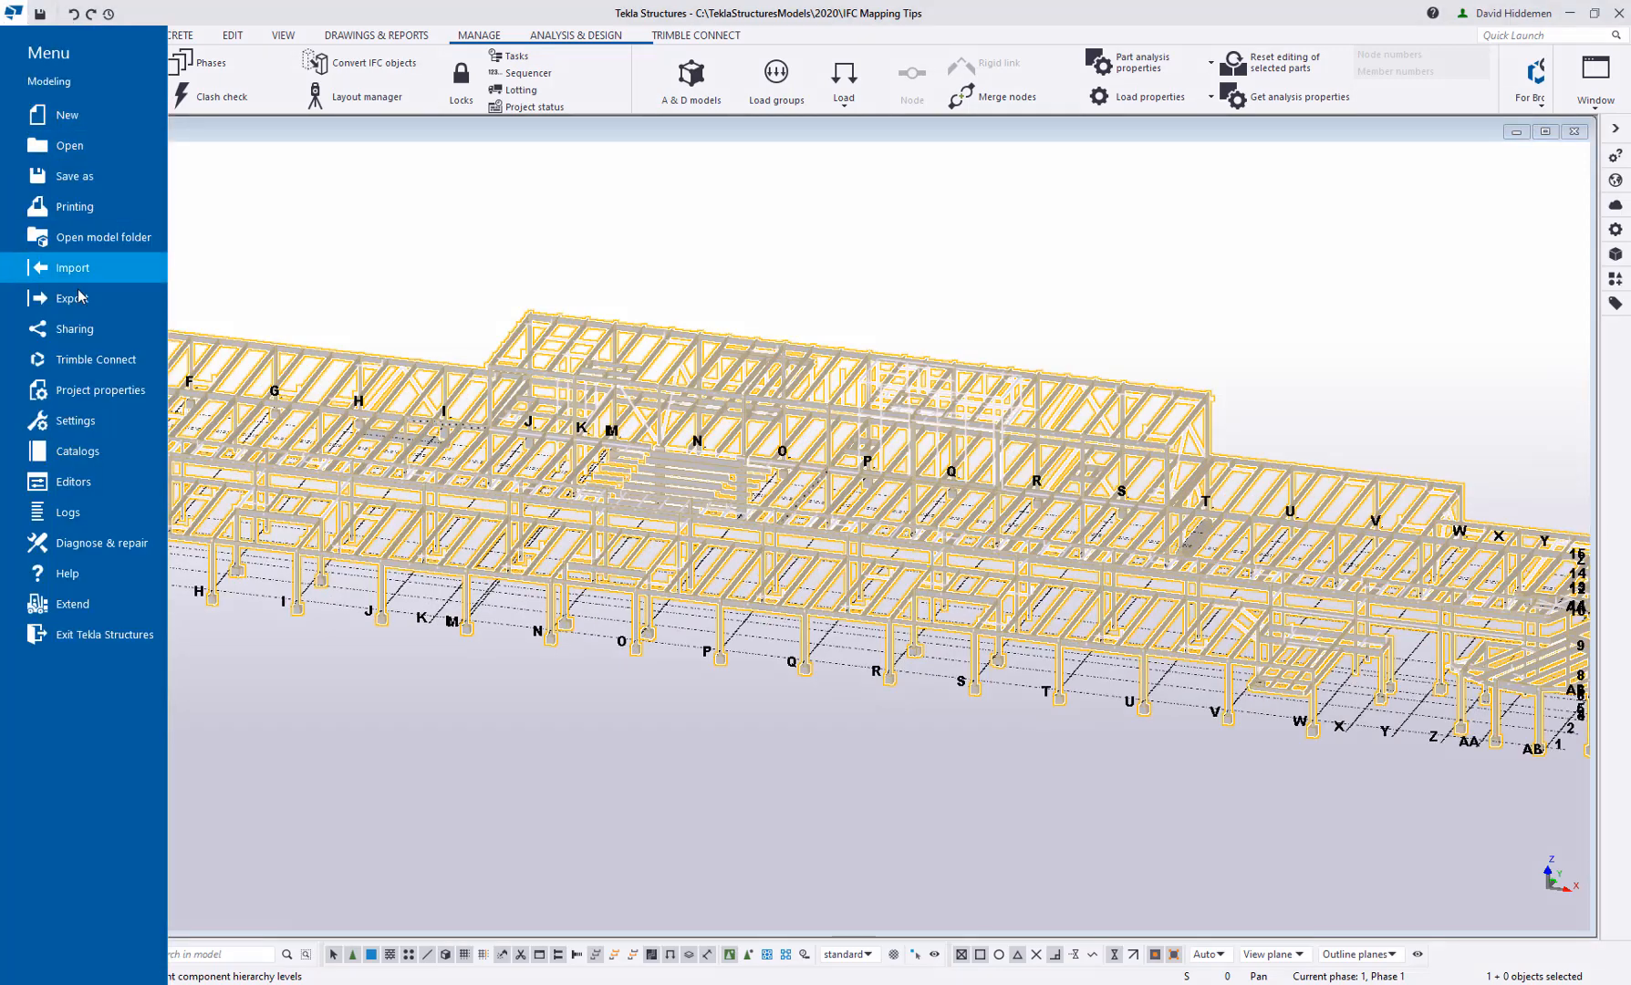
pyautogui.click(76, 421)
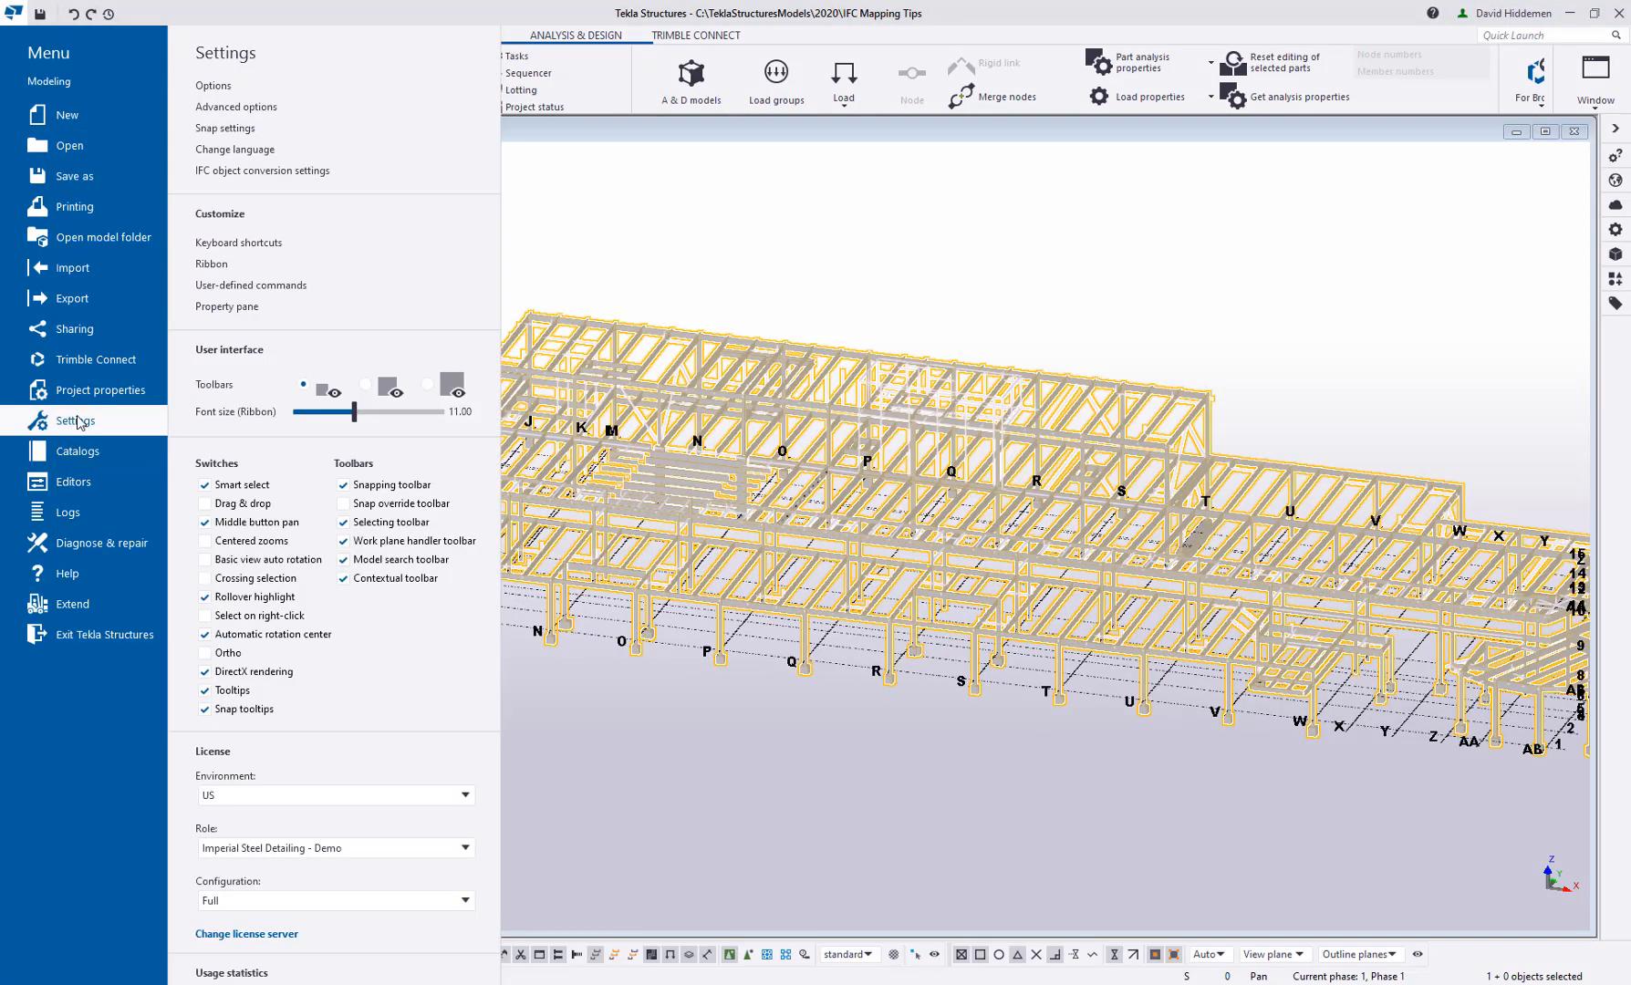
pyautogui.click(270, 172)
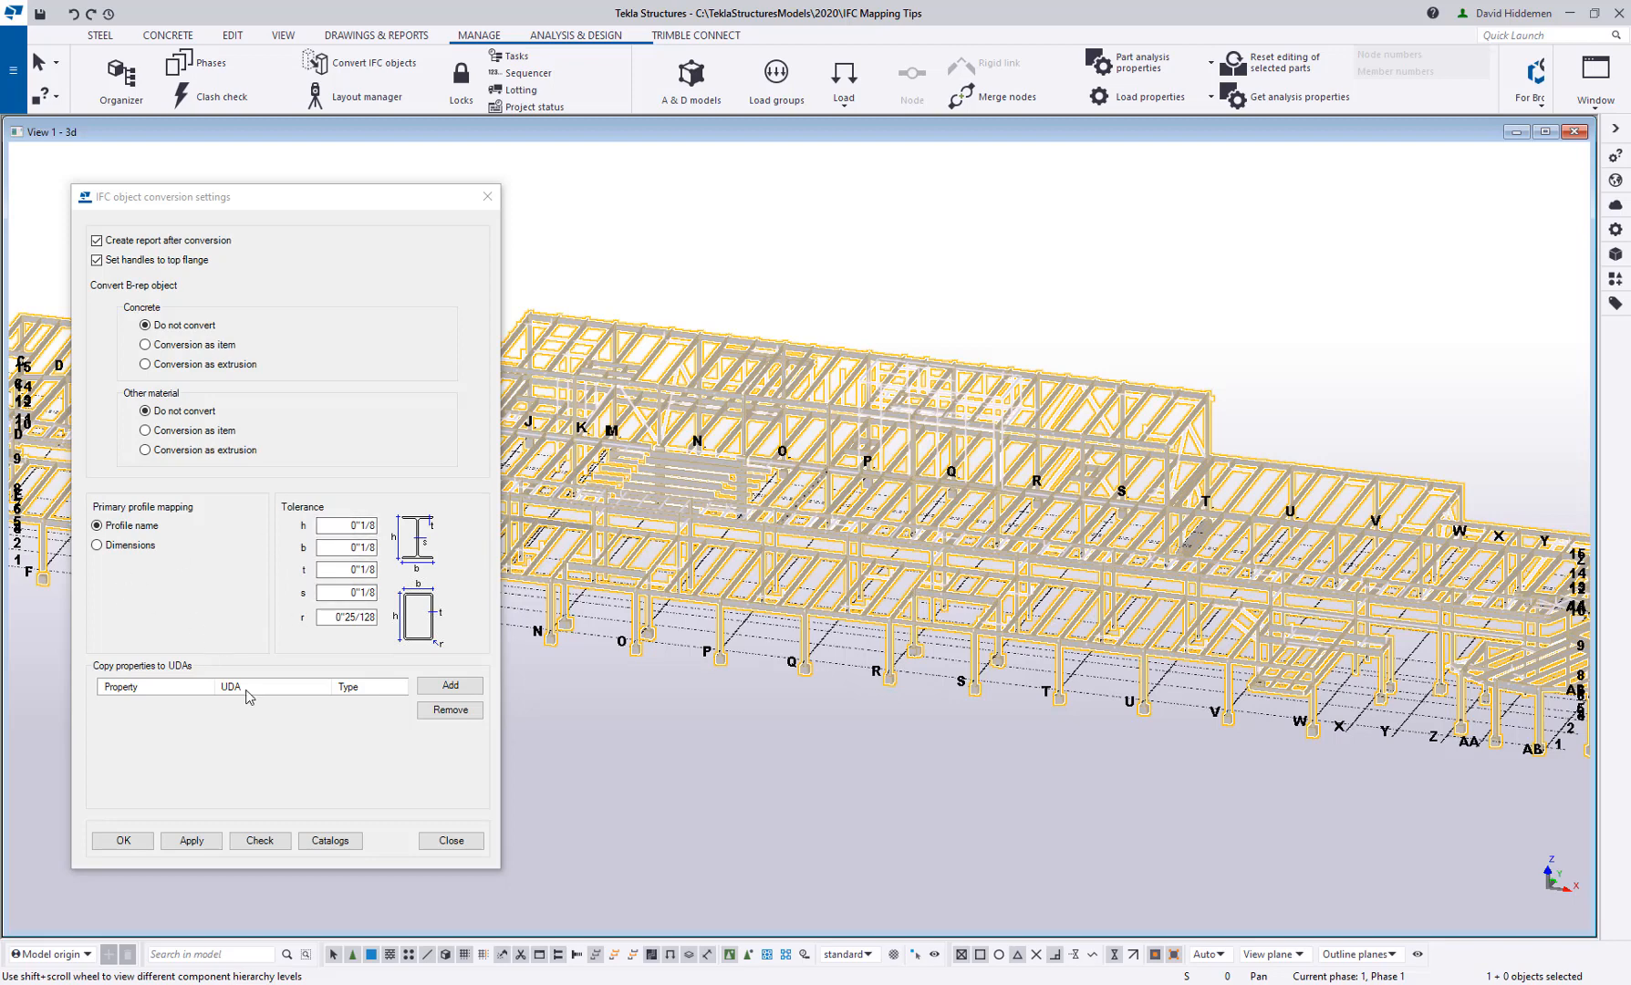
# Open the mapping catalogs and examine the catalog materials, catalog profiles, MappedMaterials-usa and MappedProfiles-usa text files, putting each aside
pyautogui.click(328, 842)
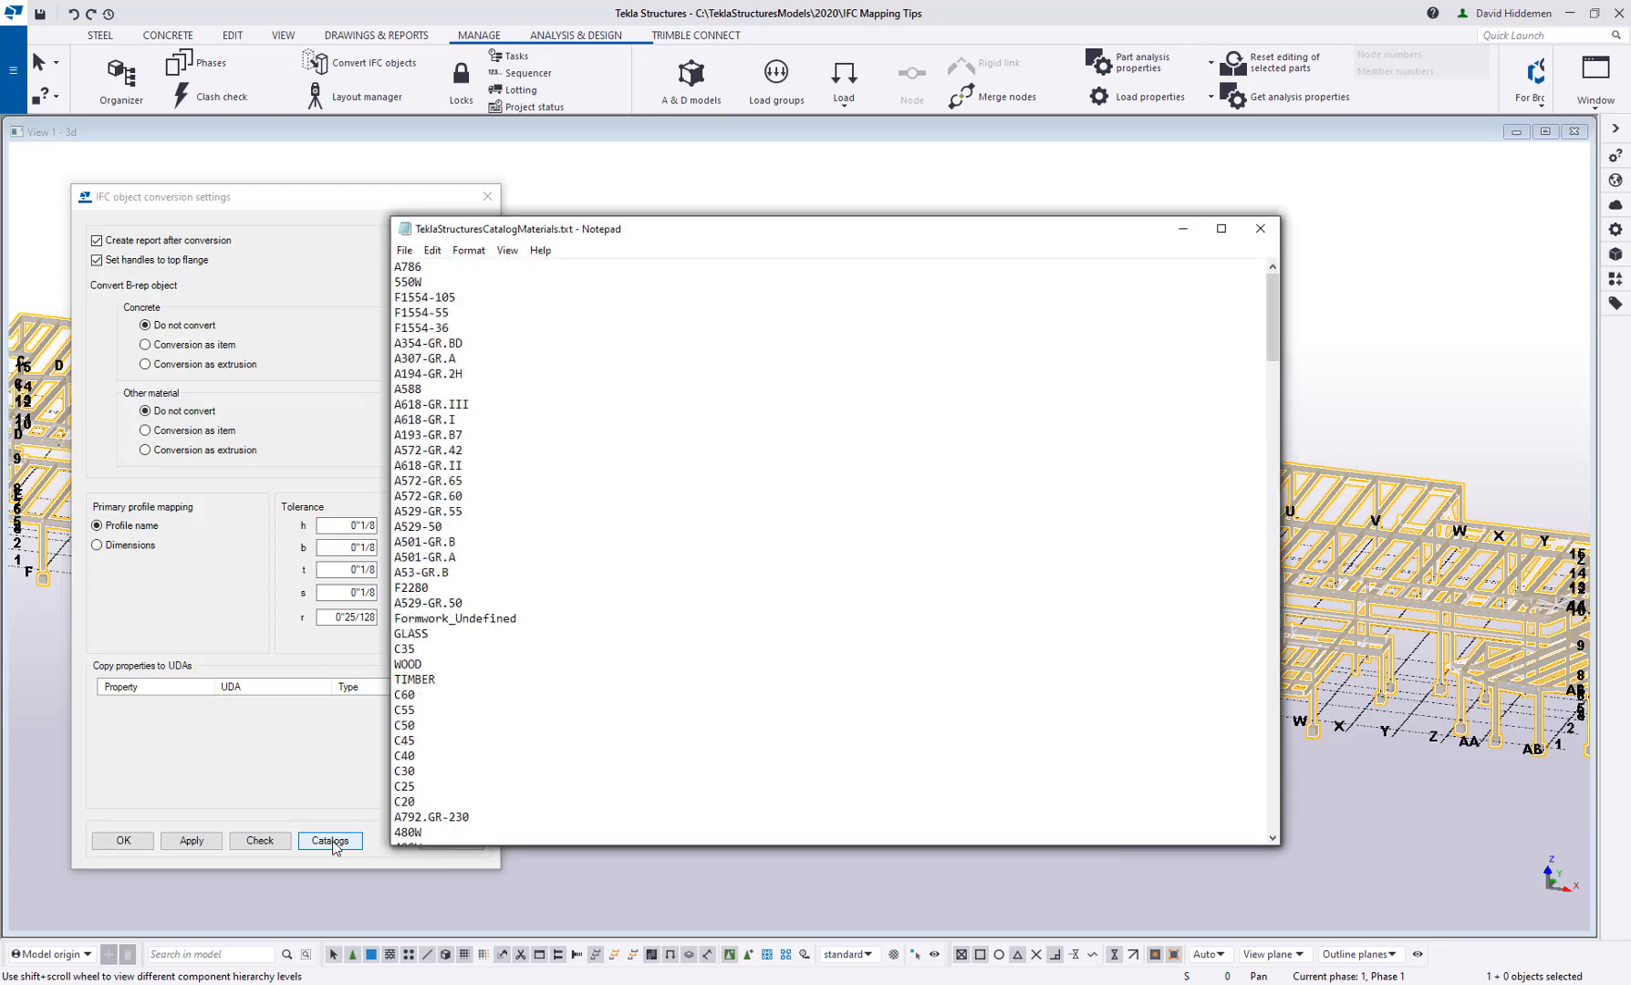
pyautogui.moveTo(633, 235); pyautogui.dragTo(849, 107)
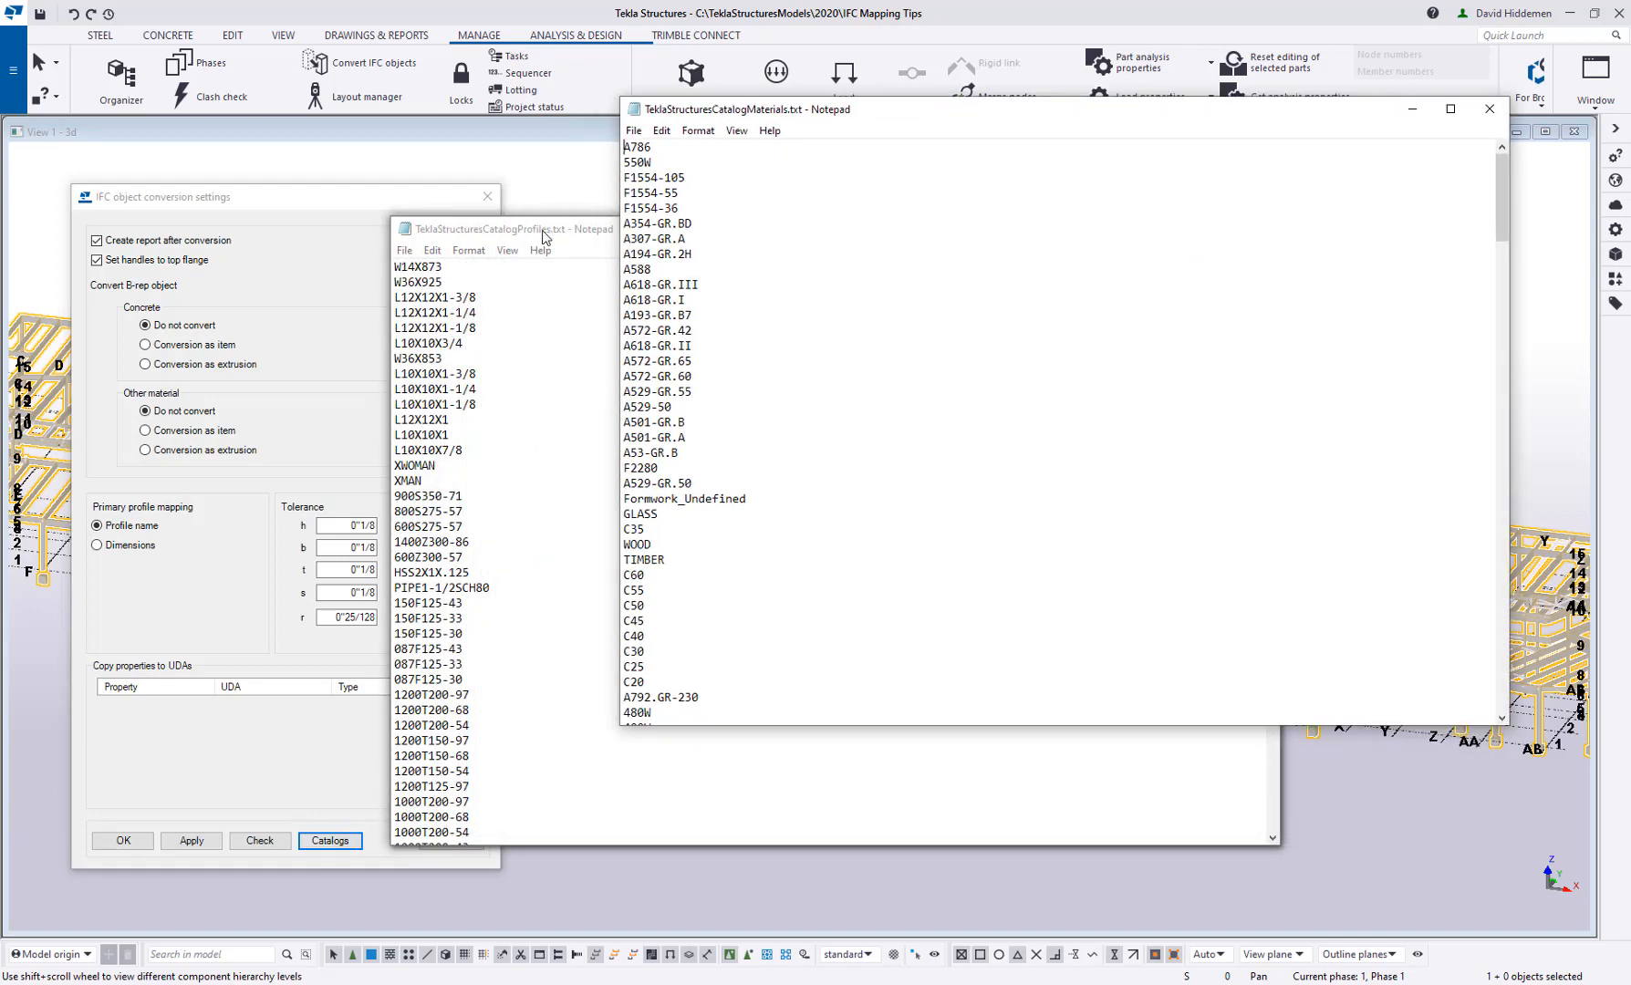
pyautogui.moveTo(556, 230); pyautogui.dragTo(782, 248)
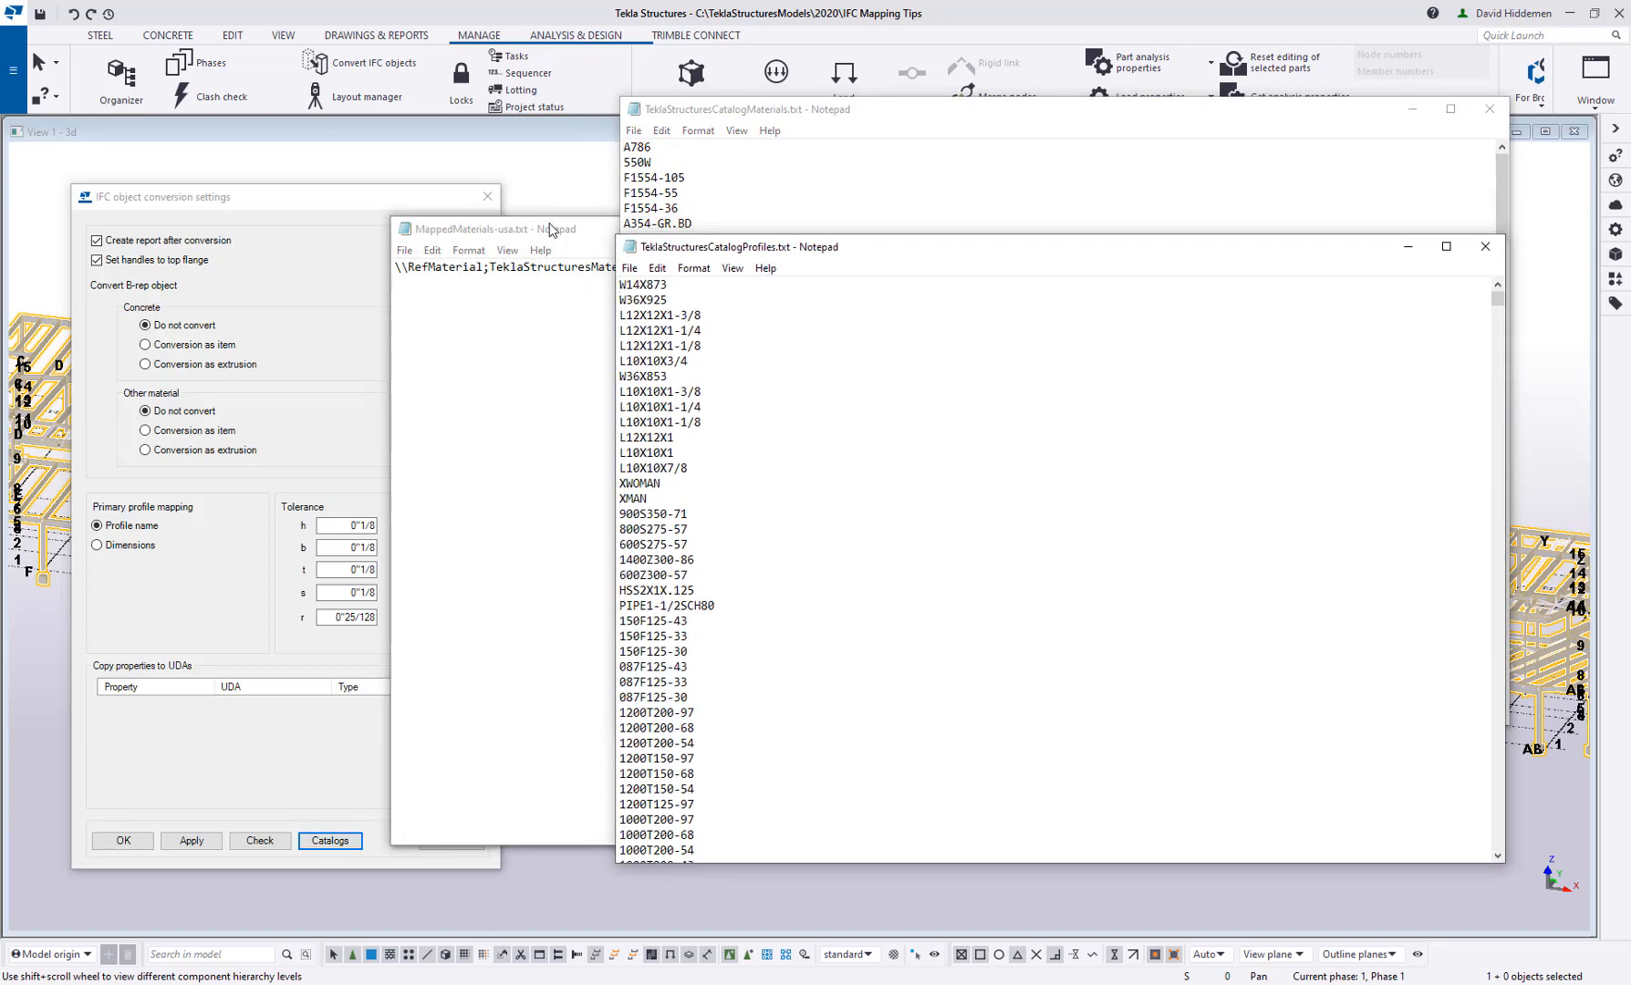
pyautogui.click(554, 230)
pyautogui.click(1257, 230)
pyautogui.click(550, 233)
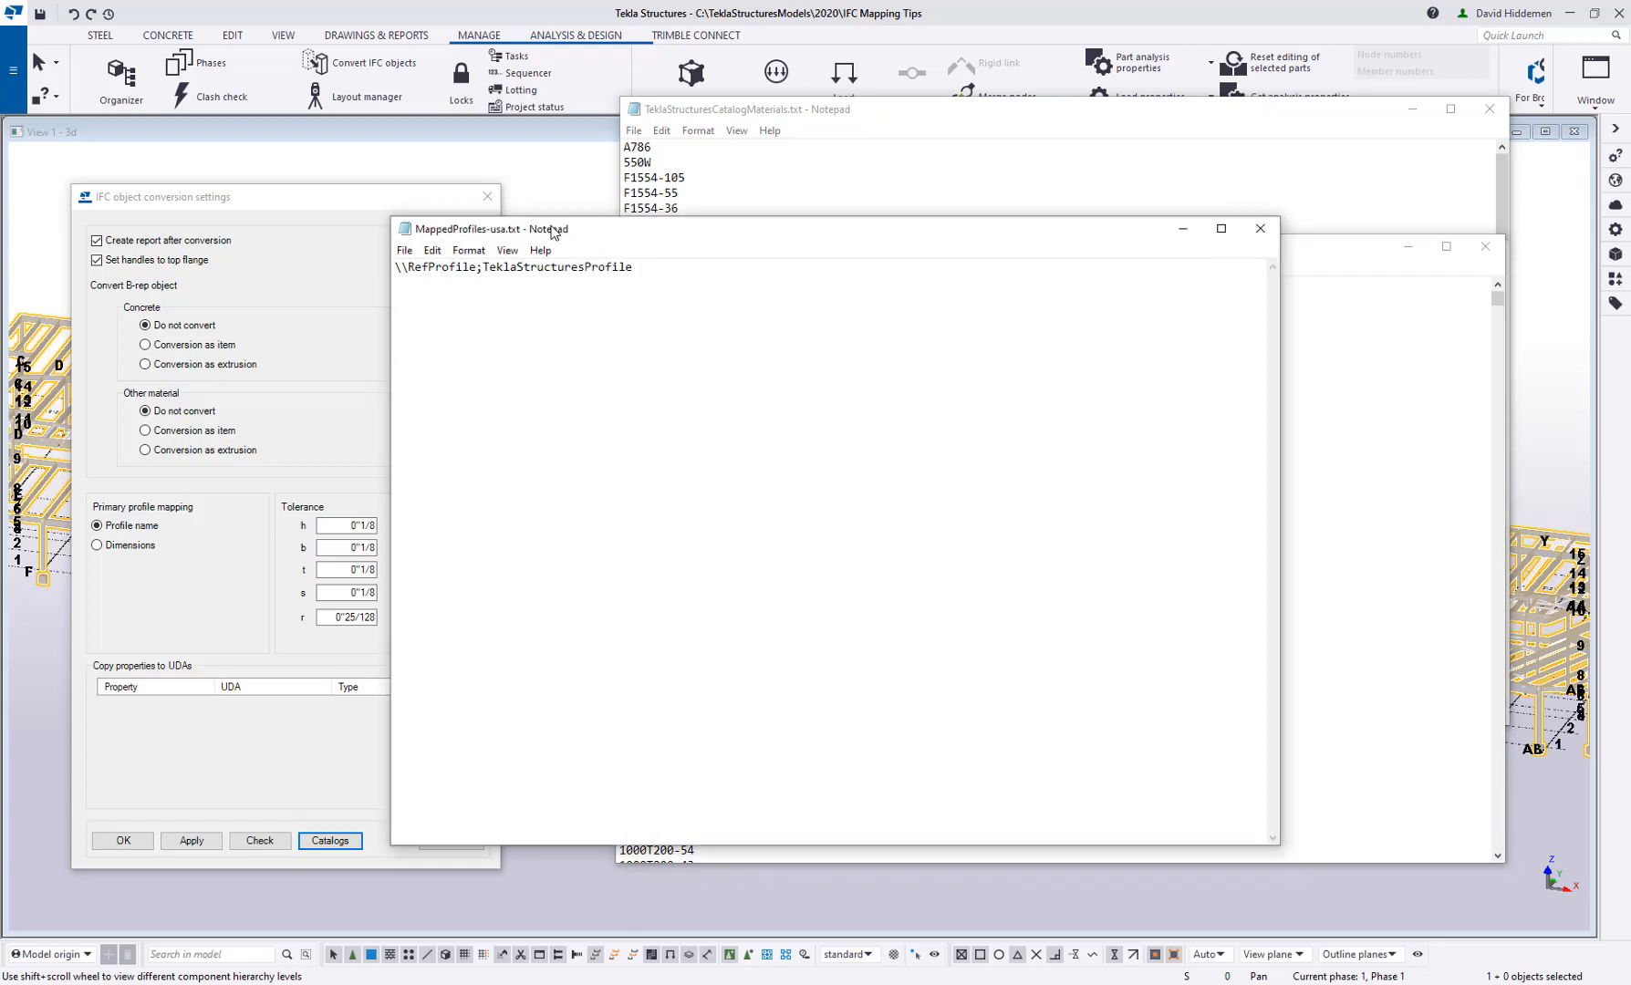
pyautogui.click(1247, 233)
pyautogui.moveTo(878, 256); pyautogui.dragTo(1028, 228)
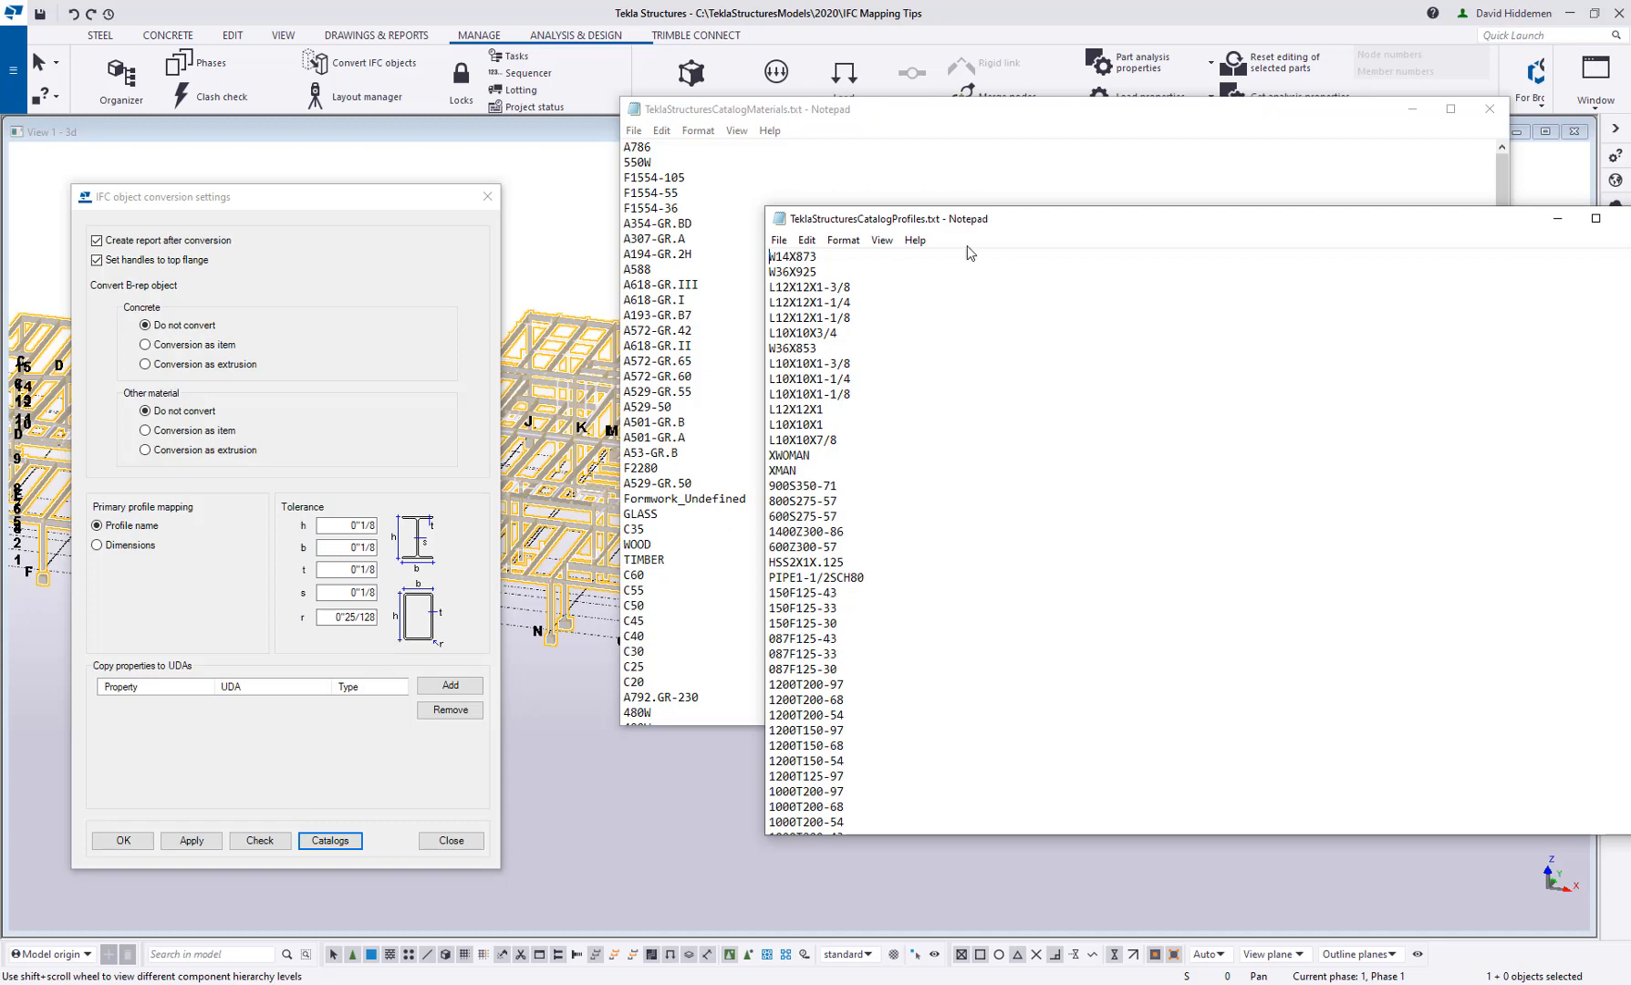
pyautogui.moveTo(982, 227); pyautogui.dragTo(1625, 330)
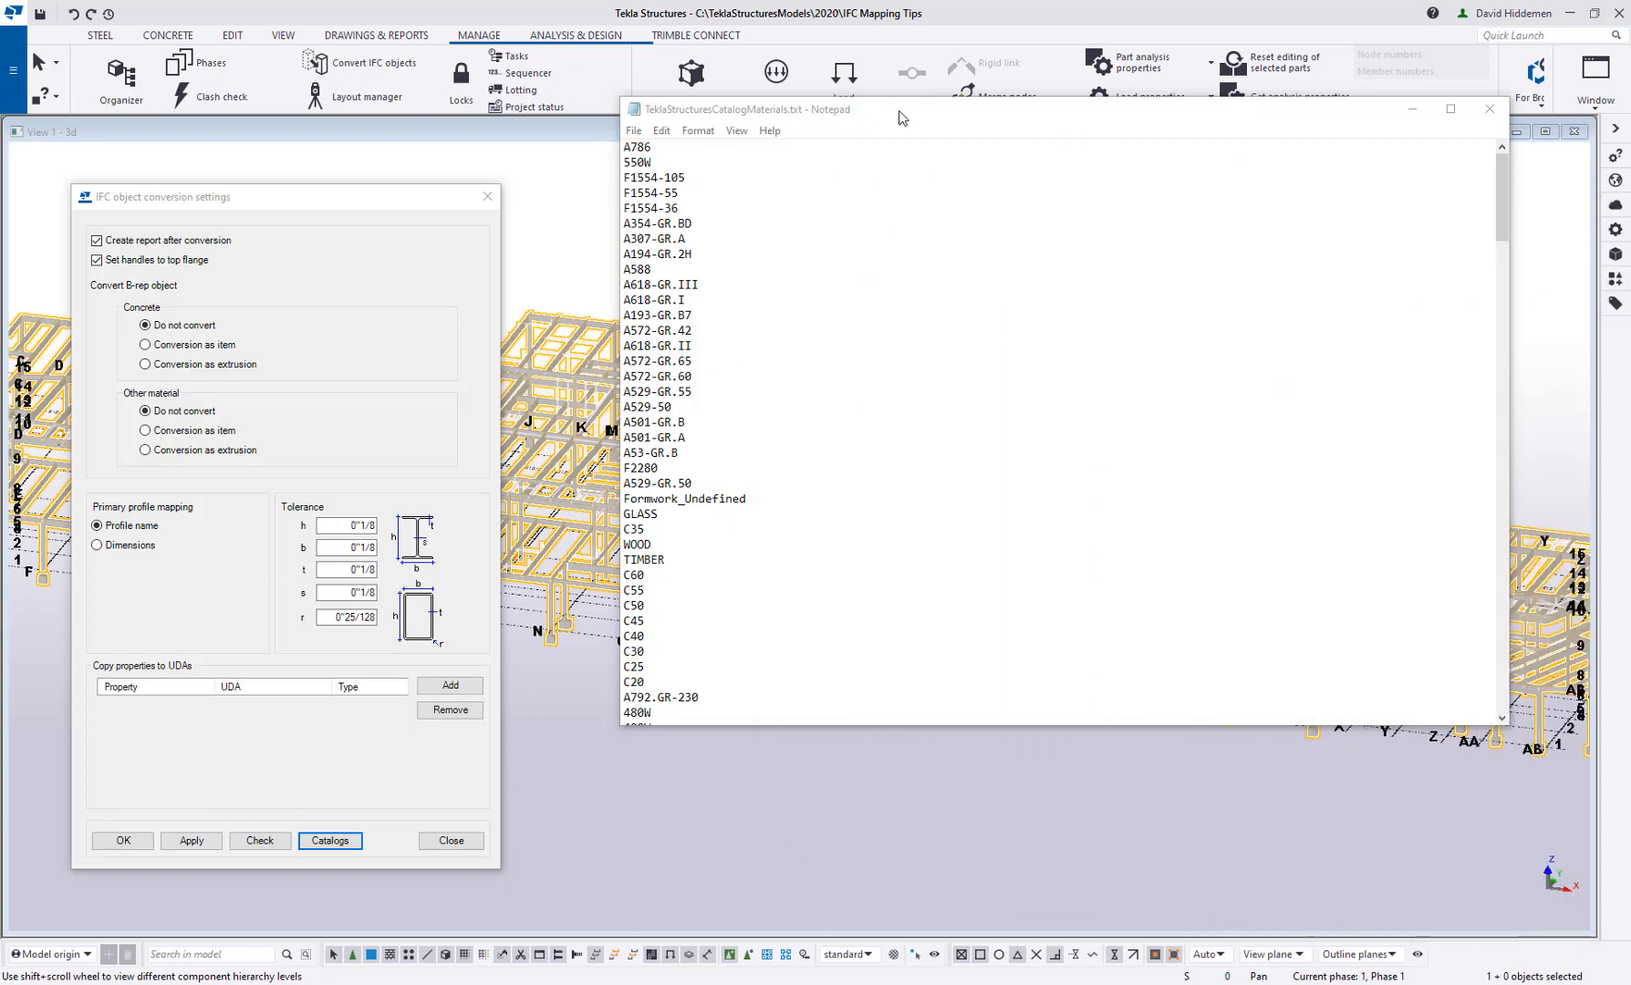
pyautogui.moveTo(899, 110); pyautogui.dragTo(1629, 329)
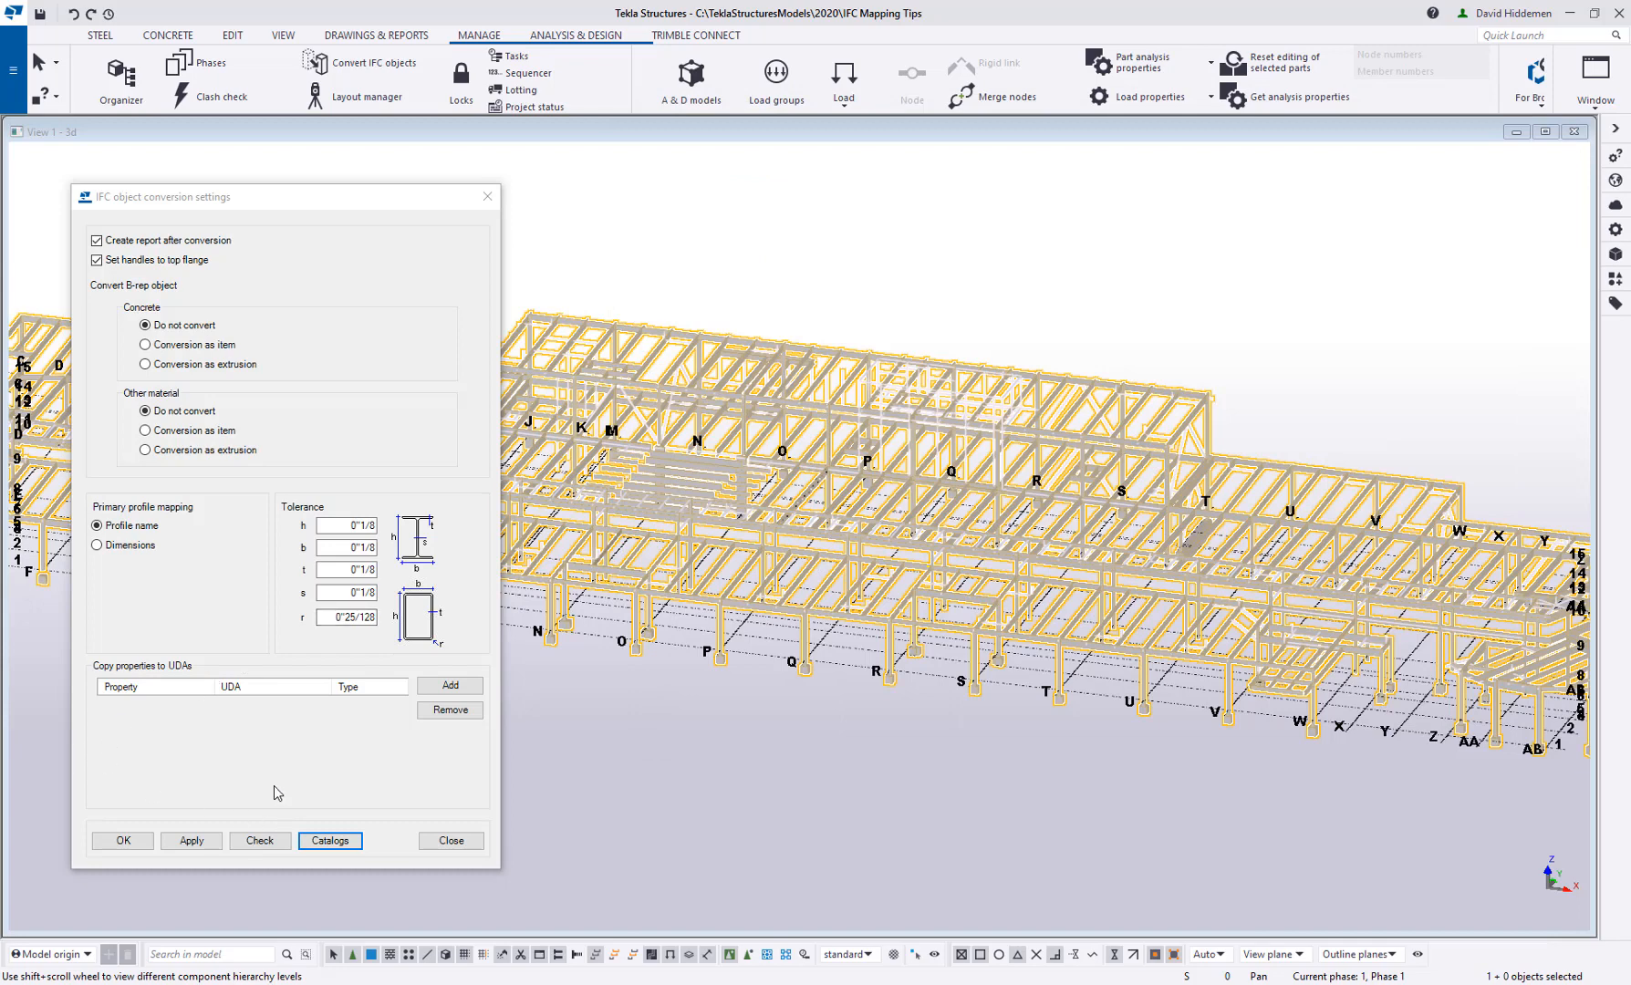
# Check the selected reference model for missing profile and material mappings and move the results clear of the ribbon
pyautogui.click(259, 845)
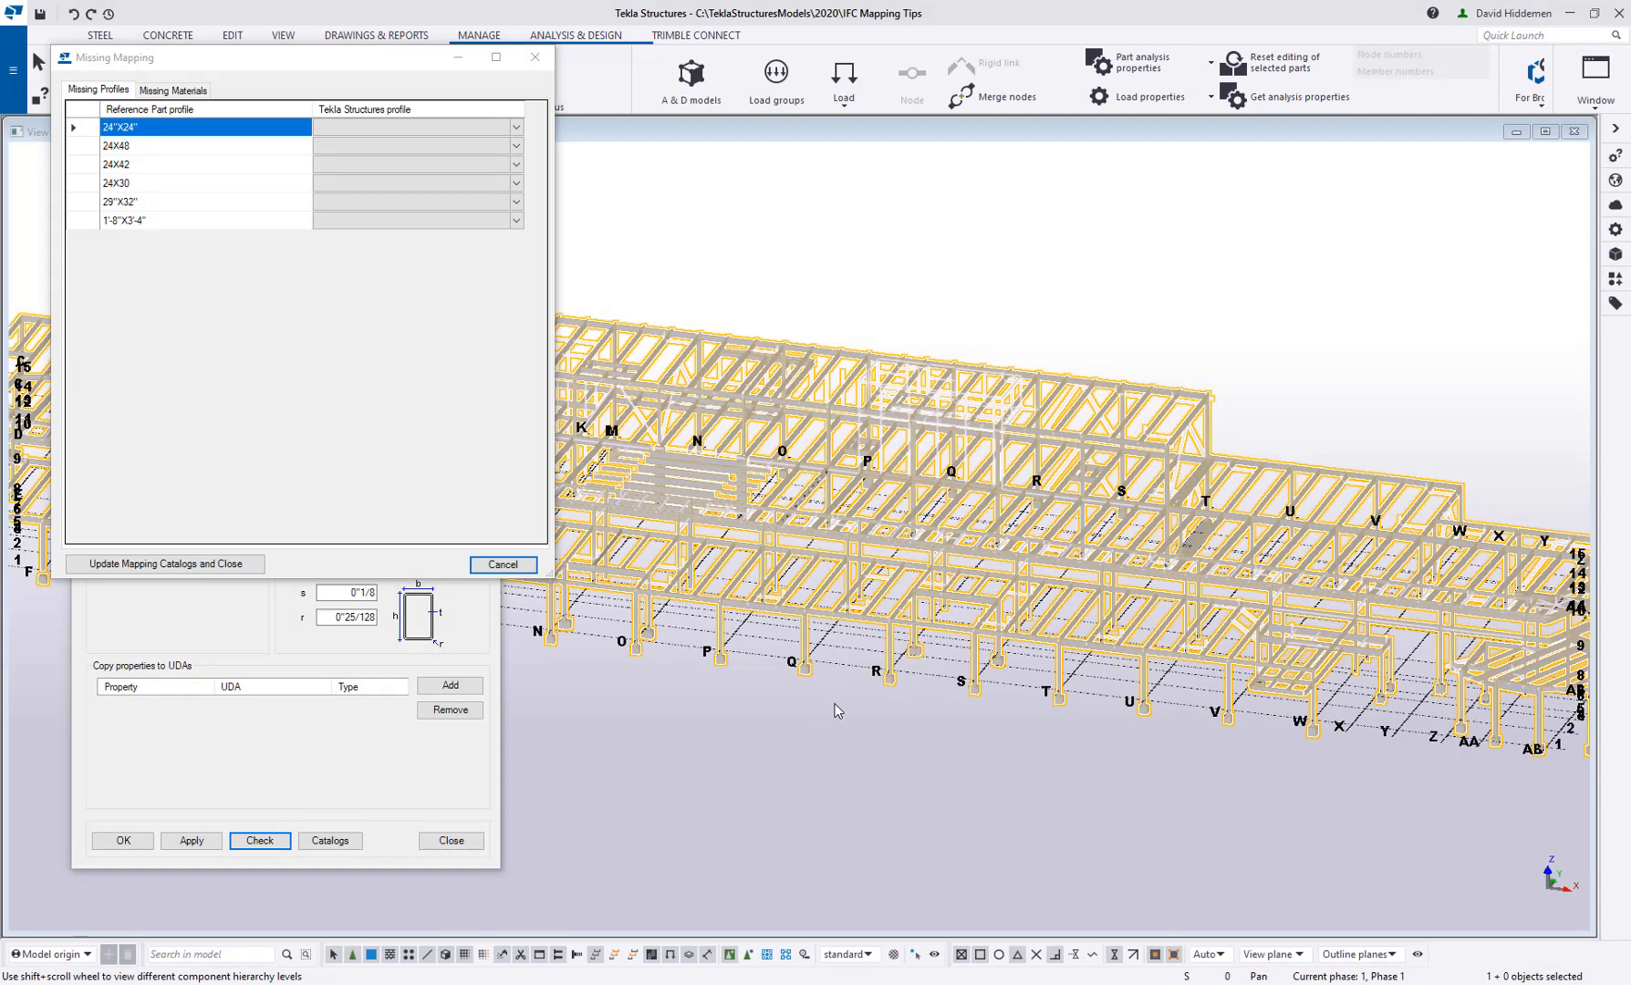
pyautogui.click(279, 80)
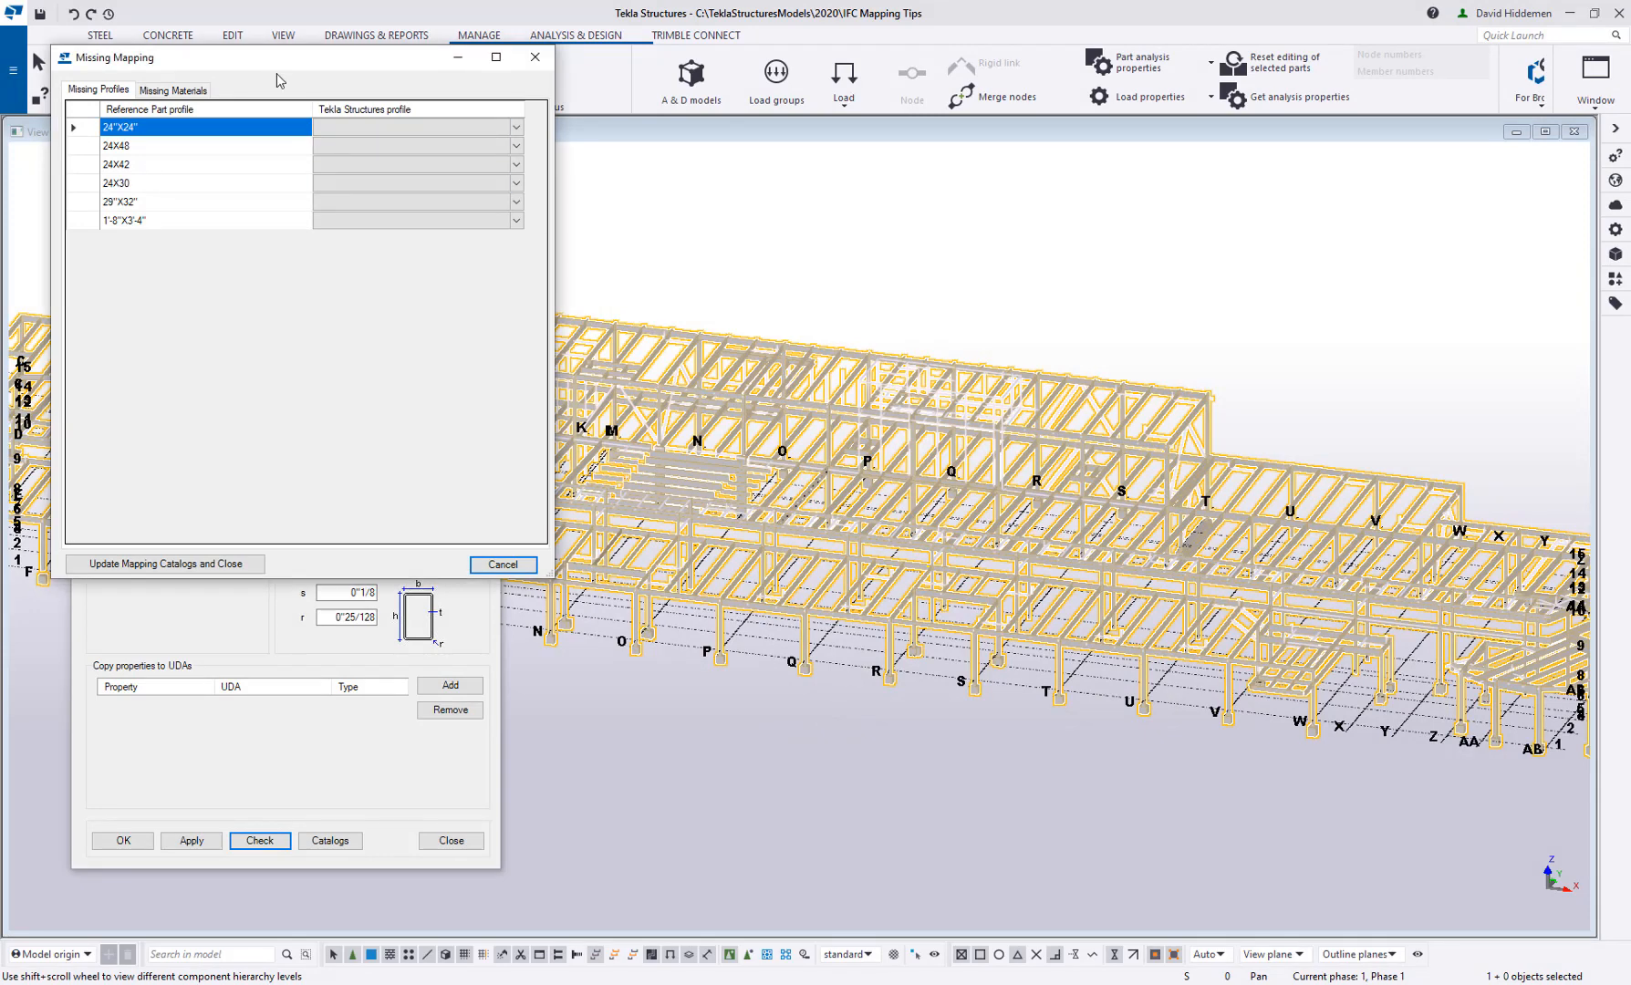
pyautogui.moveTo(279, 81); pyautogui.dragTo(438, 275)
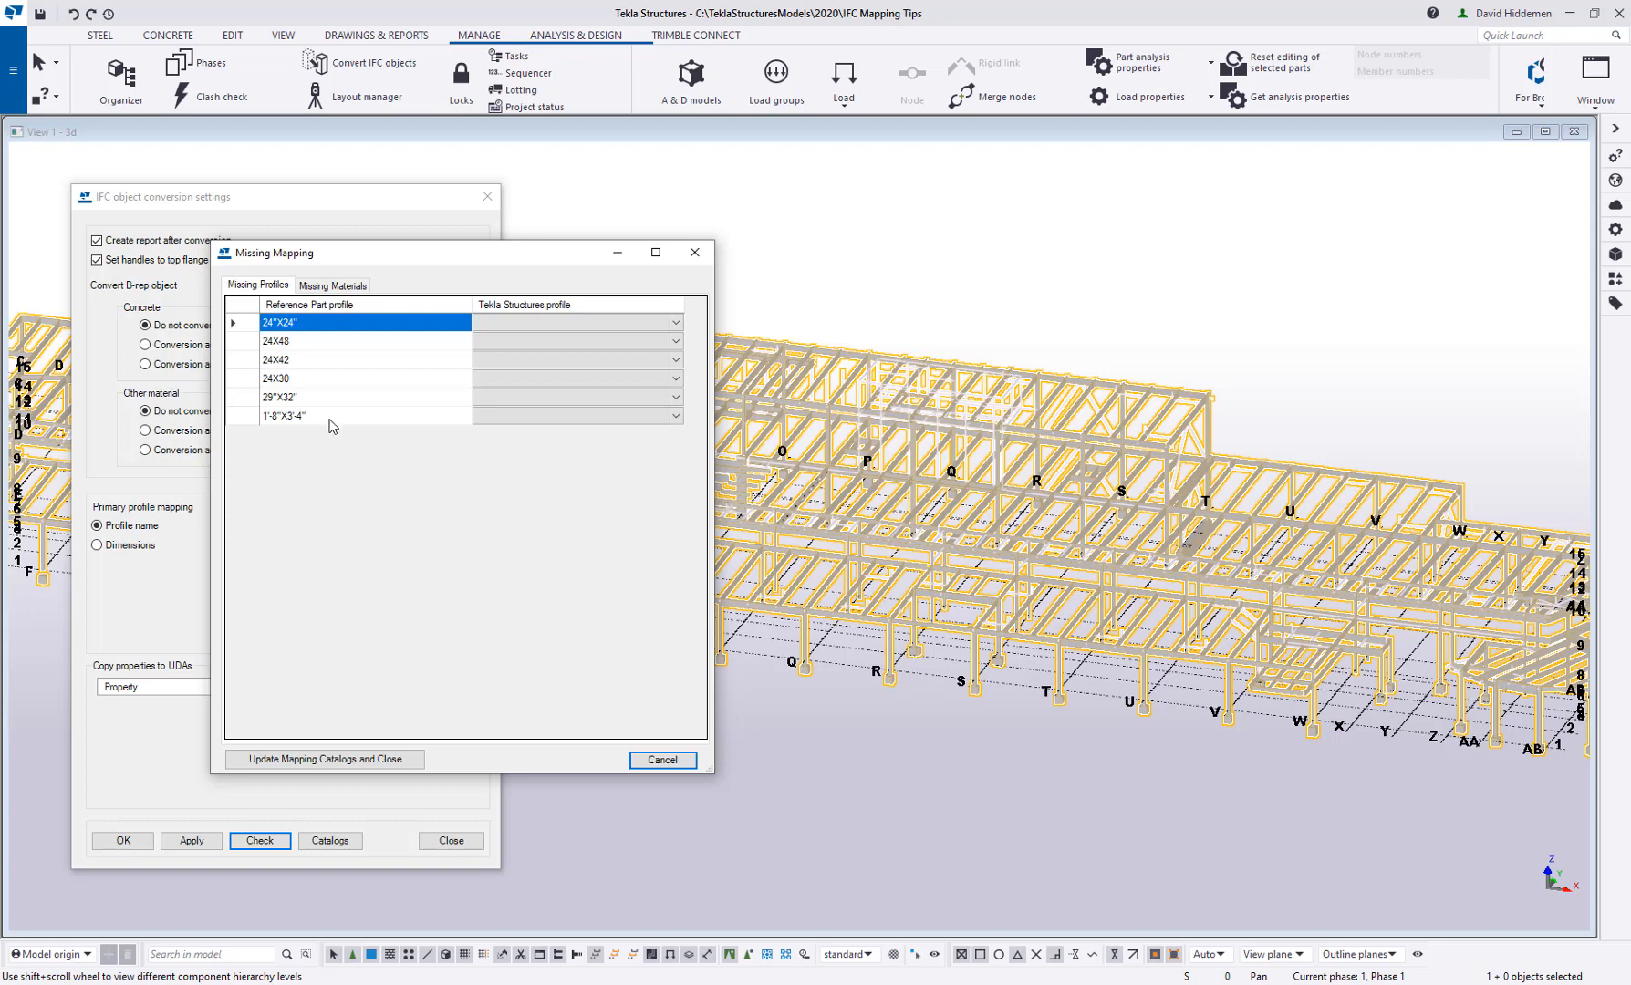
# Browse the available Tekla Structures profiles for the 1'-8"X3'-4" reference profile, leaving the mapping unassigned
pyautogui.click(677, 418)
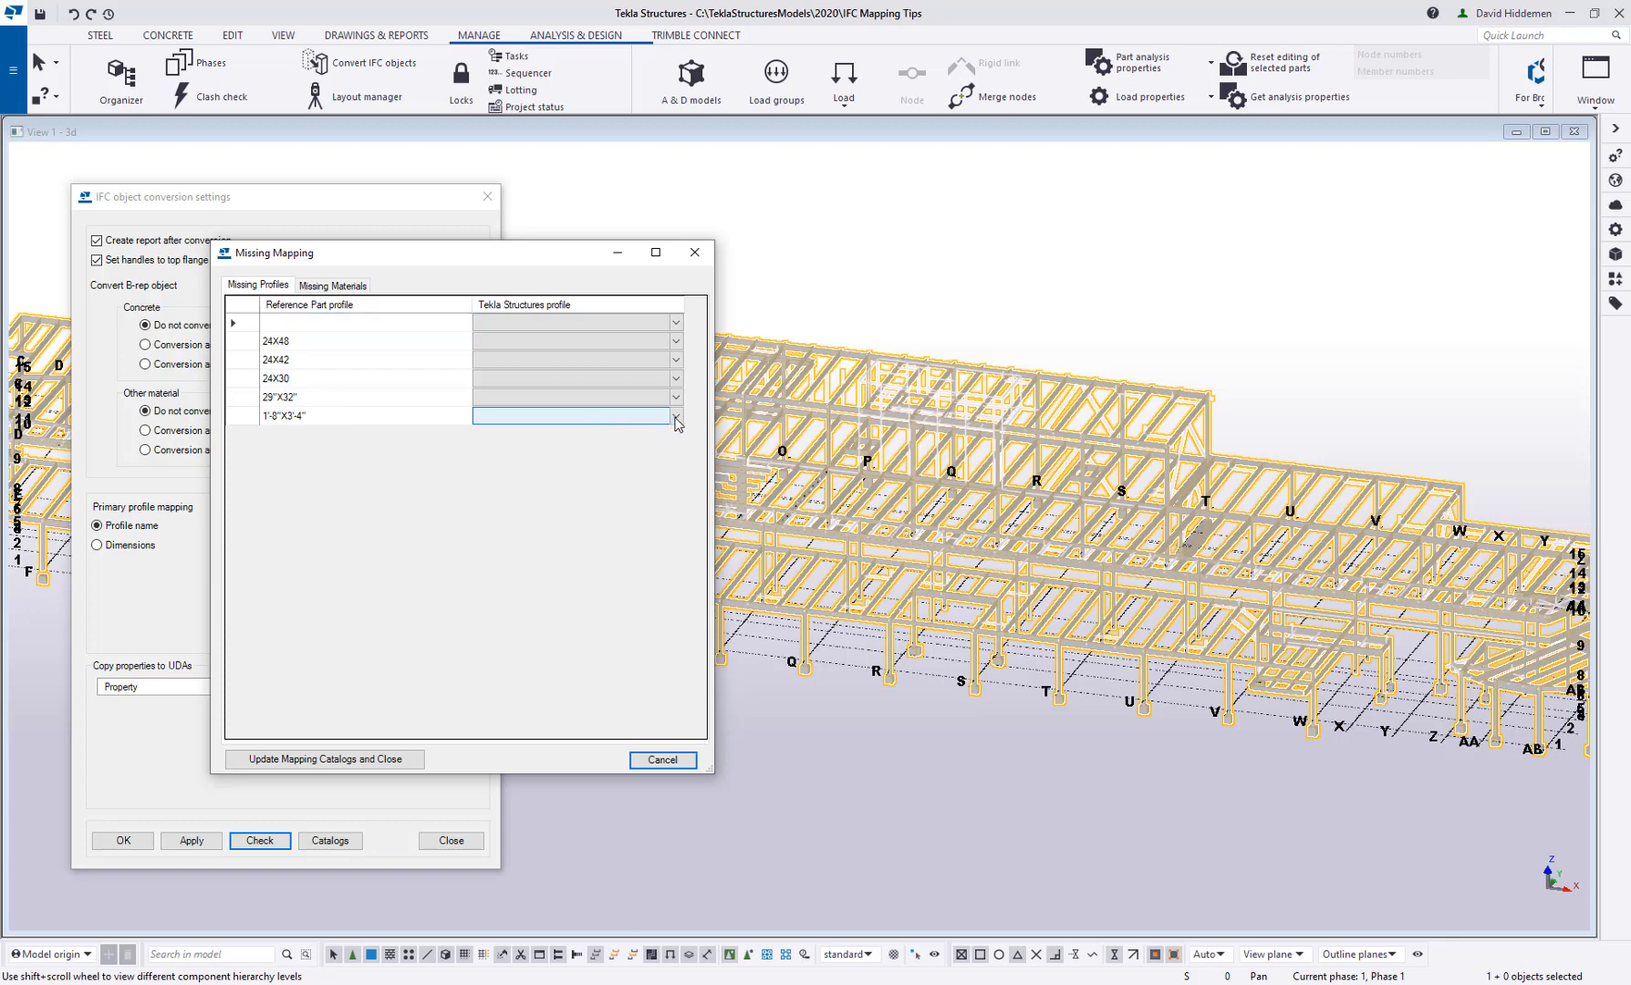
pyautogui.click(676, 417)
pyautogui.click(677, 417)
pyautogui.click(677, 417)
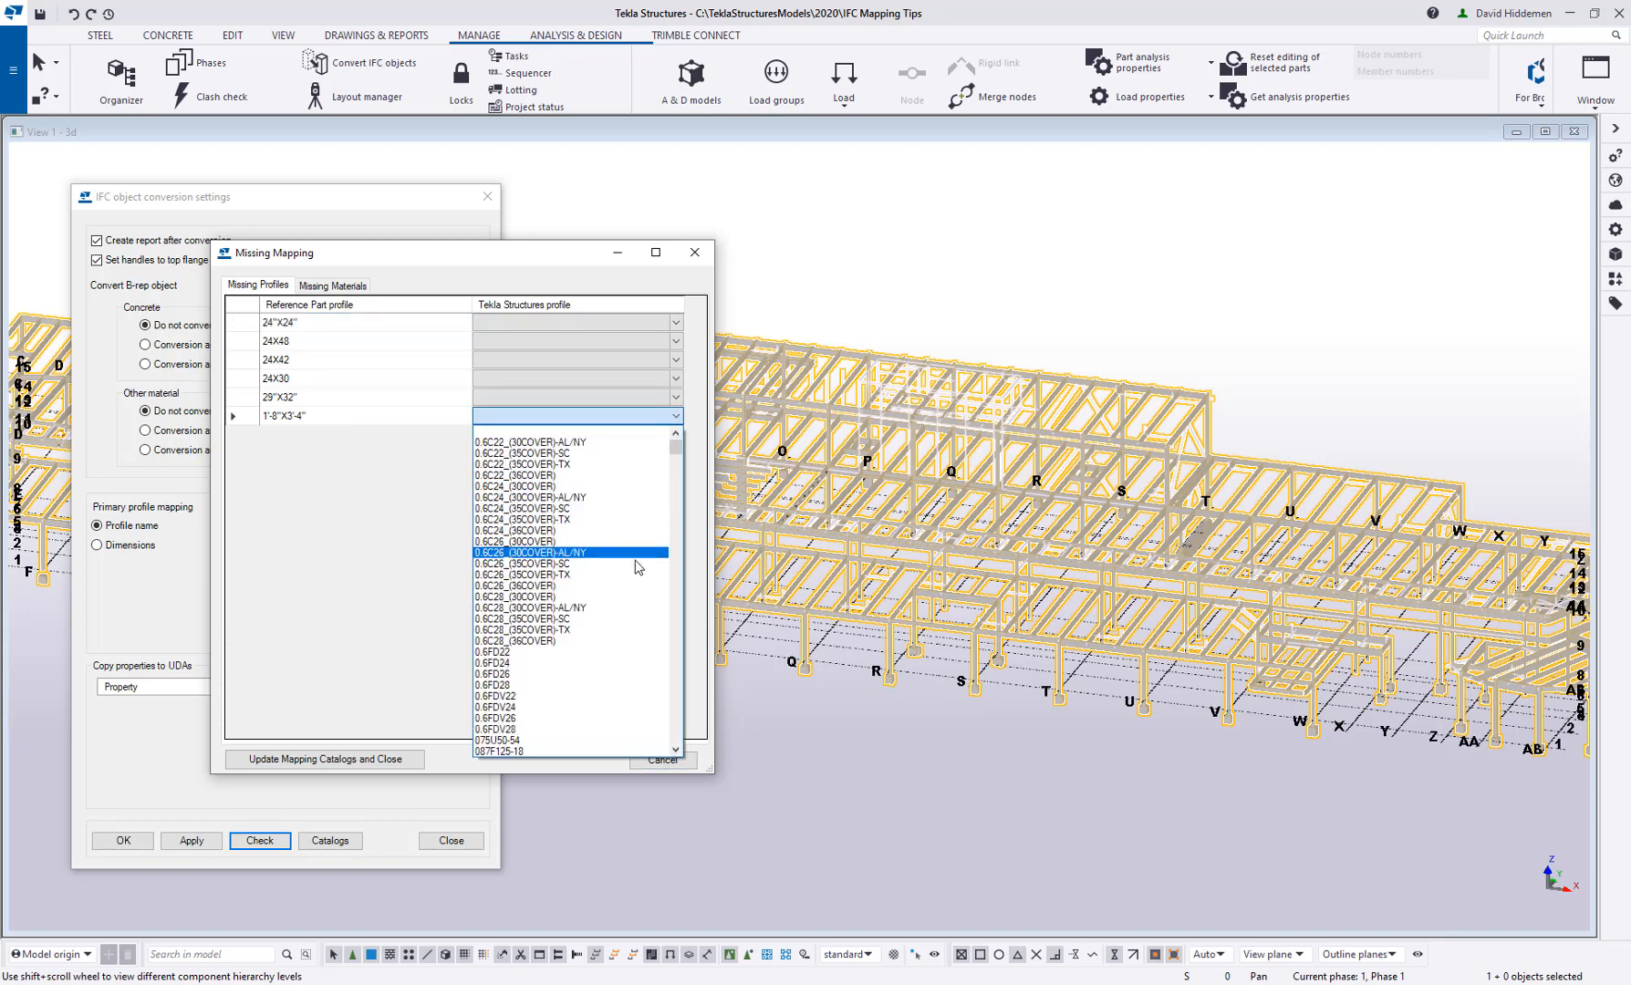
pyautogui.moveTo(675, 449); pyautogui.dragTo(676, 610)
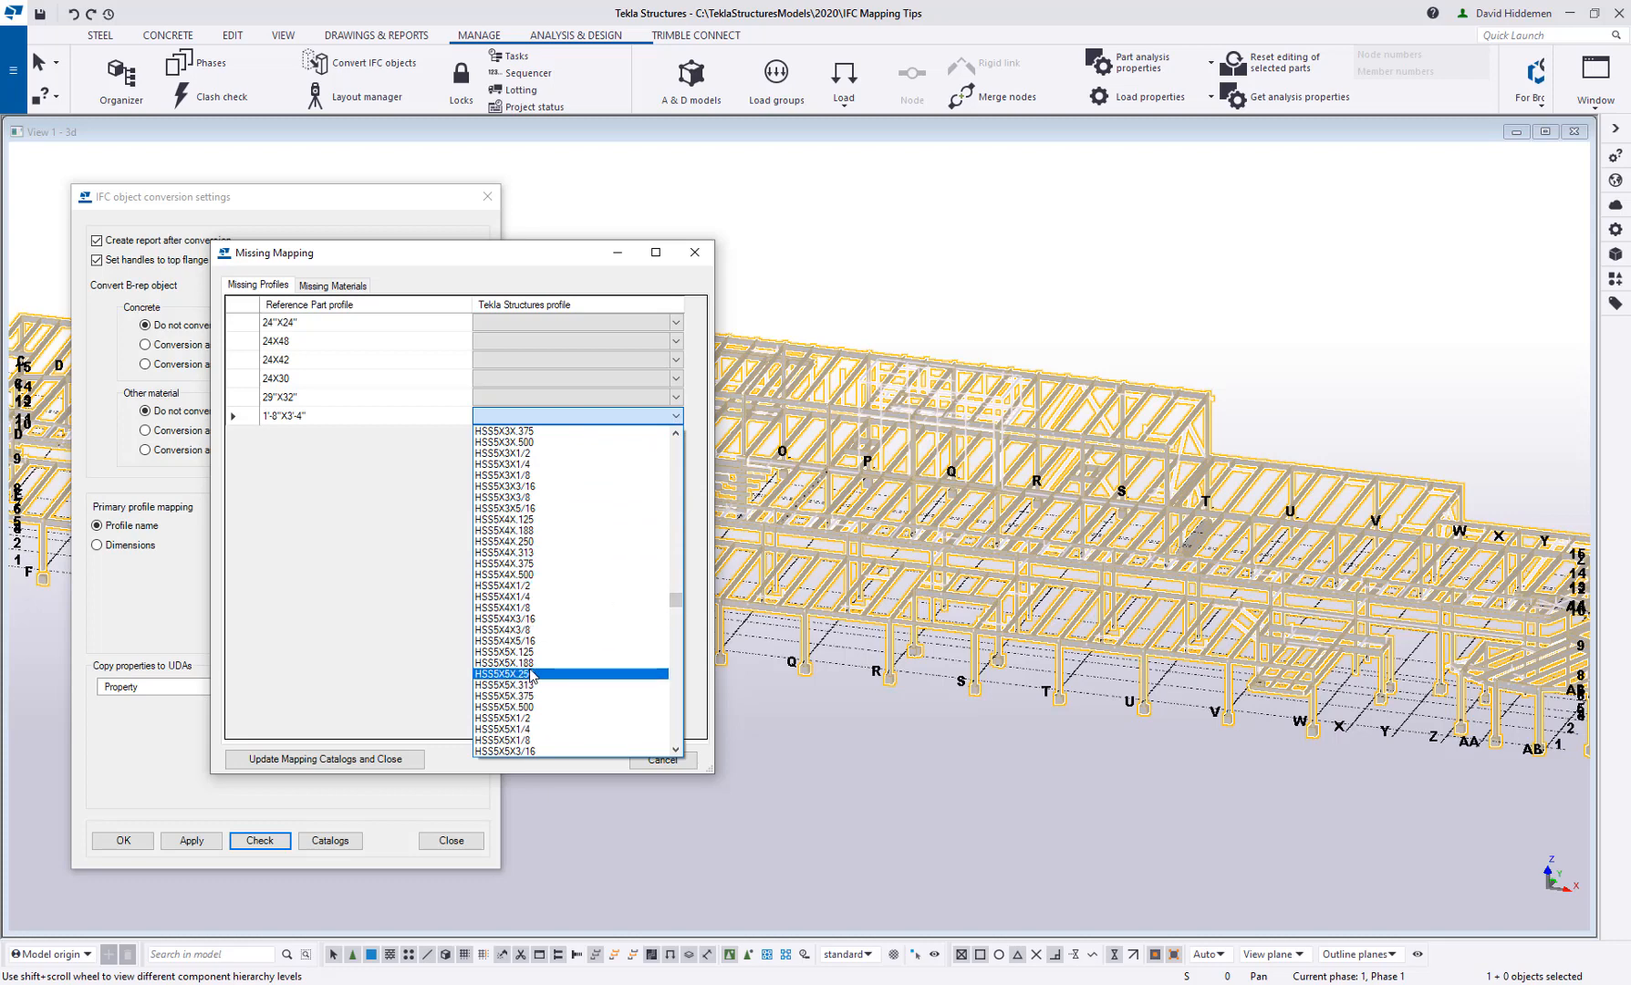
pyautogui.click(385, 538)
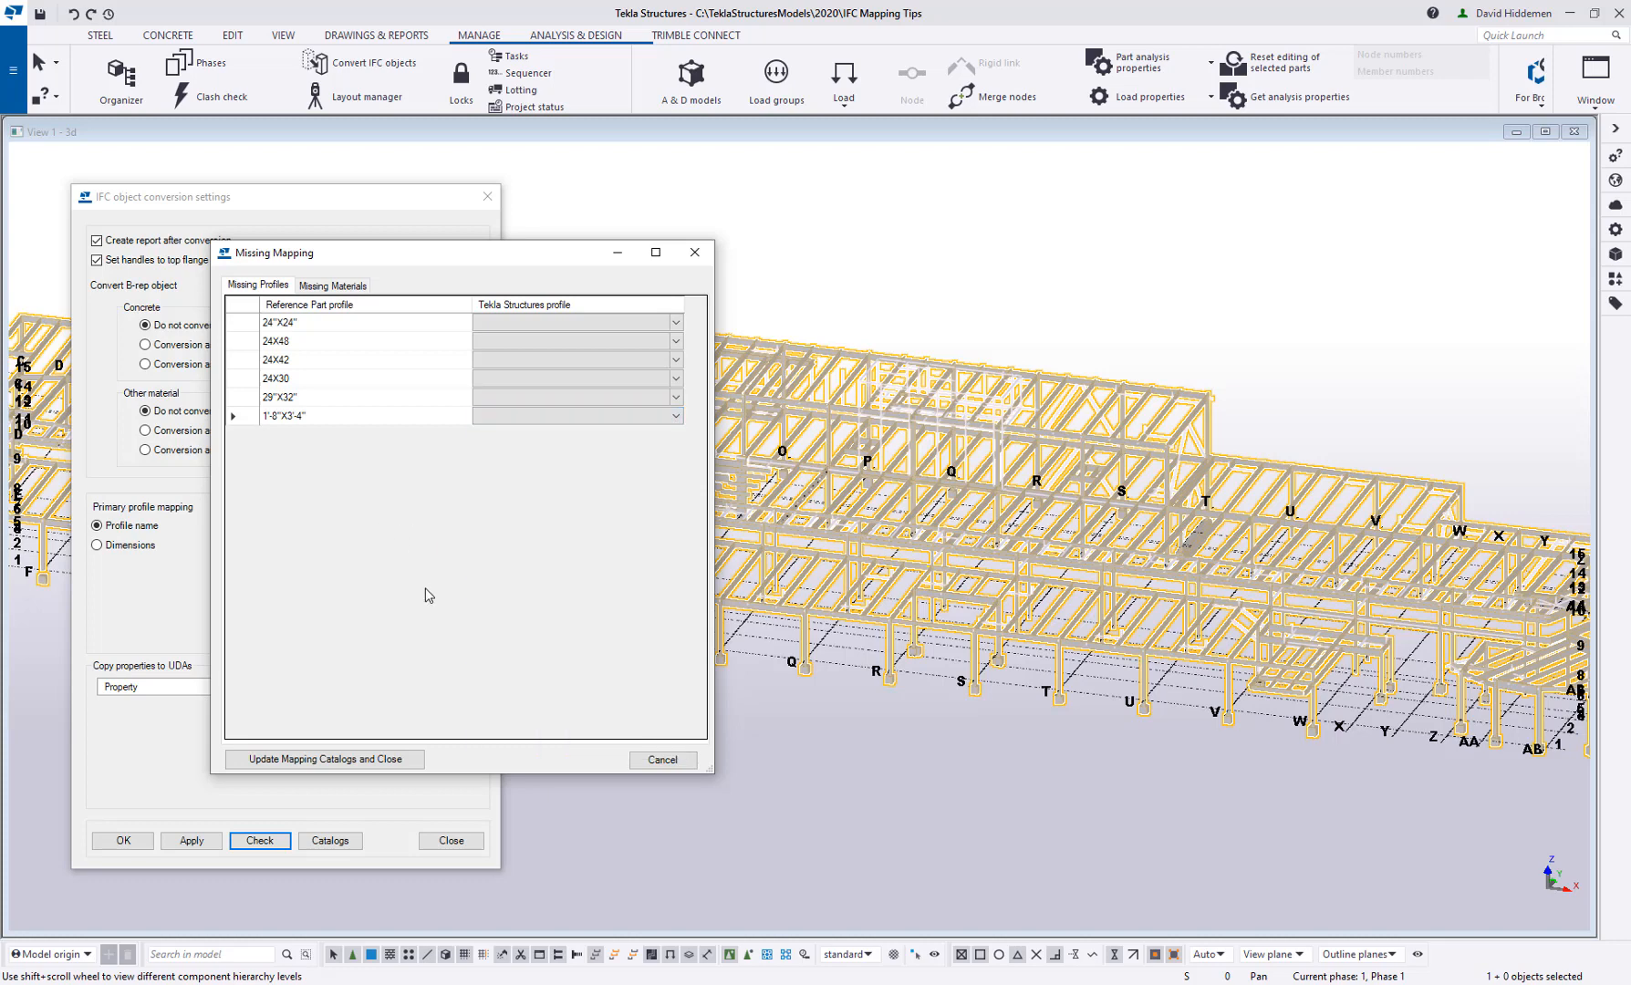
# Review the missing materials and look through the available Tekla Structures materials for Metal - Steel - ASTM A53
pyautogui.click(331, 287)
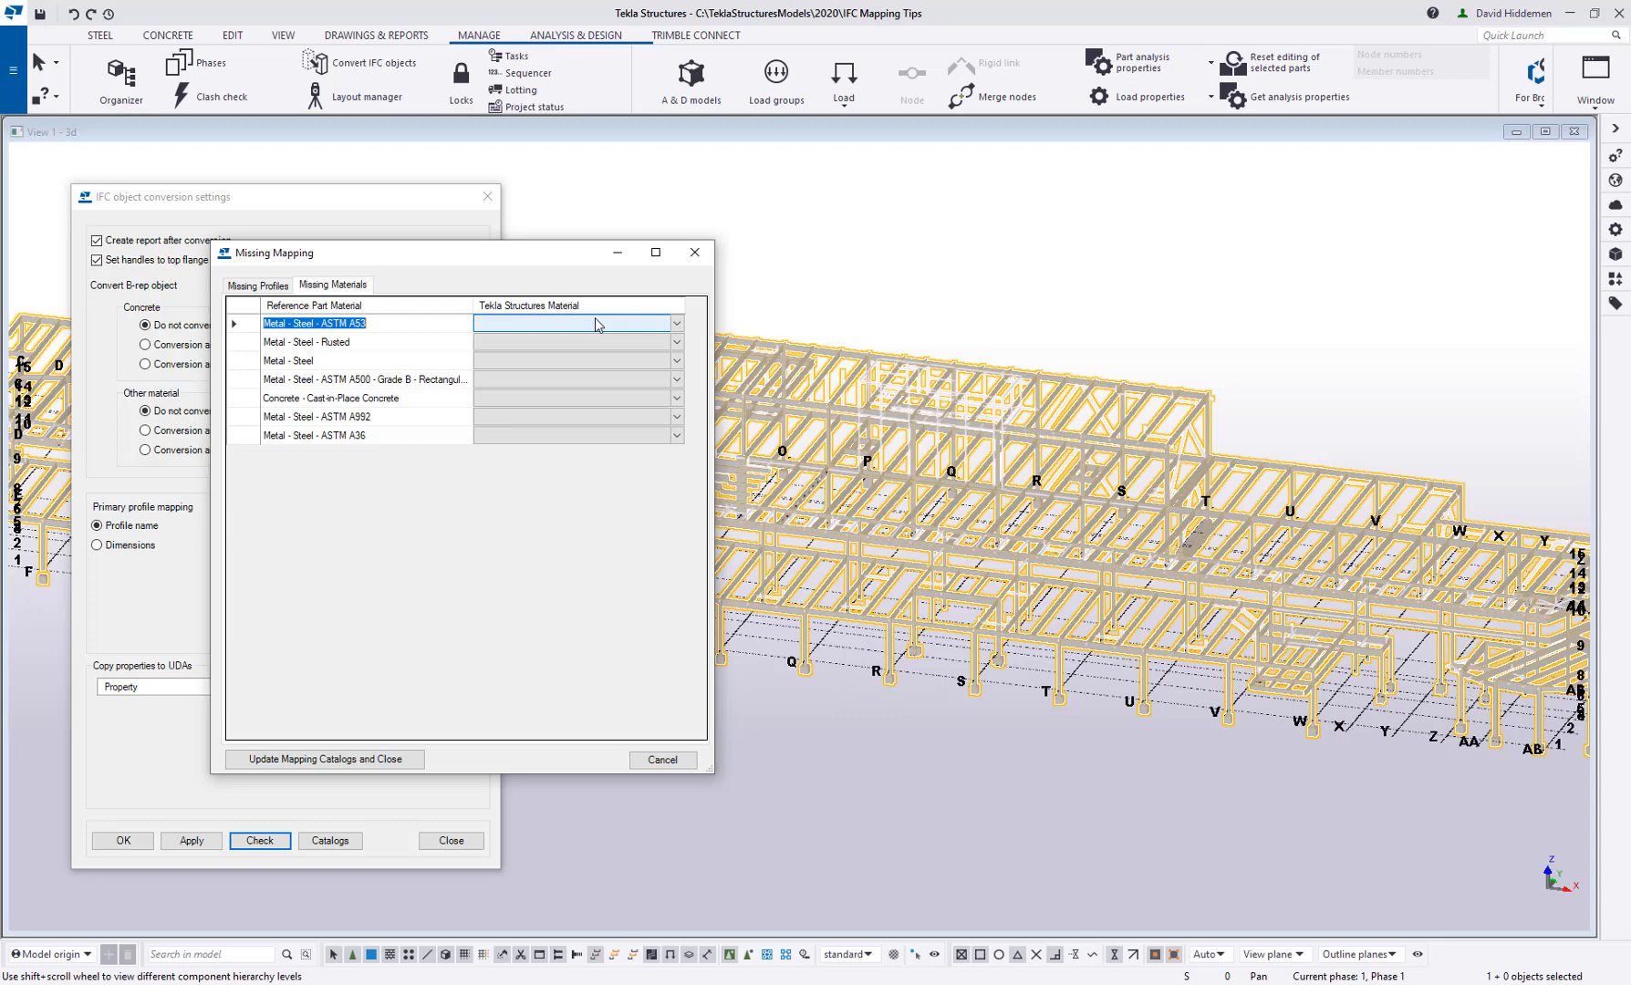
pyautogui.click(677, 324)
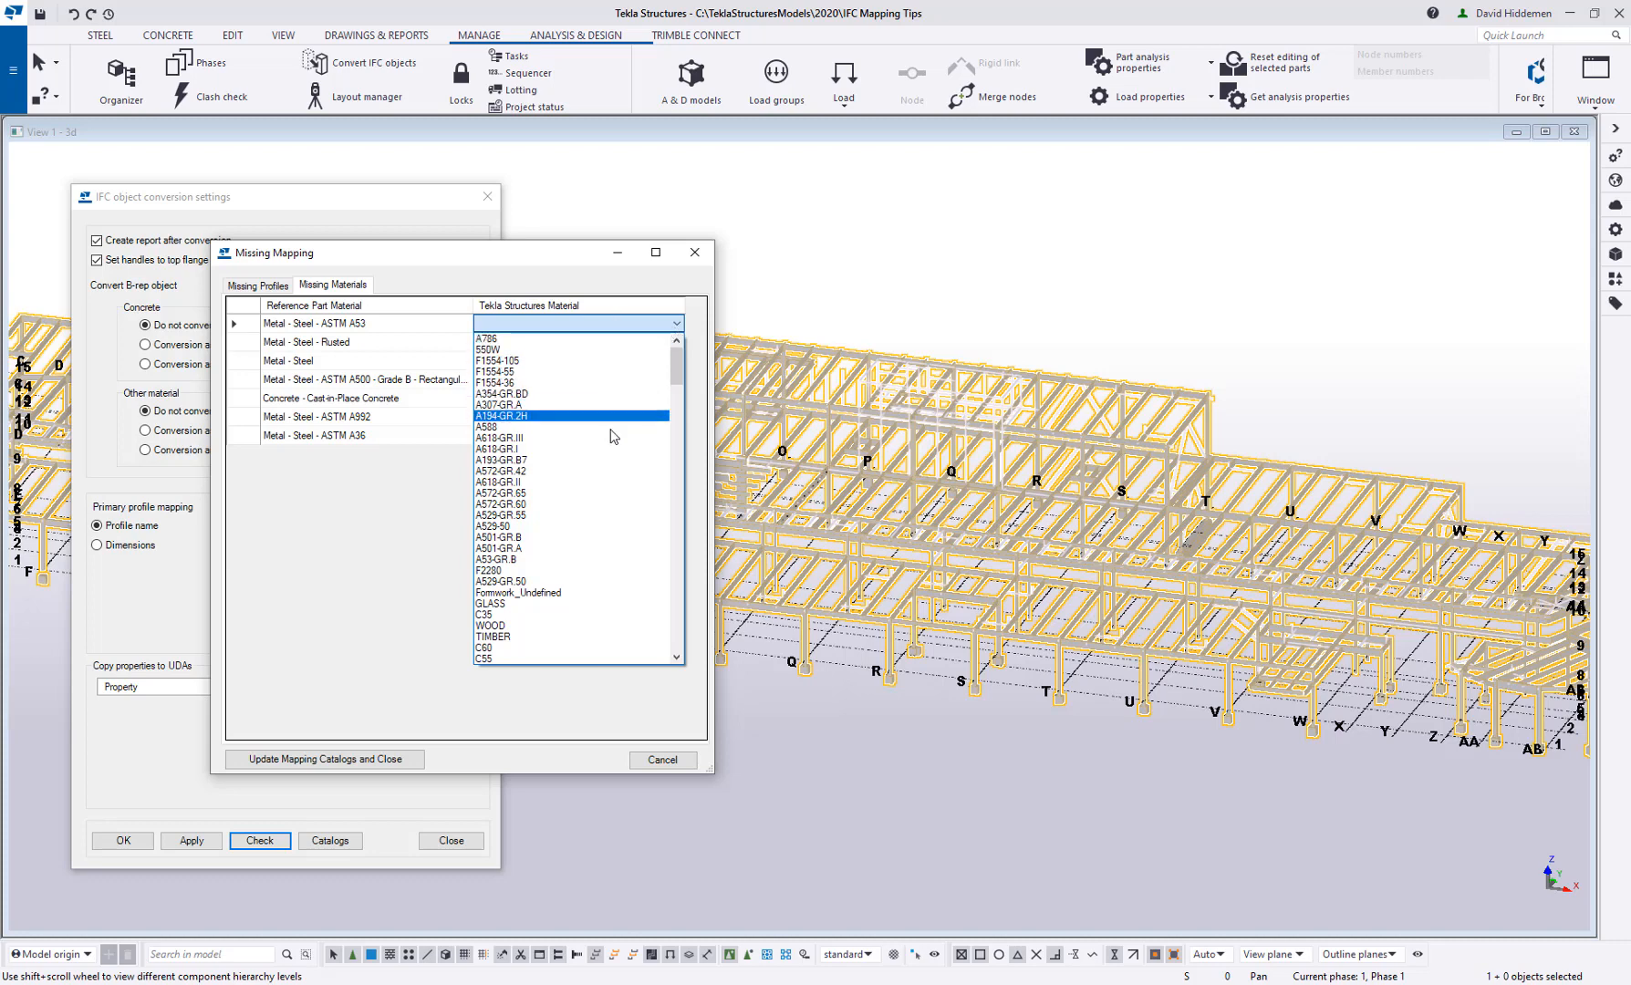
pyautogui.scroll(-4, 627, 464)
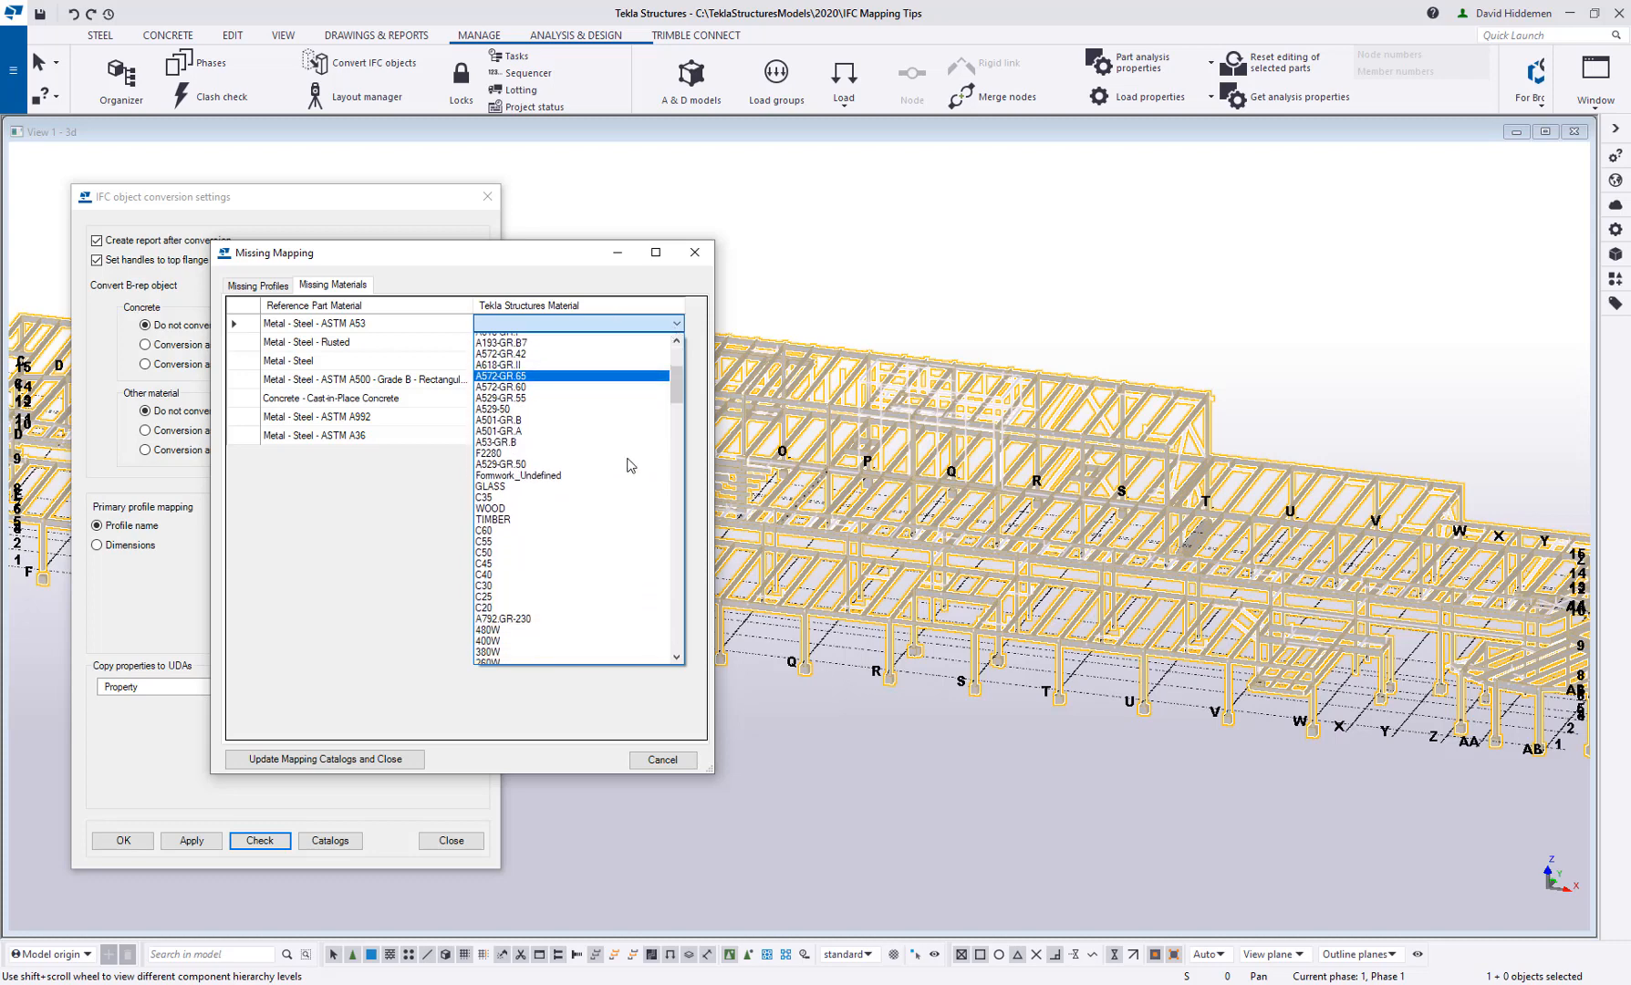
pyautogui.scroll(-5, 628, 464)
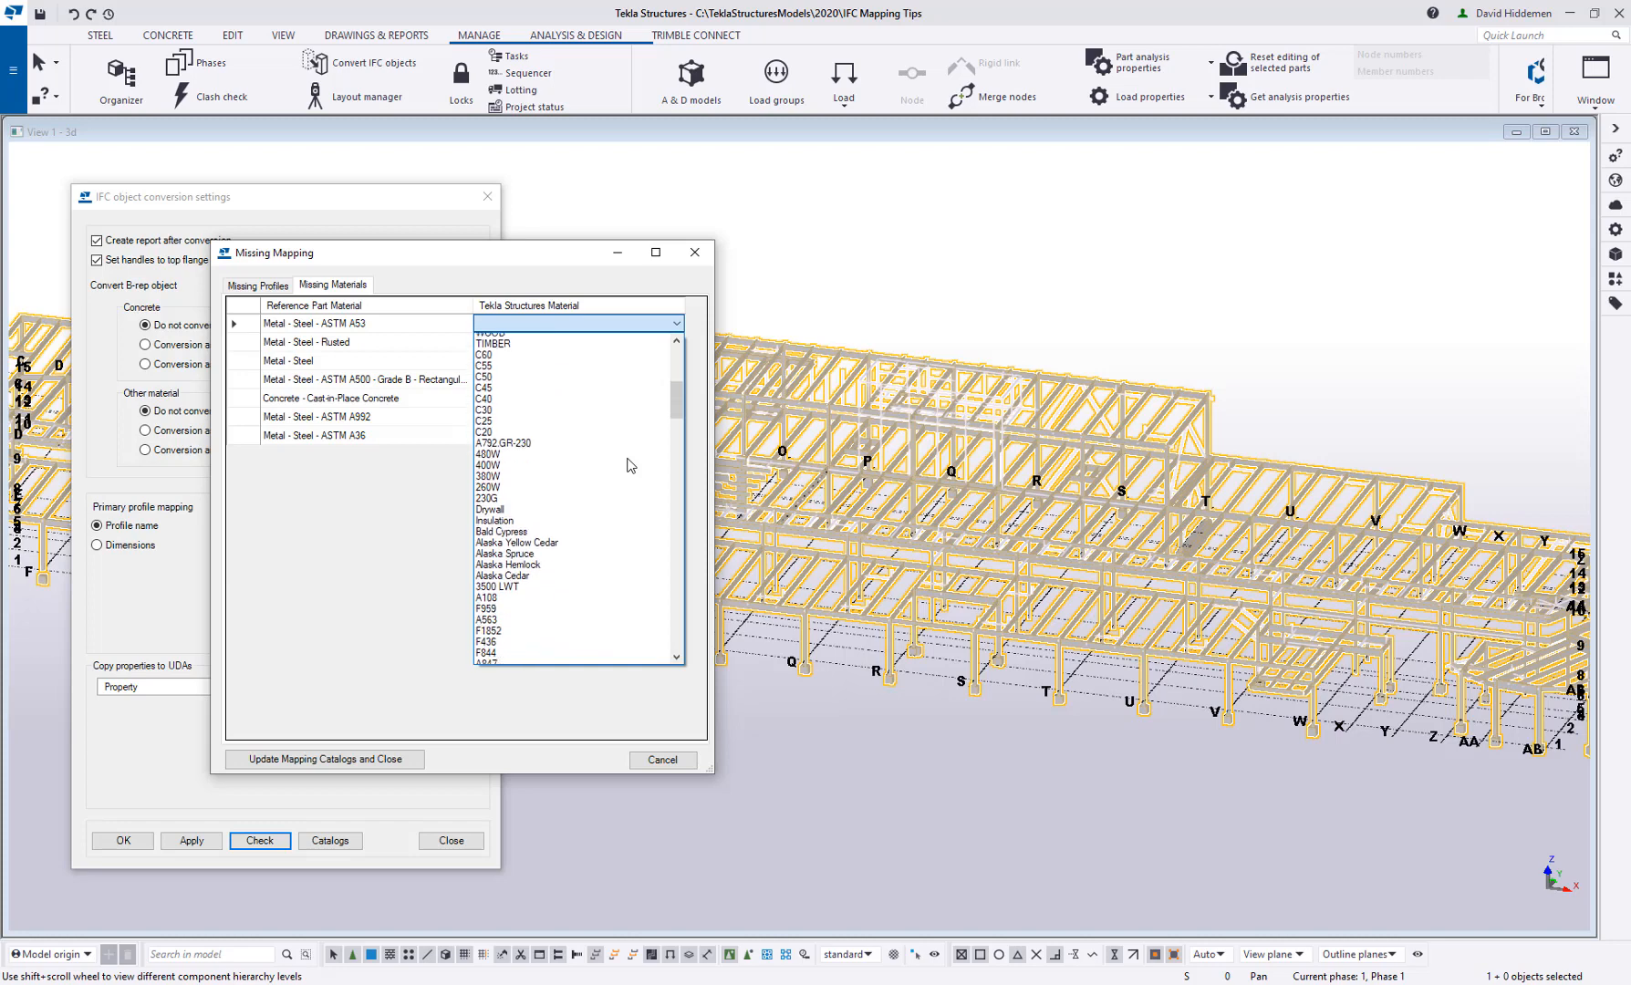
pyautogui.scroll(-6, 627, 466)
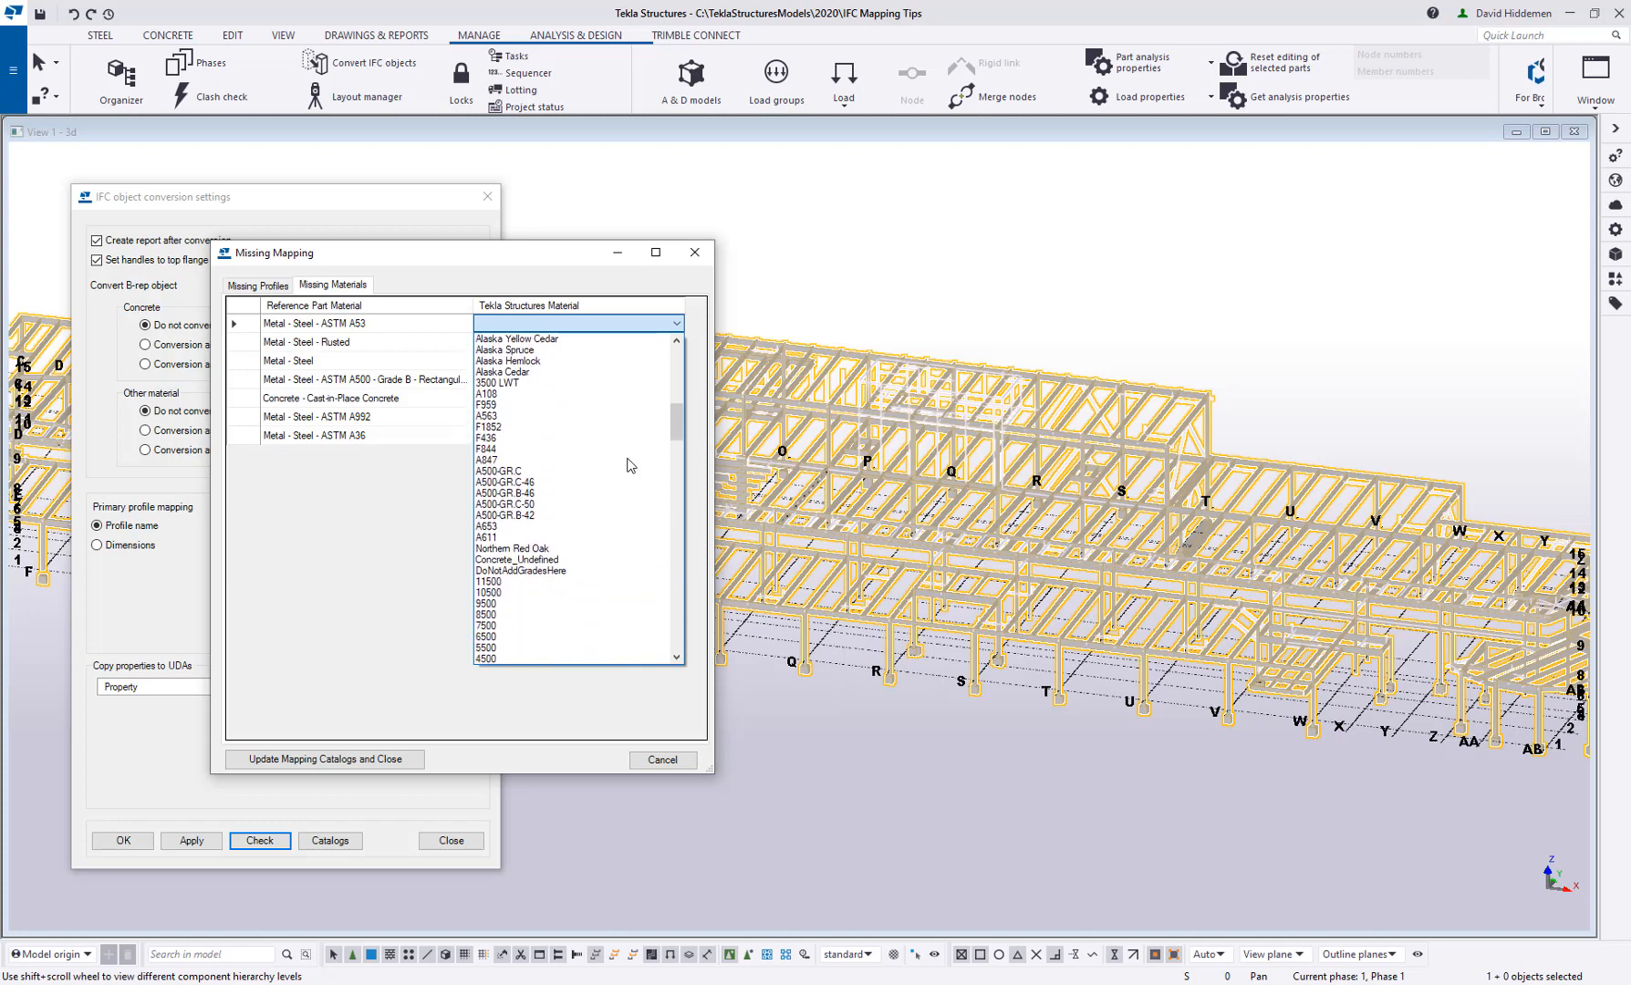
pyautogui.scroll(-3, 630, 464)
pyautogui.moveTo(675, 456); pyautogui.dragTo(663, 528)
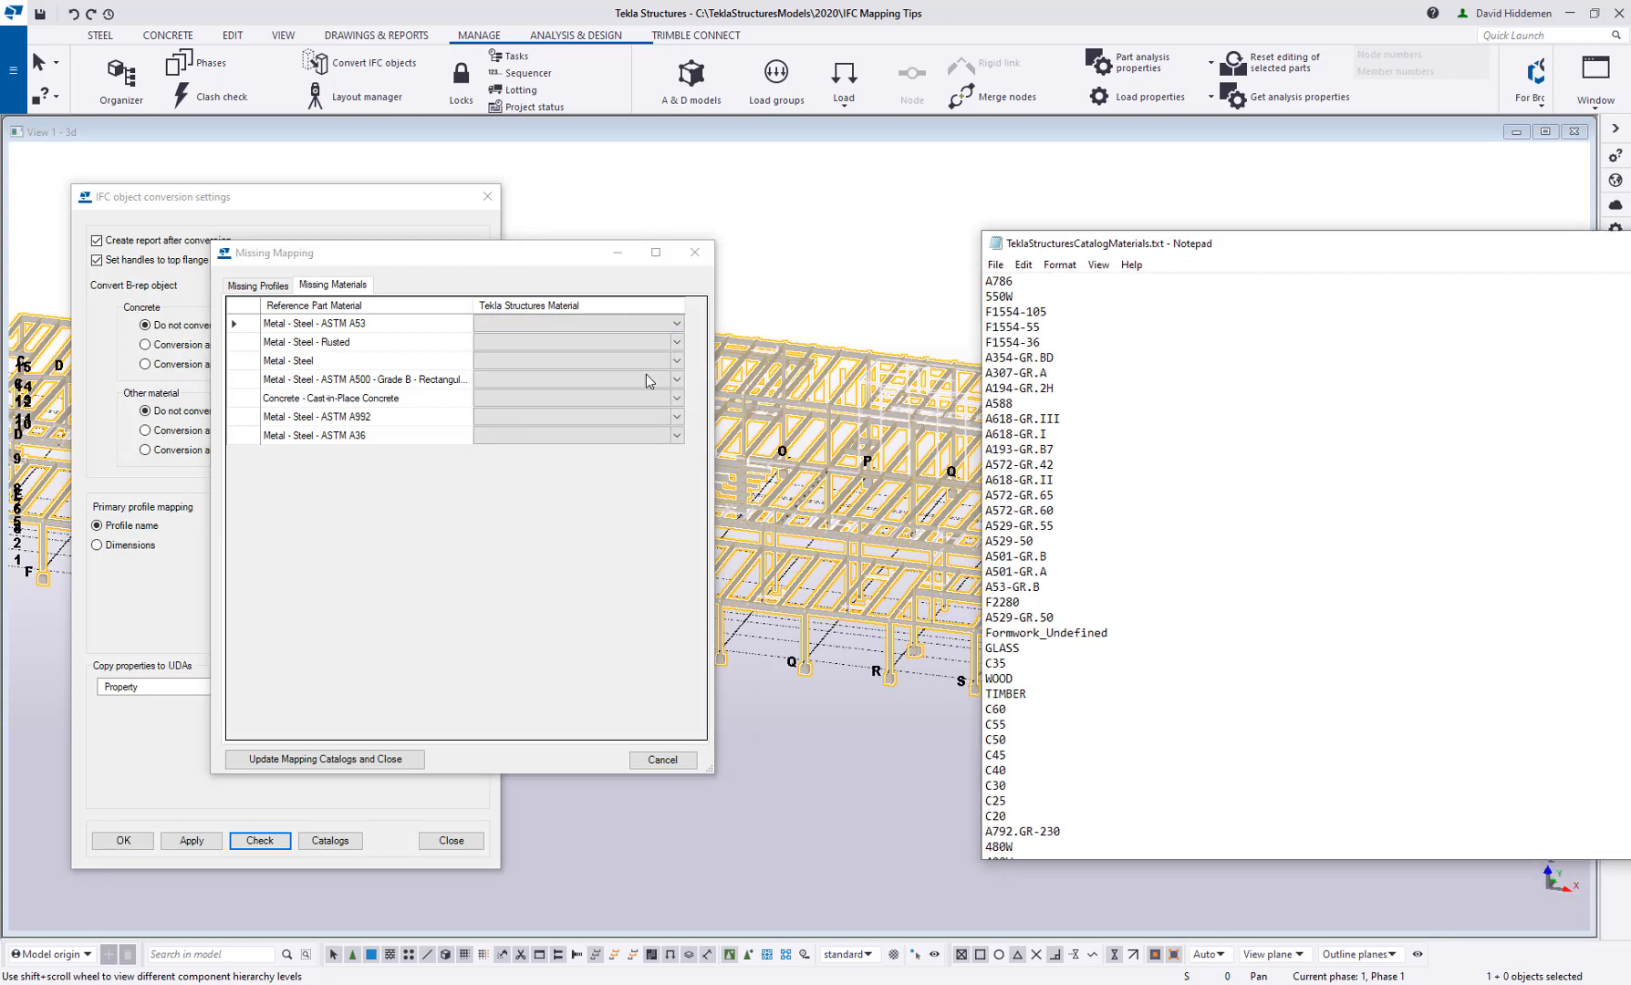
# Compare the Tekla Structures material choices for Metal - Steel - ASTM A53 with the TeklaStructuresCatalogMaterials.txt file
pyautogui.click(676, 323)
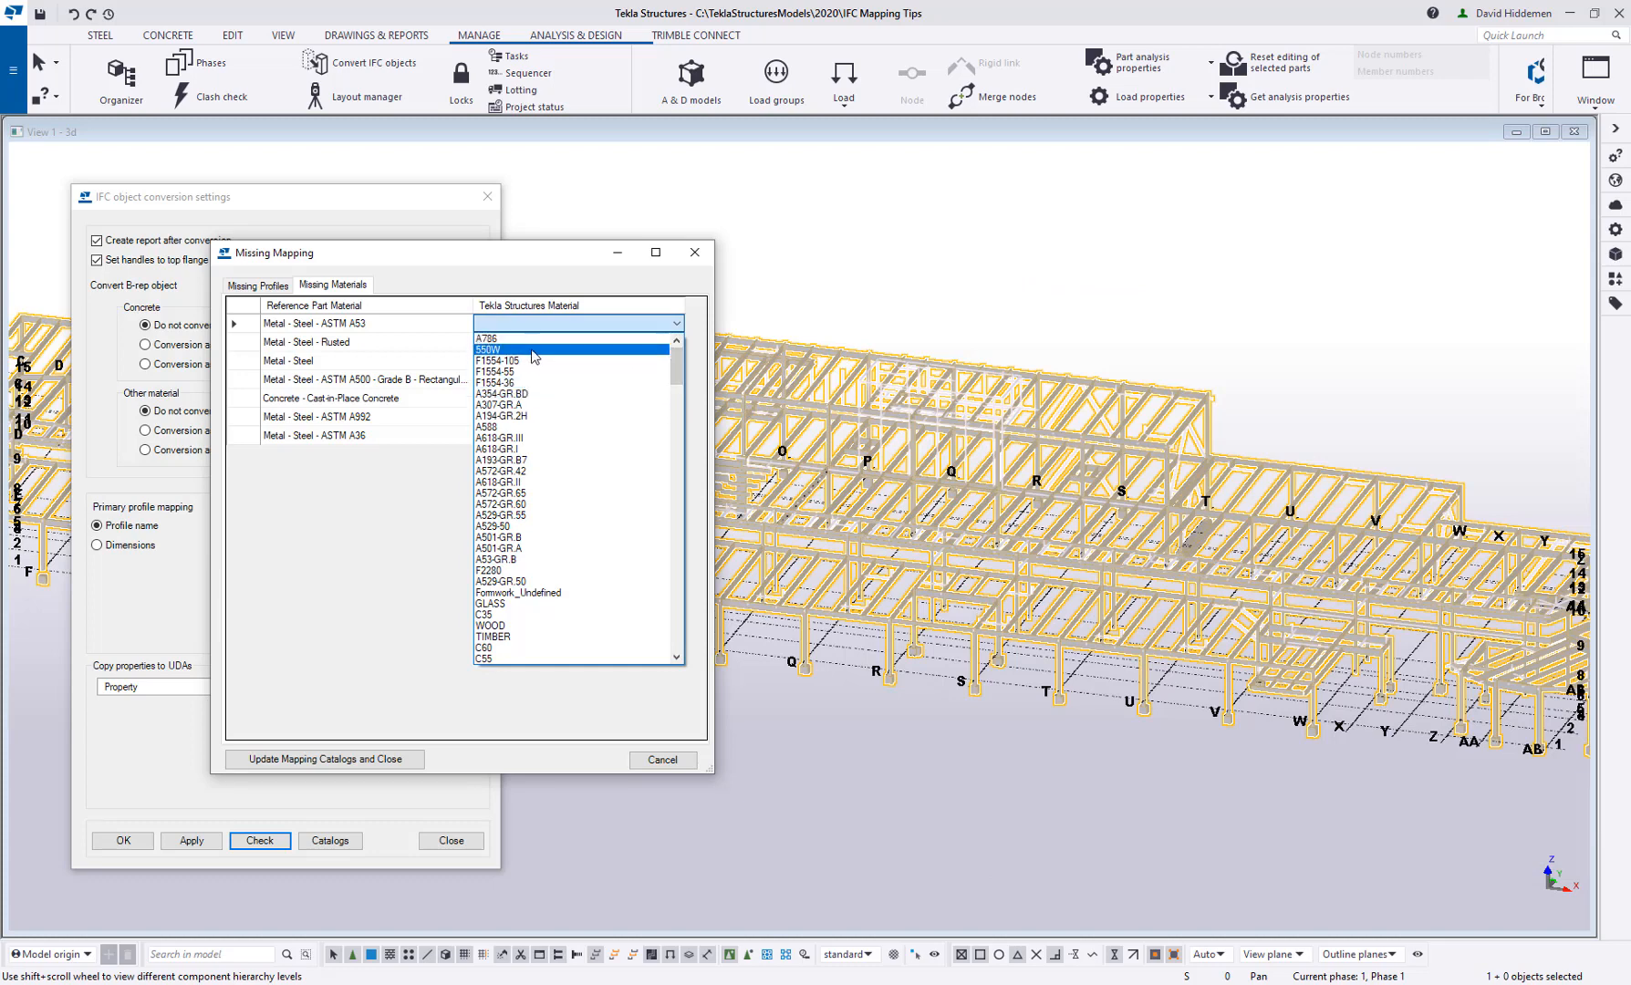
pyautogui.click(356, 984)
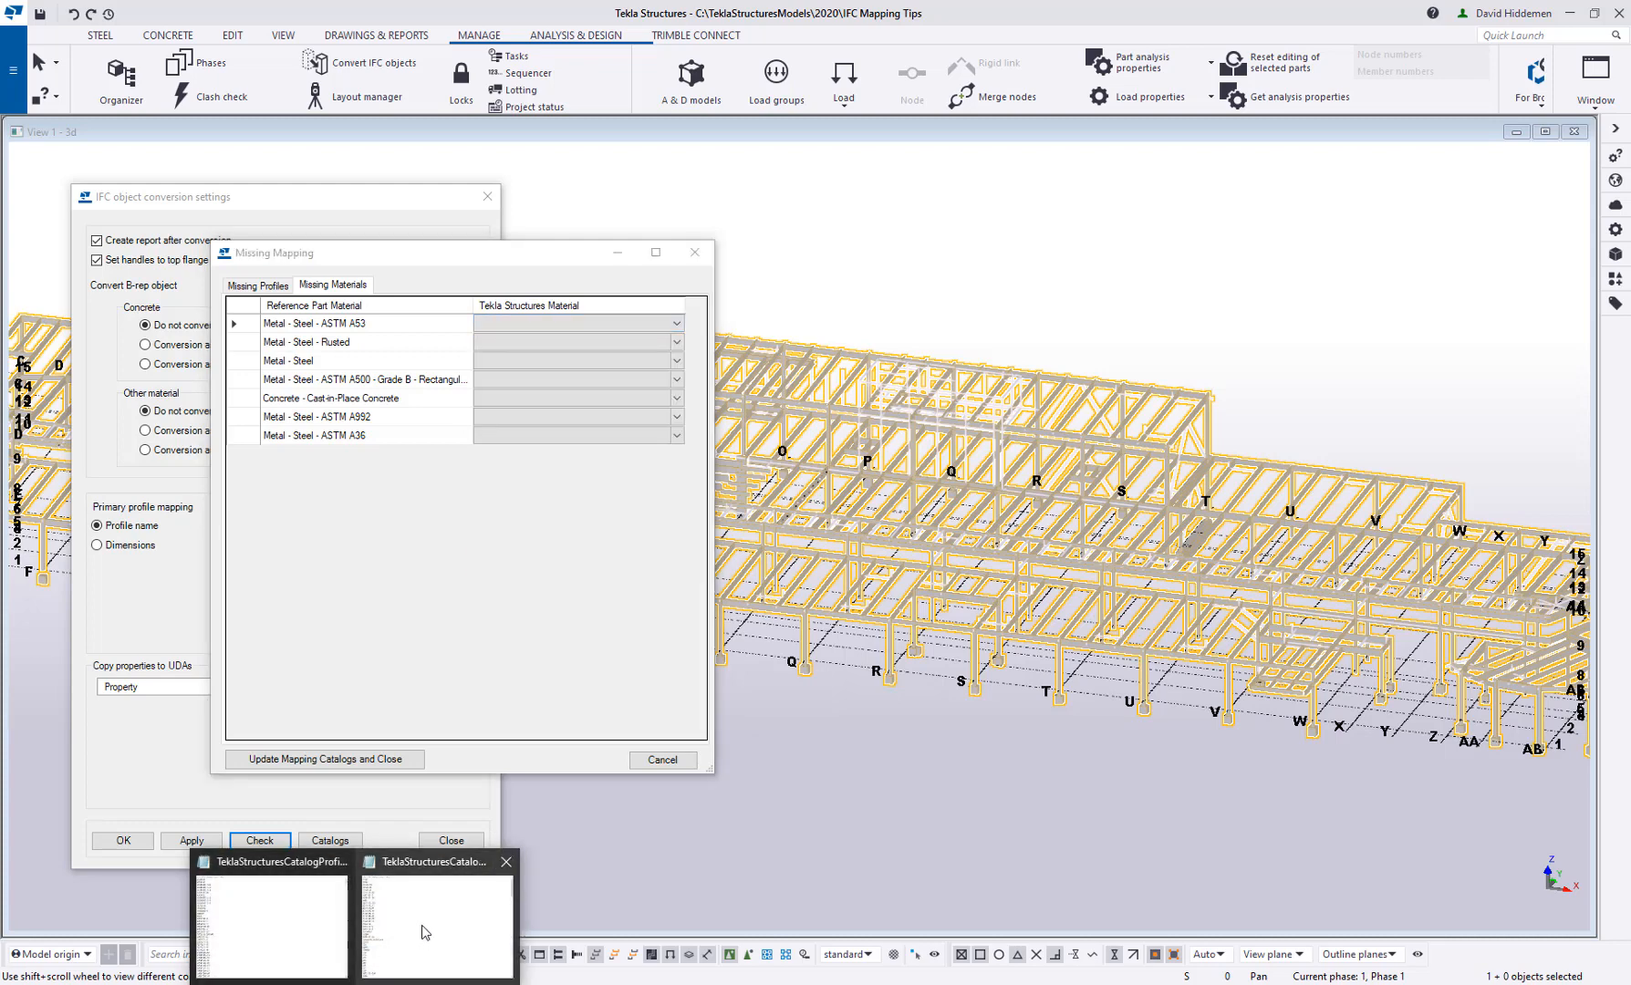
pyautogui.click(422, 931)
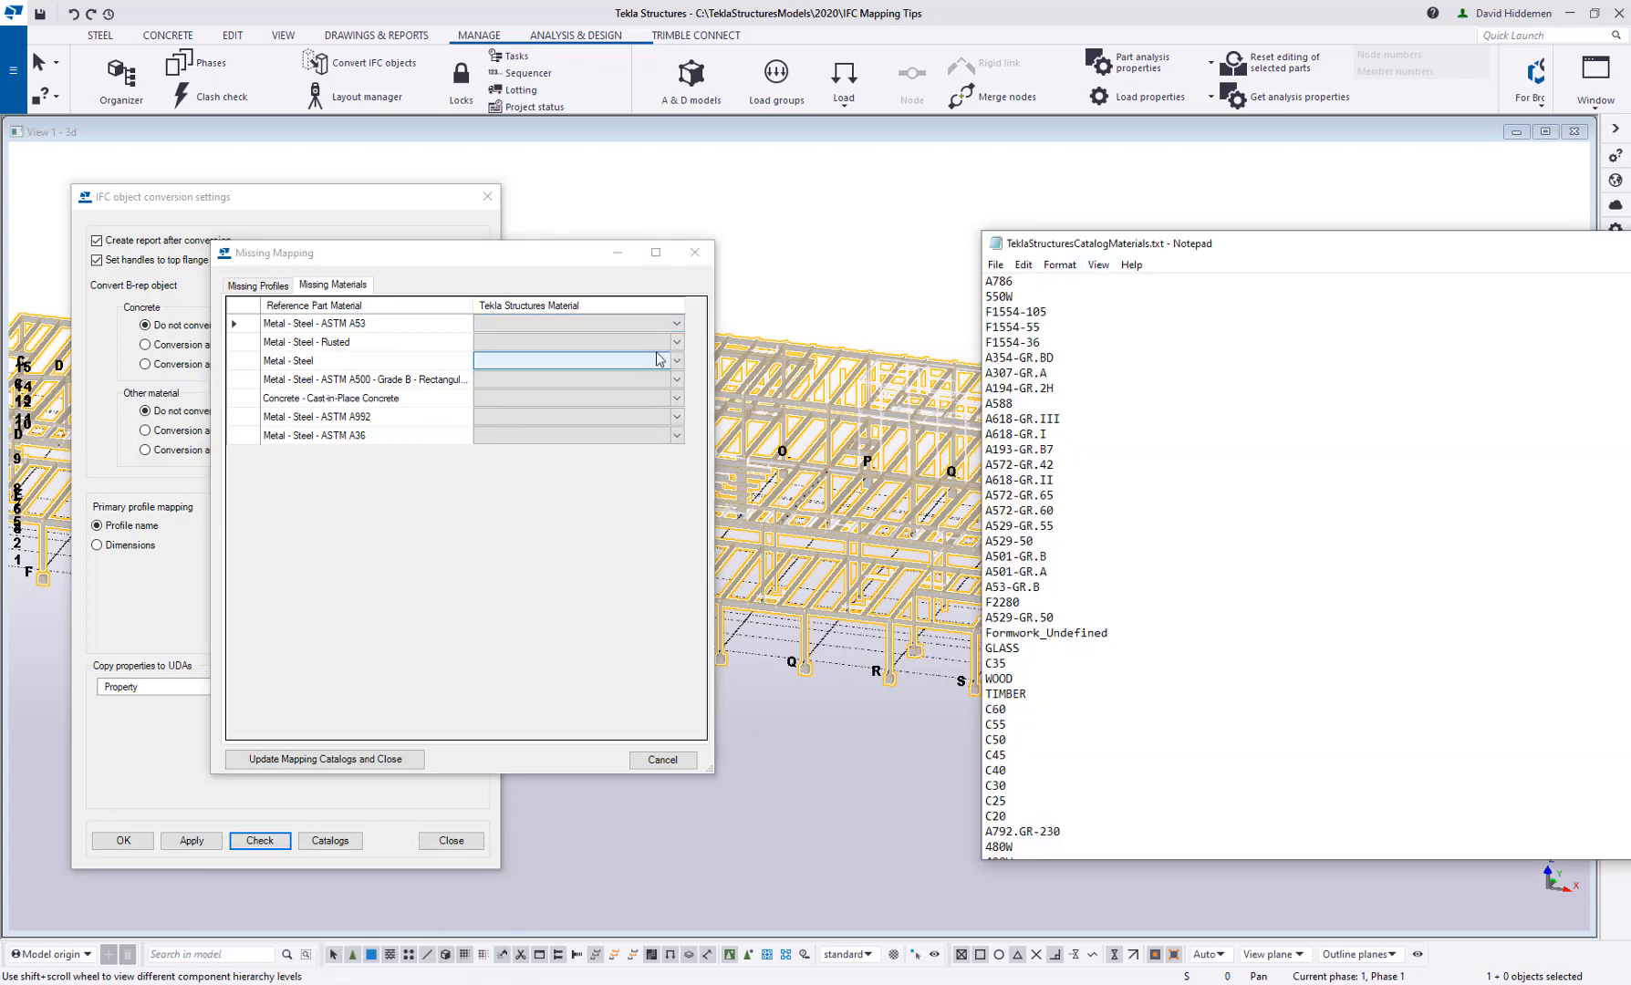
pyautogui.click(676, 325)
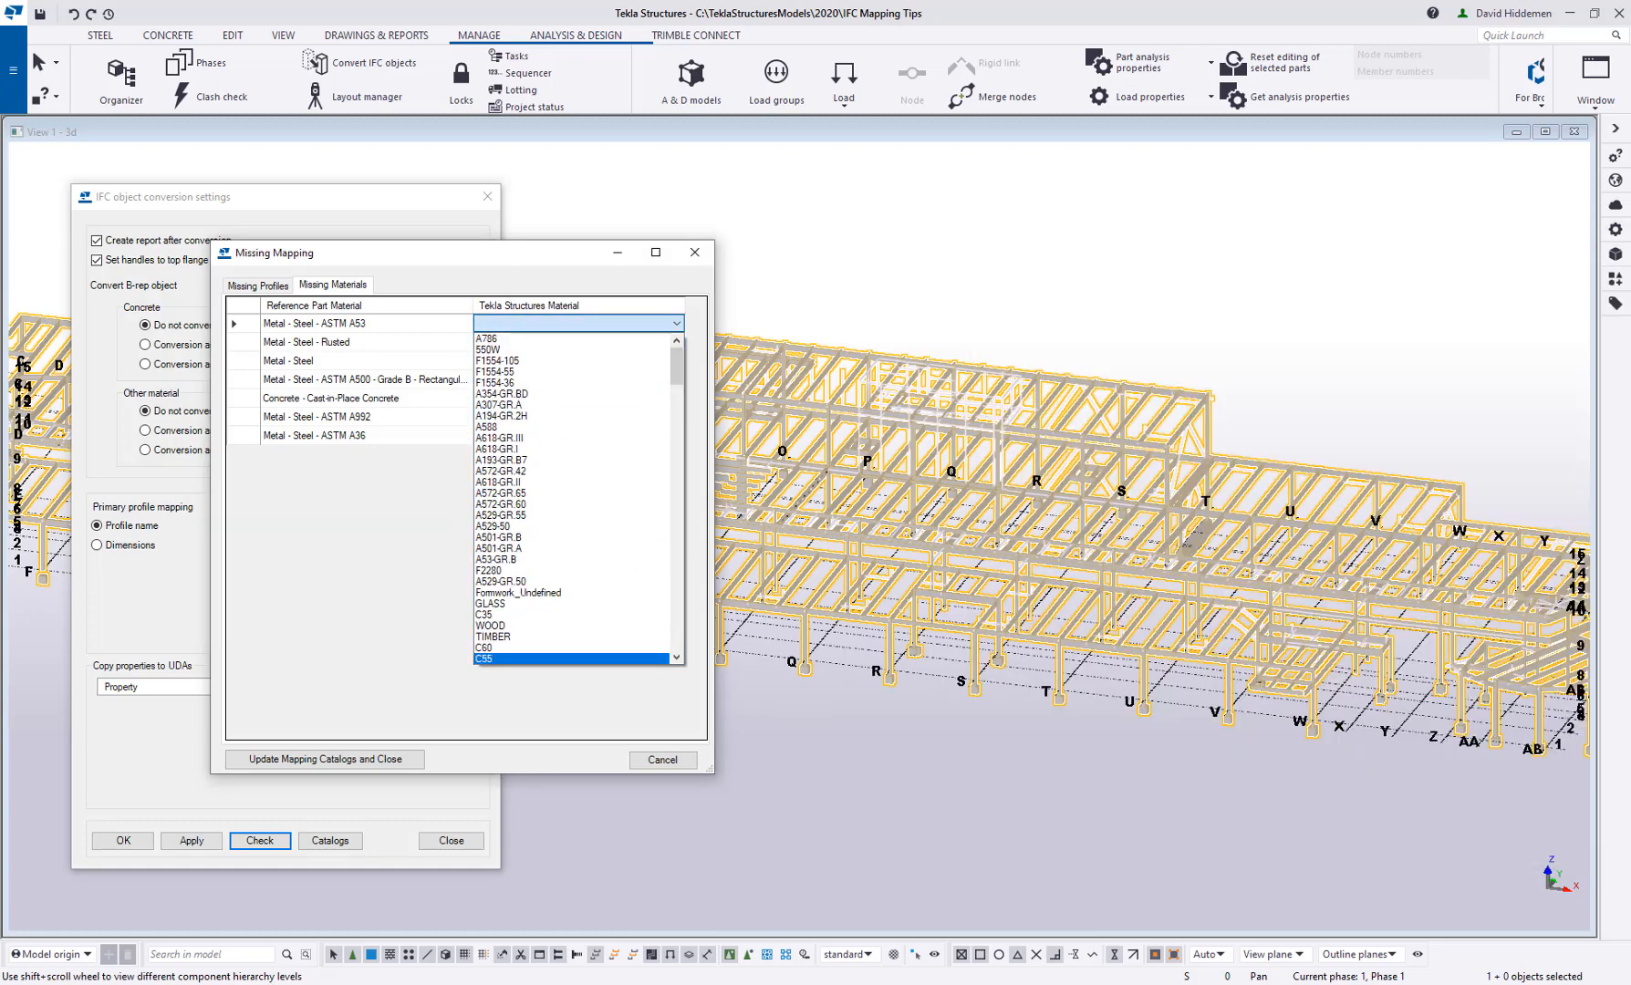
pyautogui.click(367, 982)
pyautogui.click(426, 935)
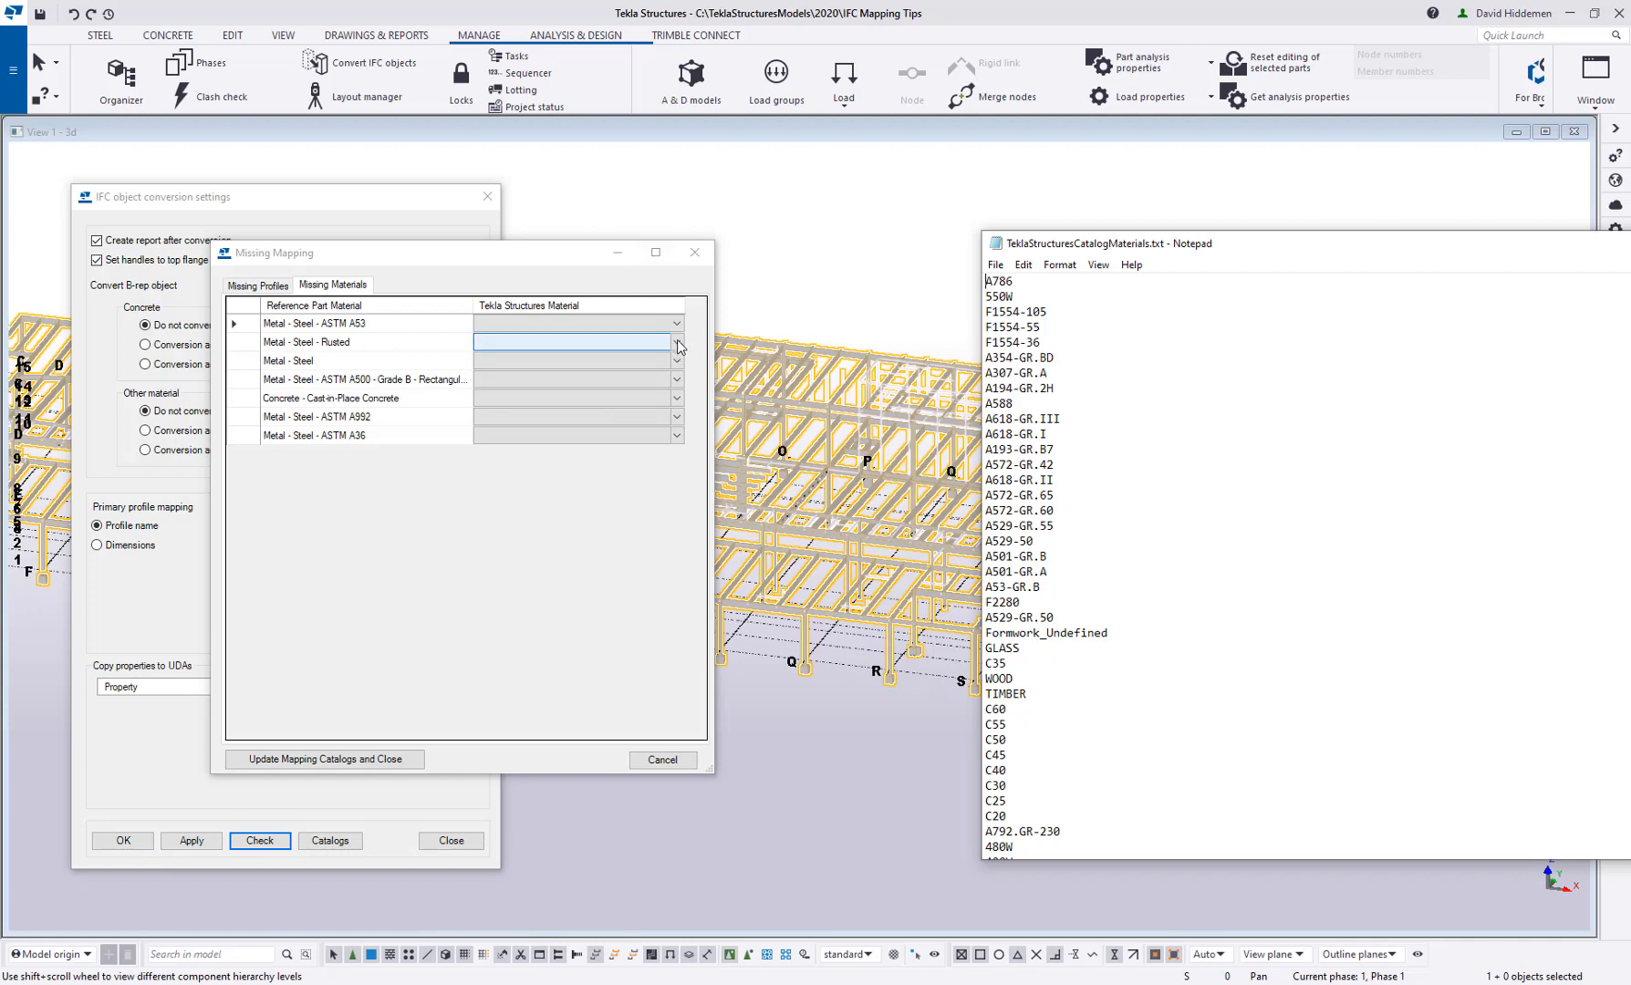
# Map the reference material Metal - Steel - Rusted to the Tekla Structures material A992
pyautogui.click(364, 344)
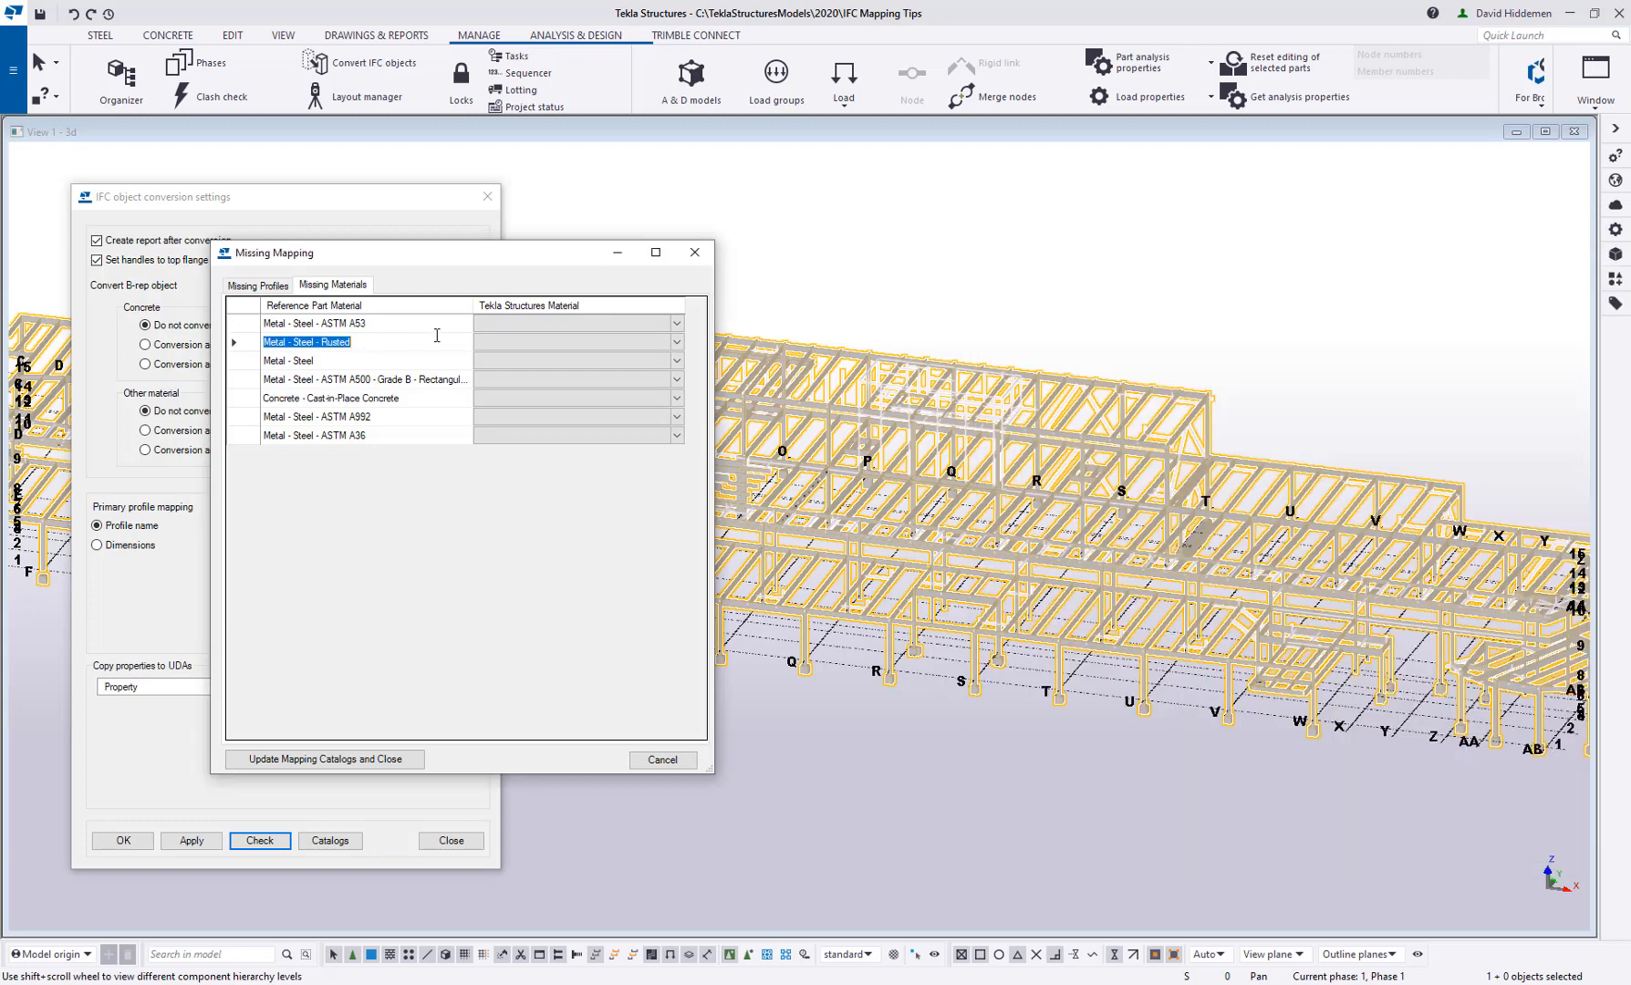
pyautogui.click(676, 343)
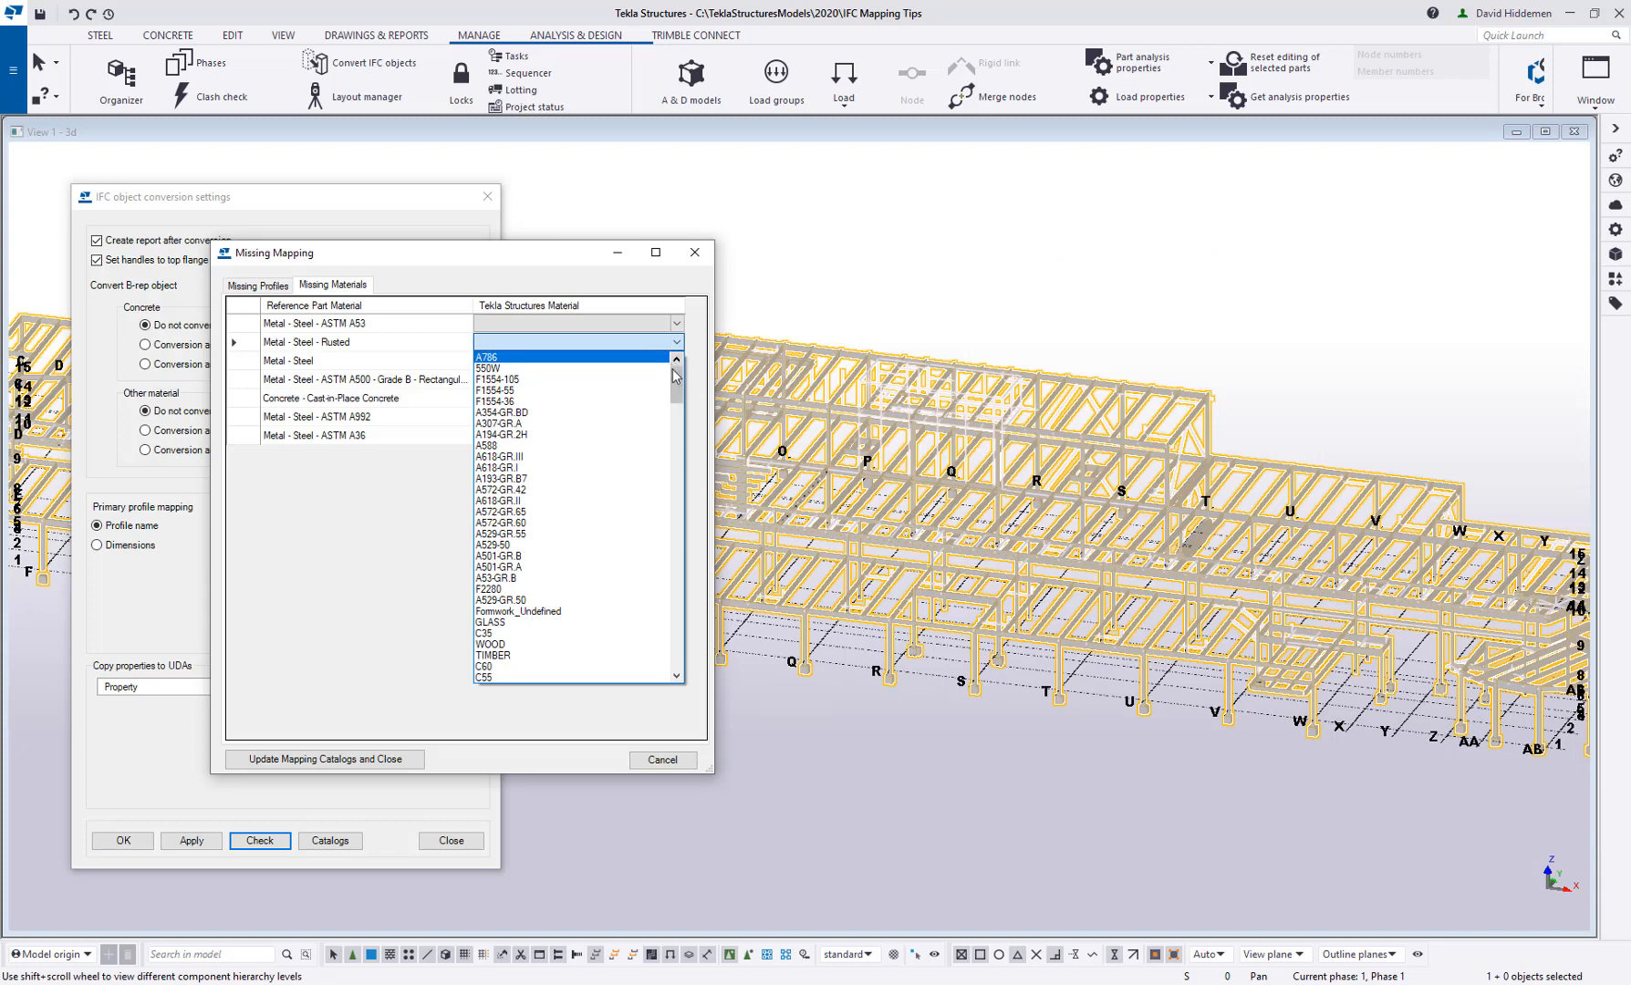
pyautogui.moveTo(676, 381); pyautogui.dragTo(671, 560)
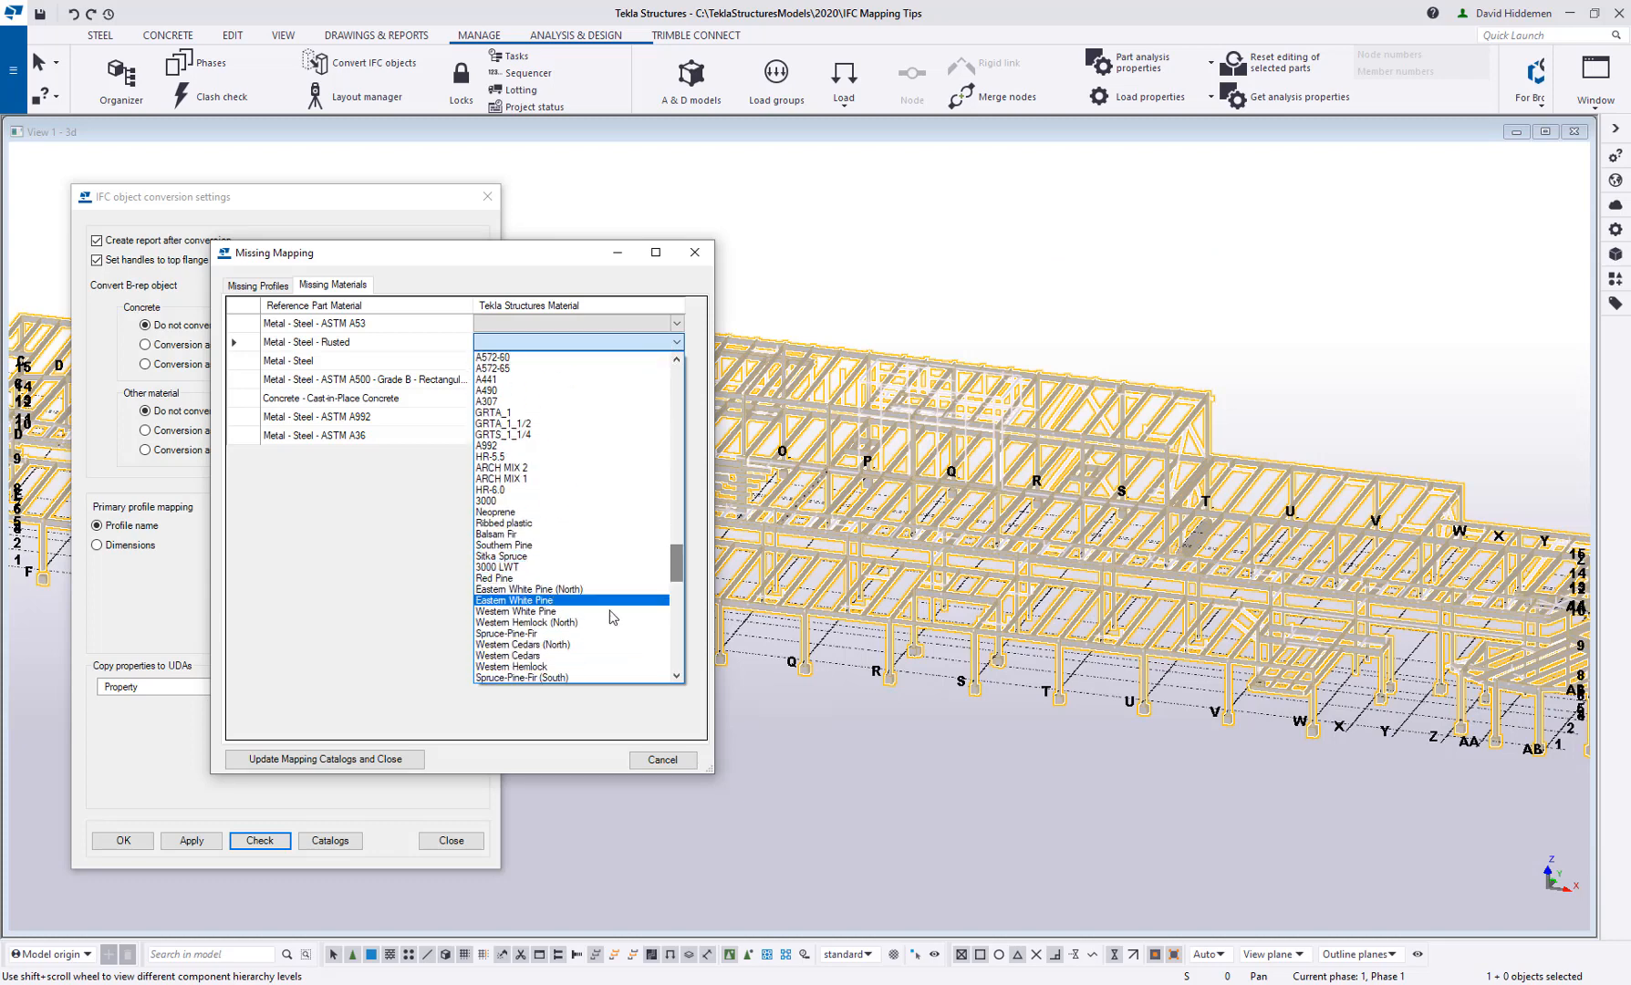
pyautogui.click(499, 446)
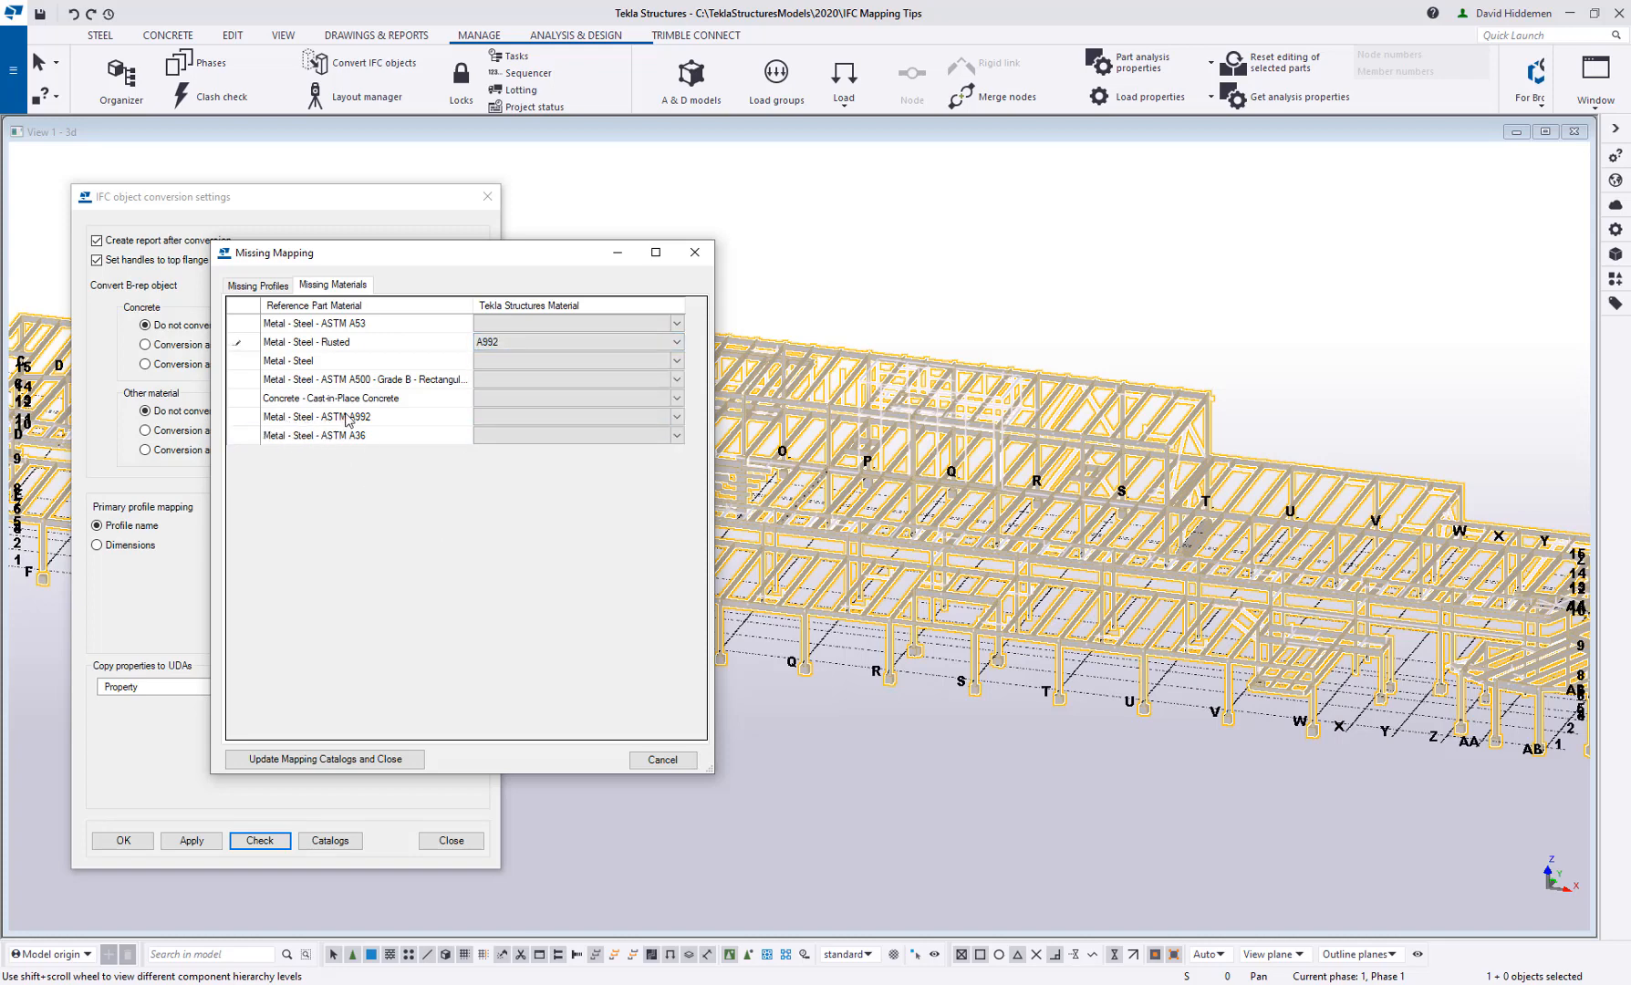
# Map the reference material Metal - Steel - ASTM A992 to the Tekla Structures material A992
pyautogui.click(677, 418)
pyautogui.moveTo(680, 461); pyautogui.dragTo(678, 644)
pyautogui.click(547, 468)
pyautogui.click(672, 442)
pyautogui.click(677, 437)
pyautogui.moveTo(677, 467); pyautogui.dragTo(678, 646)
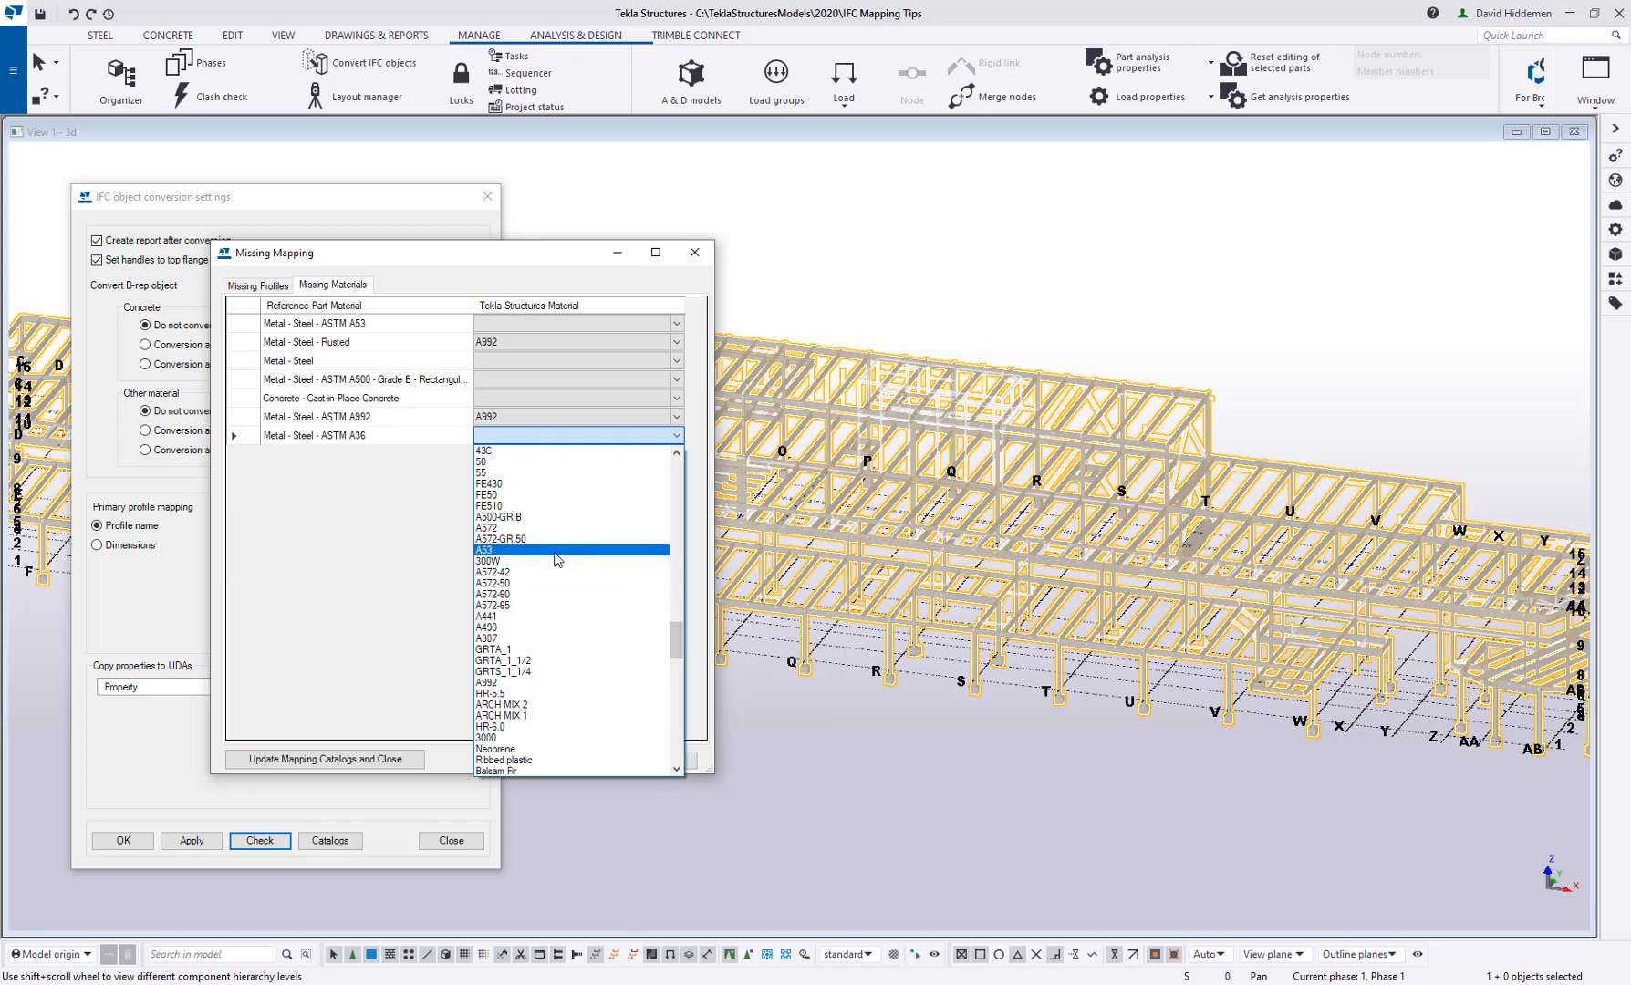
# Map the reference material Metal - Steel - ASTM A53 to the Tekla Structures material A53
pyautogui.click(672, 332)
pyautogui.click(675, 323)
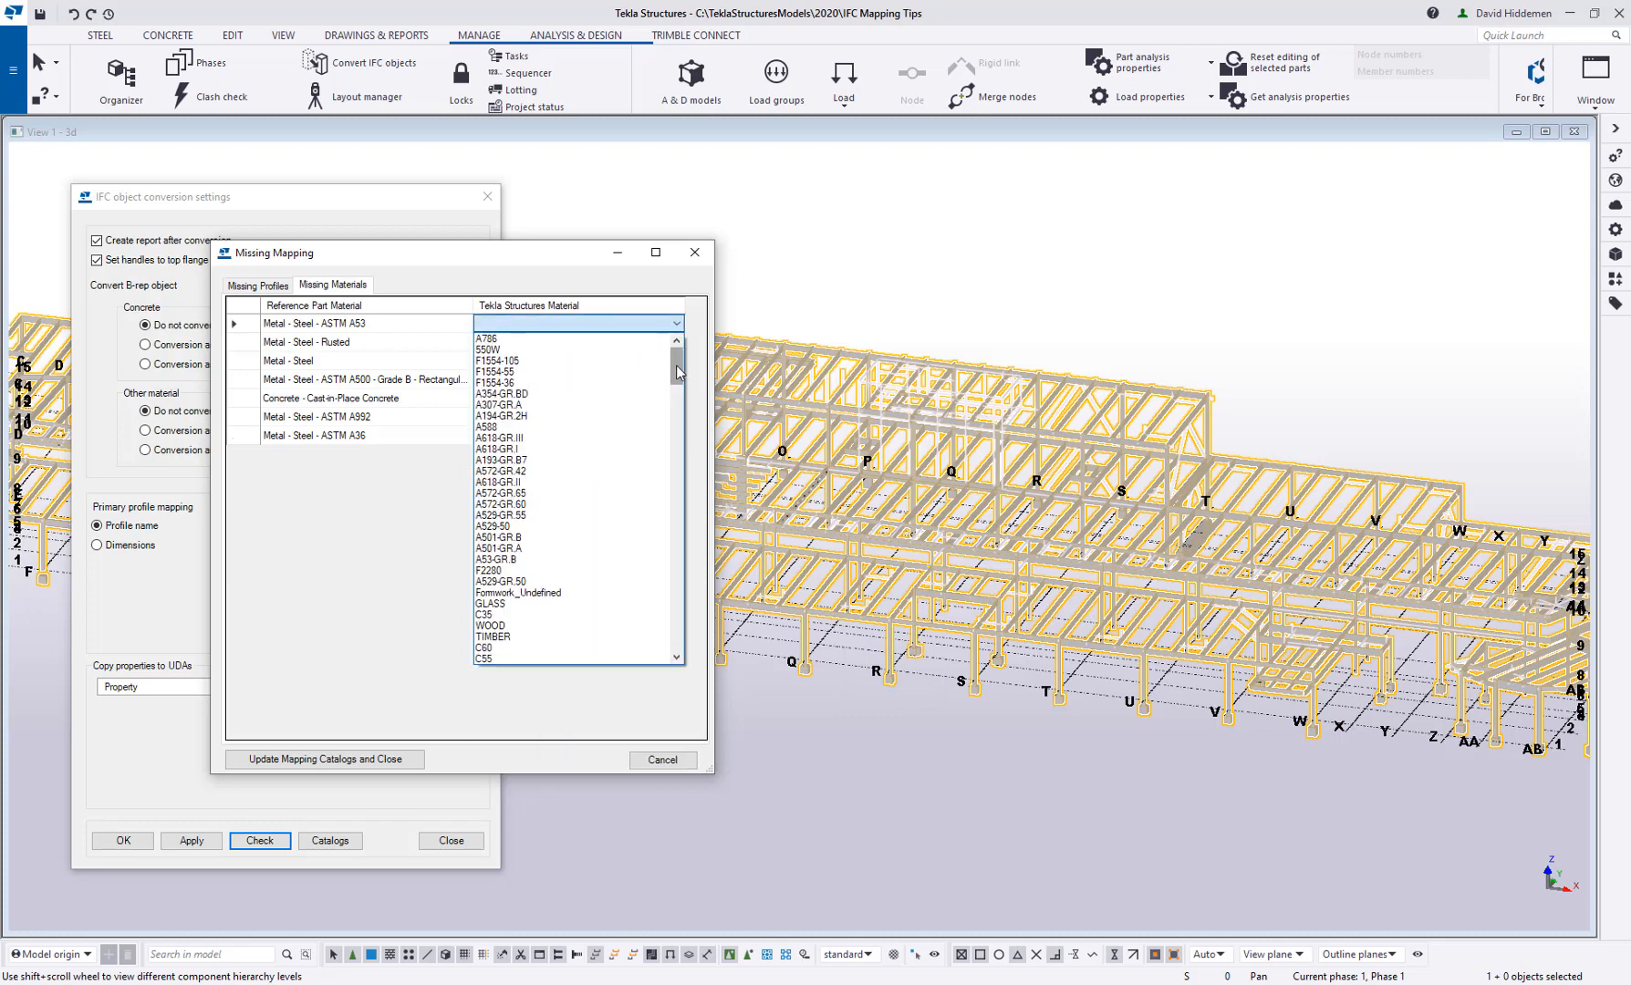
pyautogui.scroll(-10, 666, 630)
pyautogui.moveTo(677, 638); pyautogui.dragTo(675, 529)
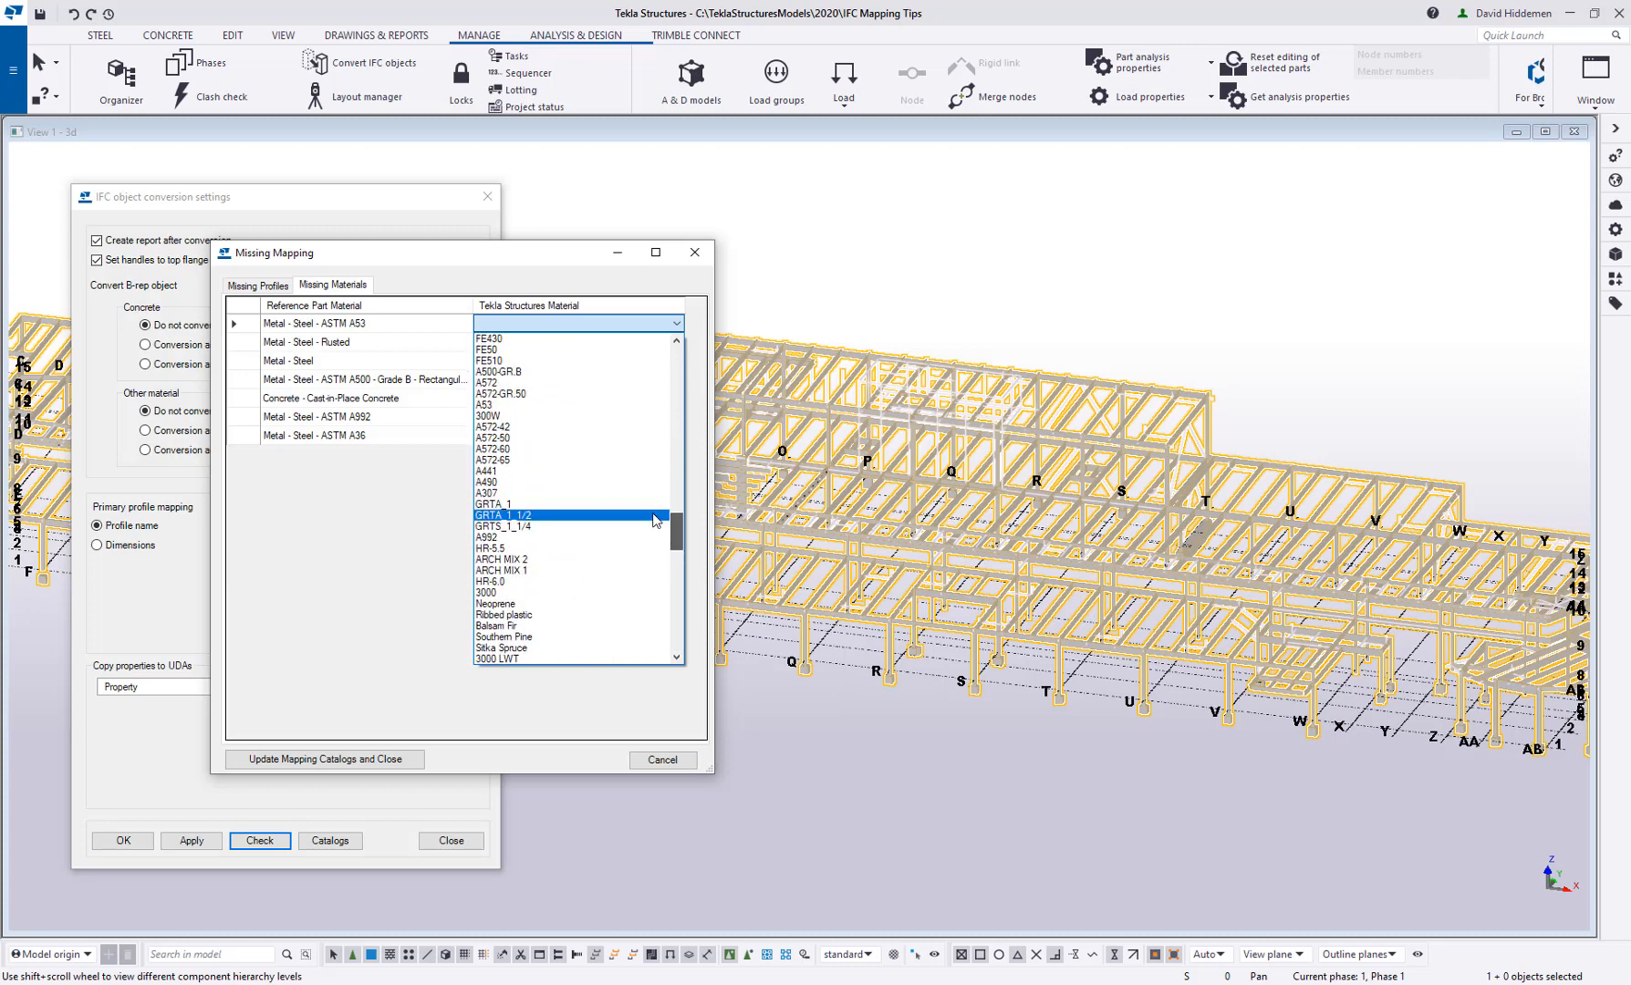
pyautogui.click(598, 405)
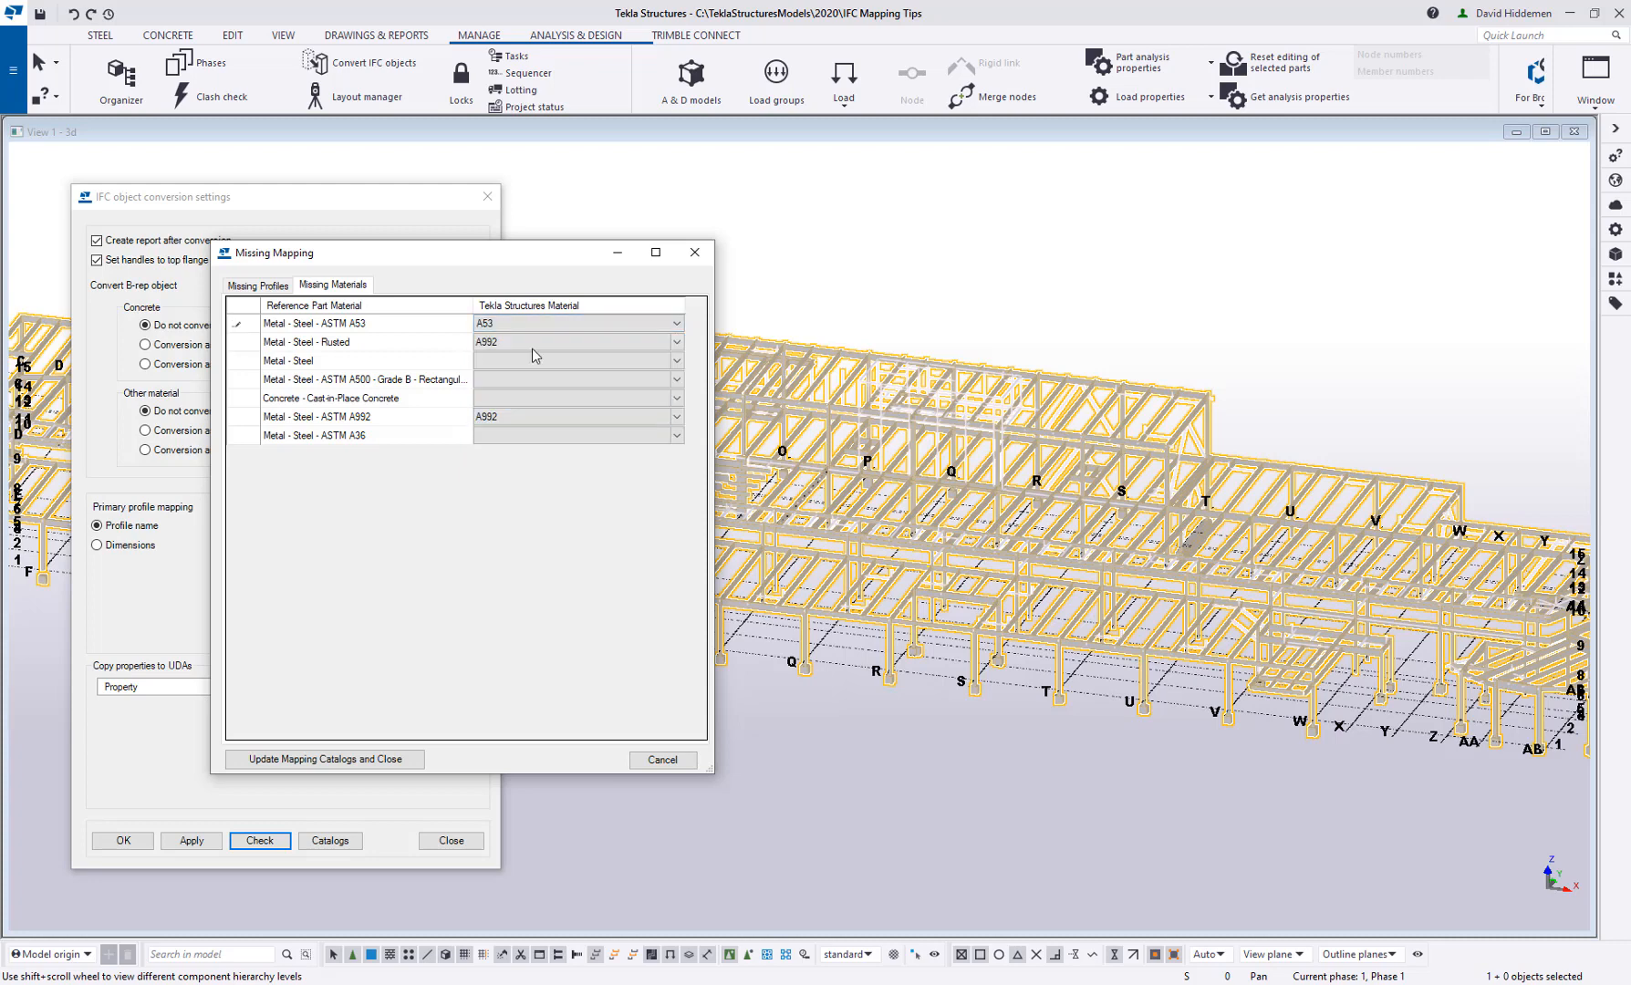
# Map the reference material Metal - Steel - ASTM A36 to the Tekla Structures material A36
pyautogui.click(566, 436)
pyautogui.click(565, 435)
pyautogui.moveTo(677, 482); pyautogui.dragTo(657, 619)
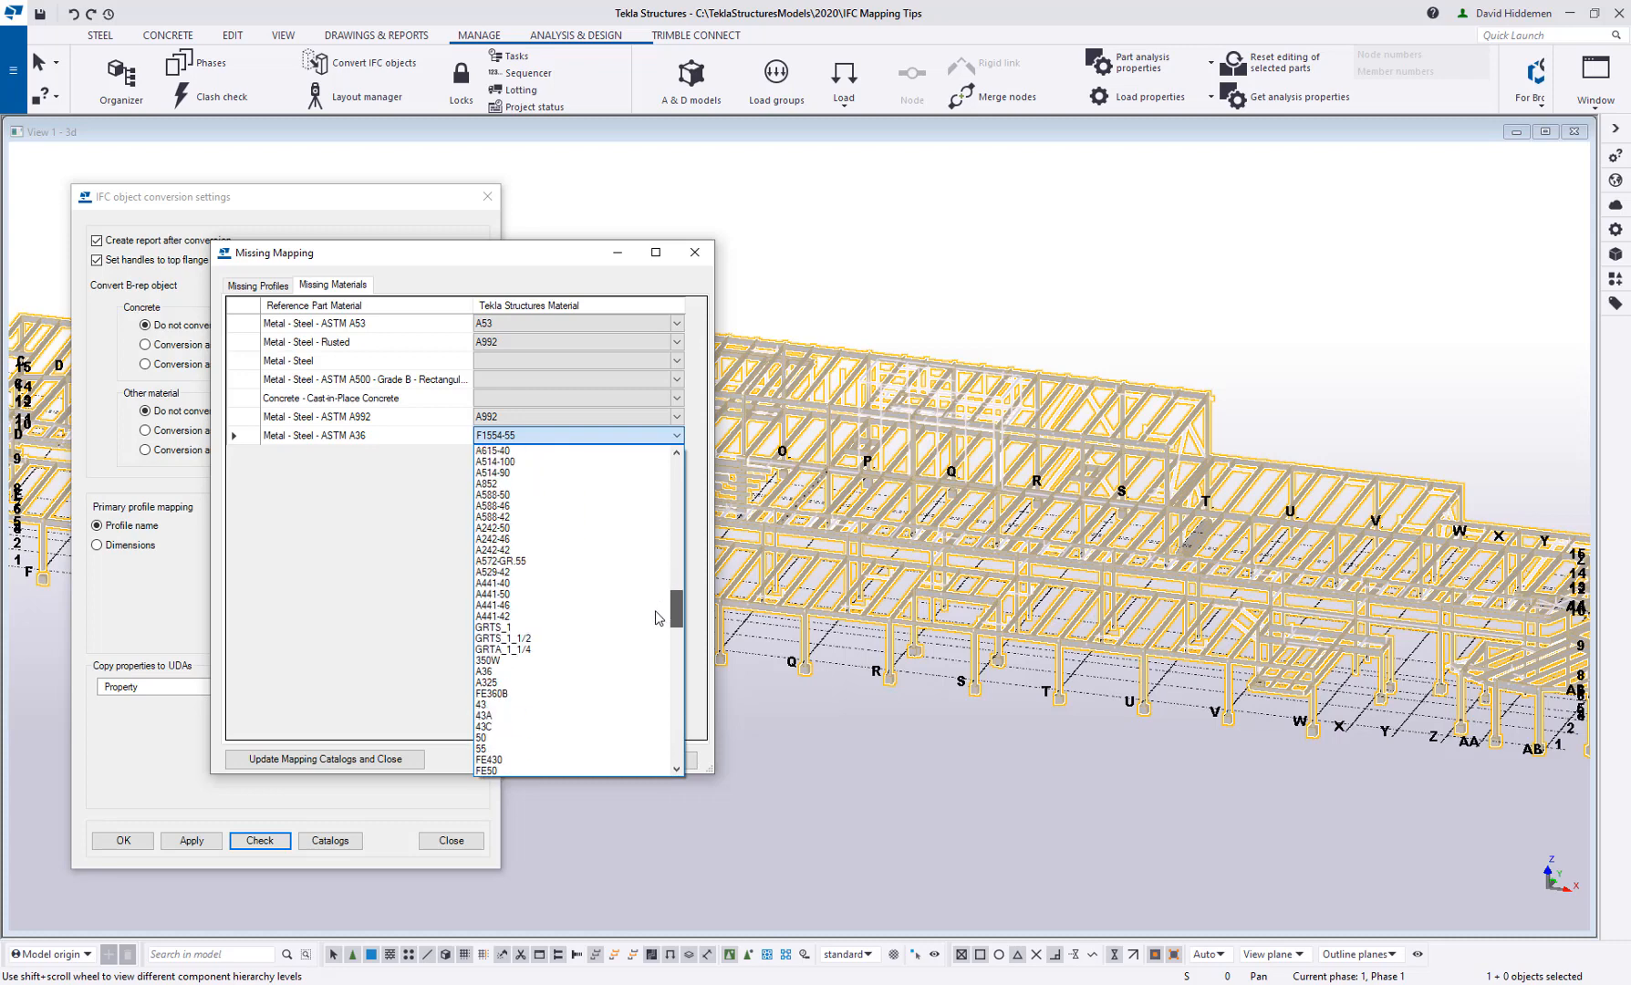
pyautogui.click(511, 672)
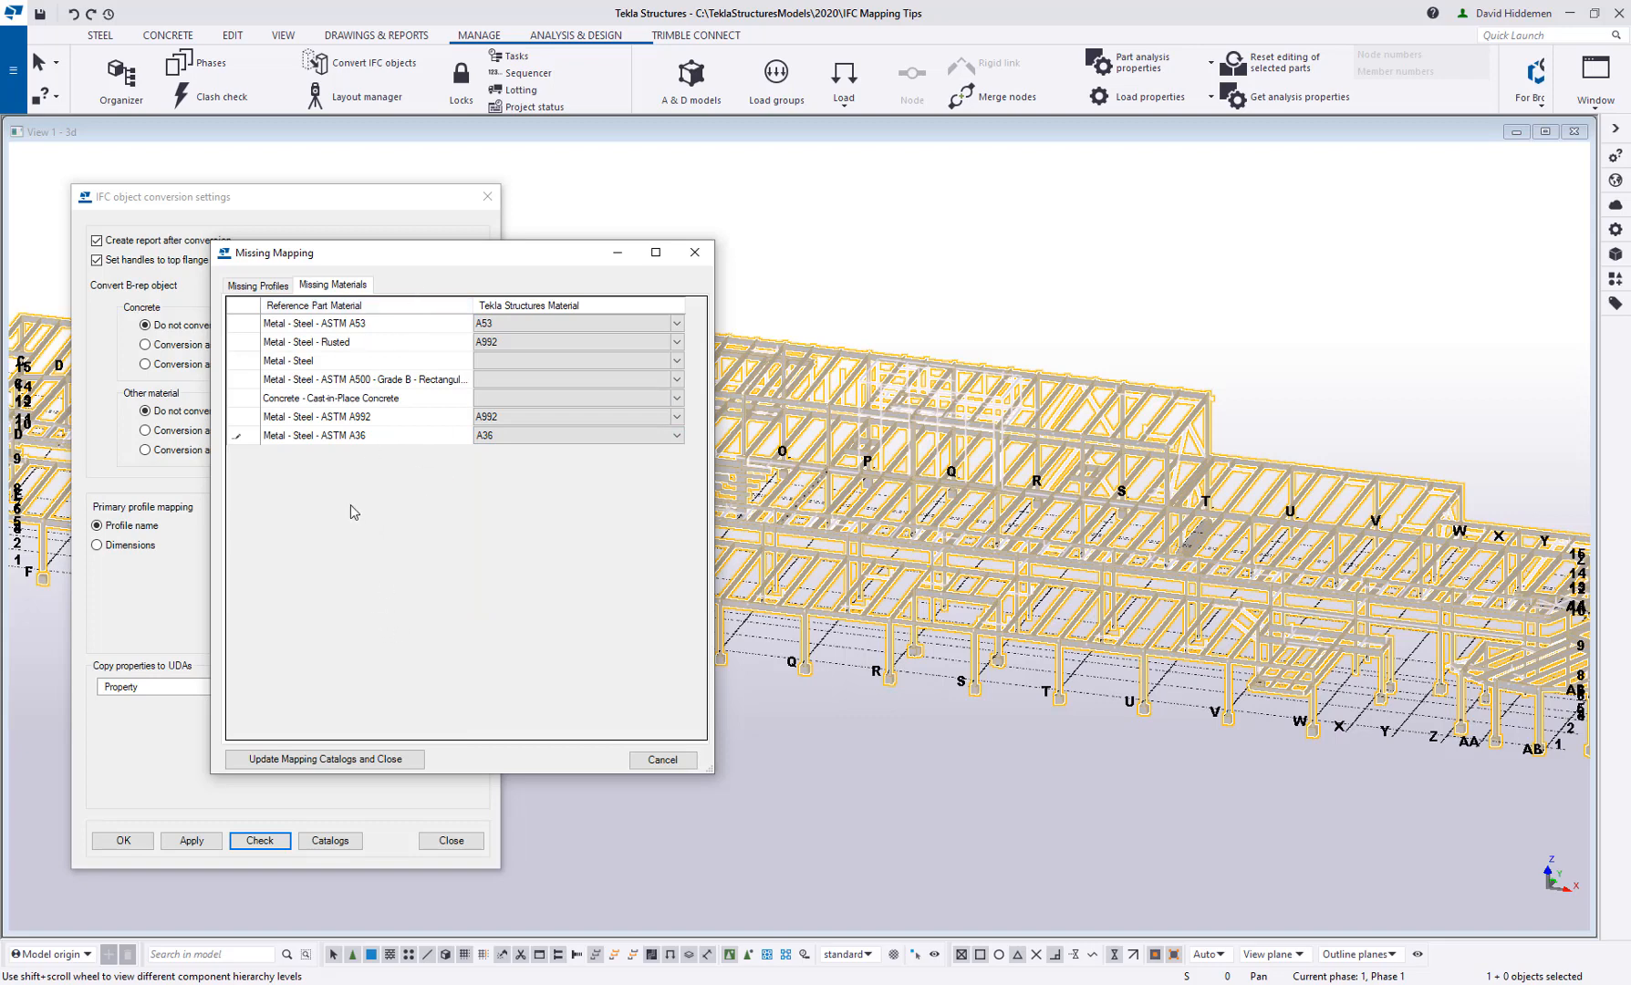
# Update the mapping catalogs with the chosen materials and accept the IFC object conversion settings, moving the catalog materials file out of view
pyautogui.click(336, 762)
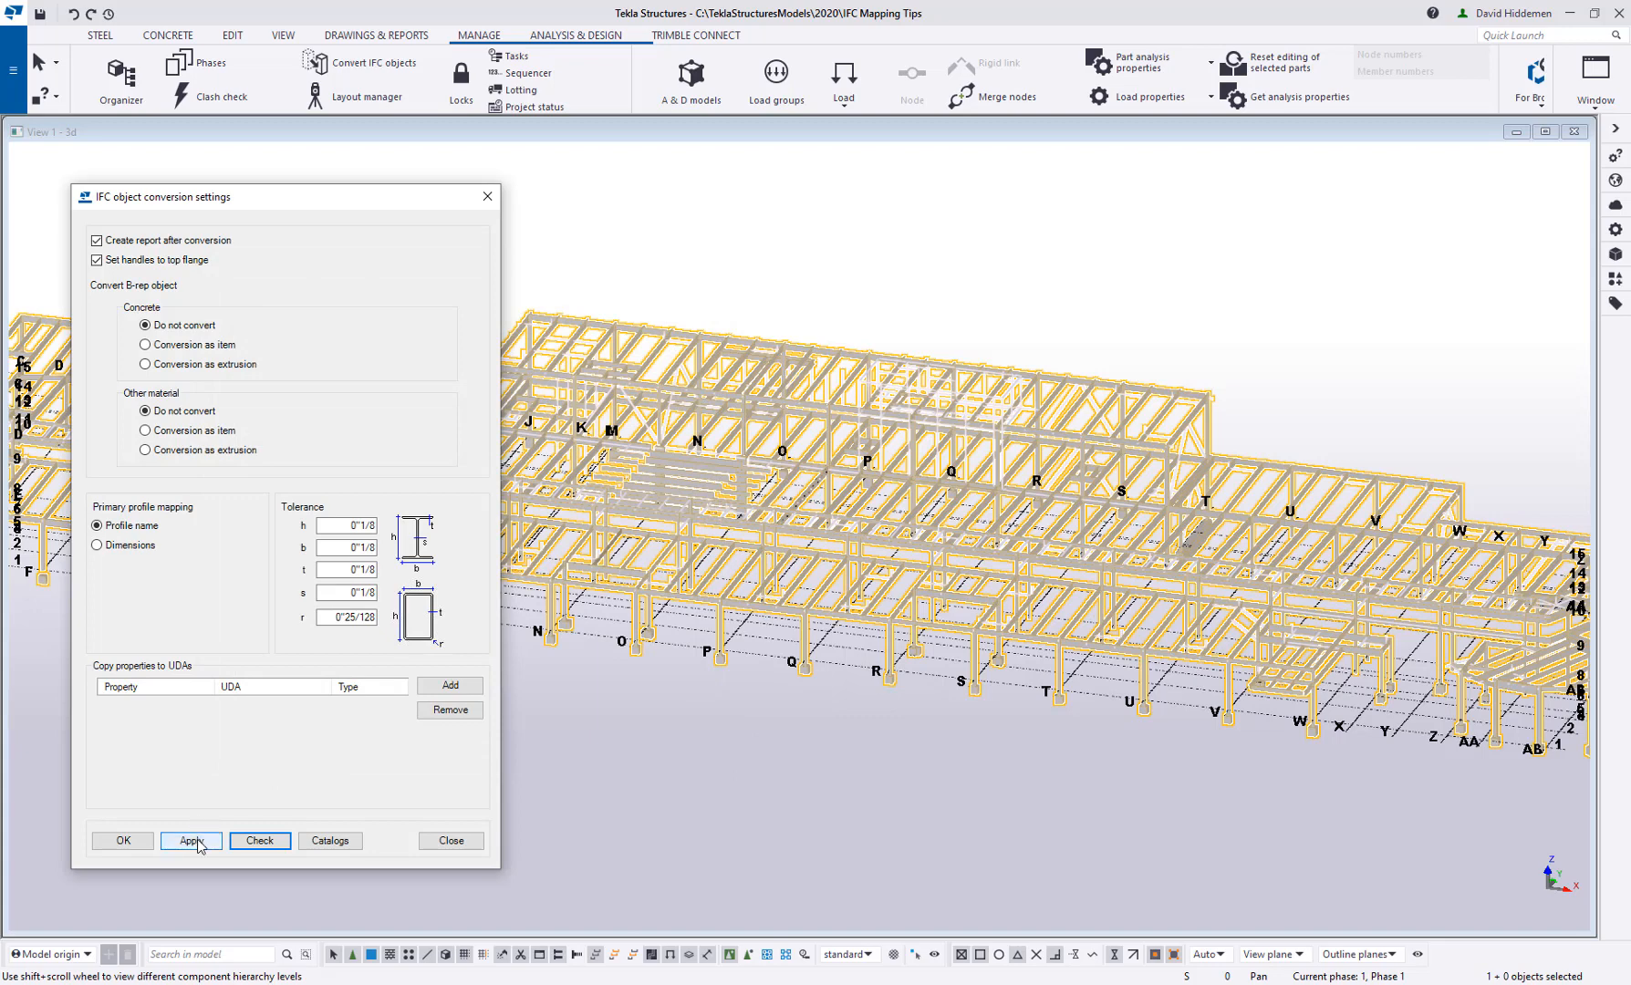
pyautogui.click(126, 841)
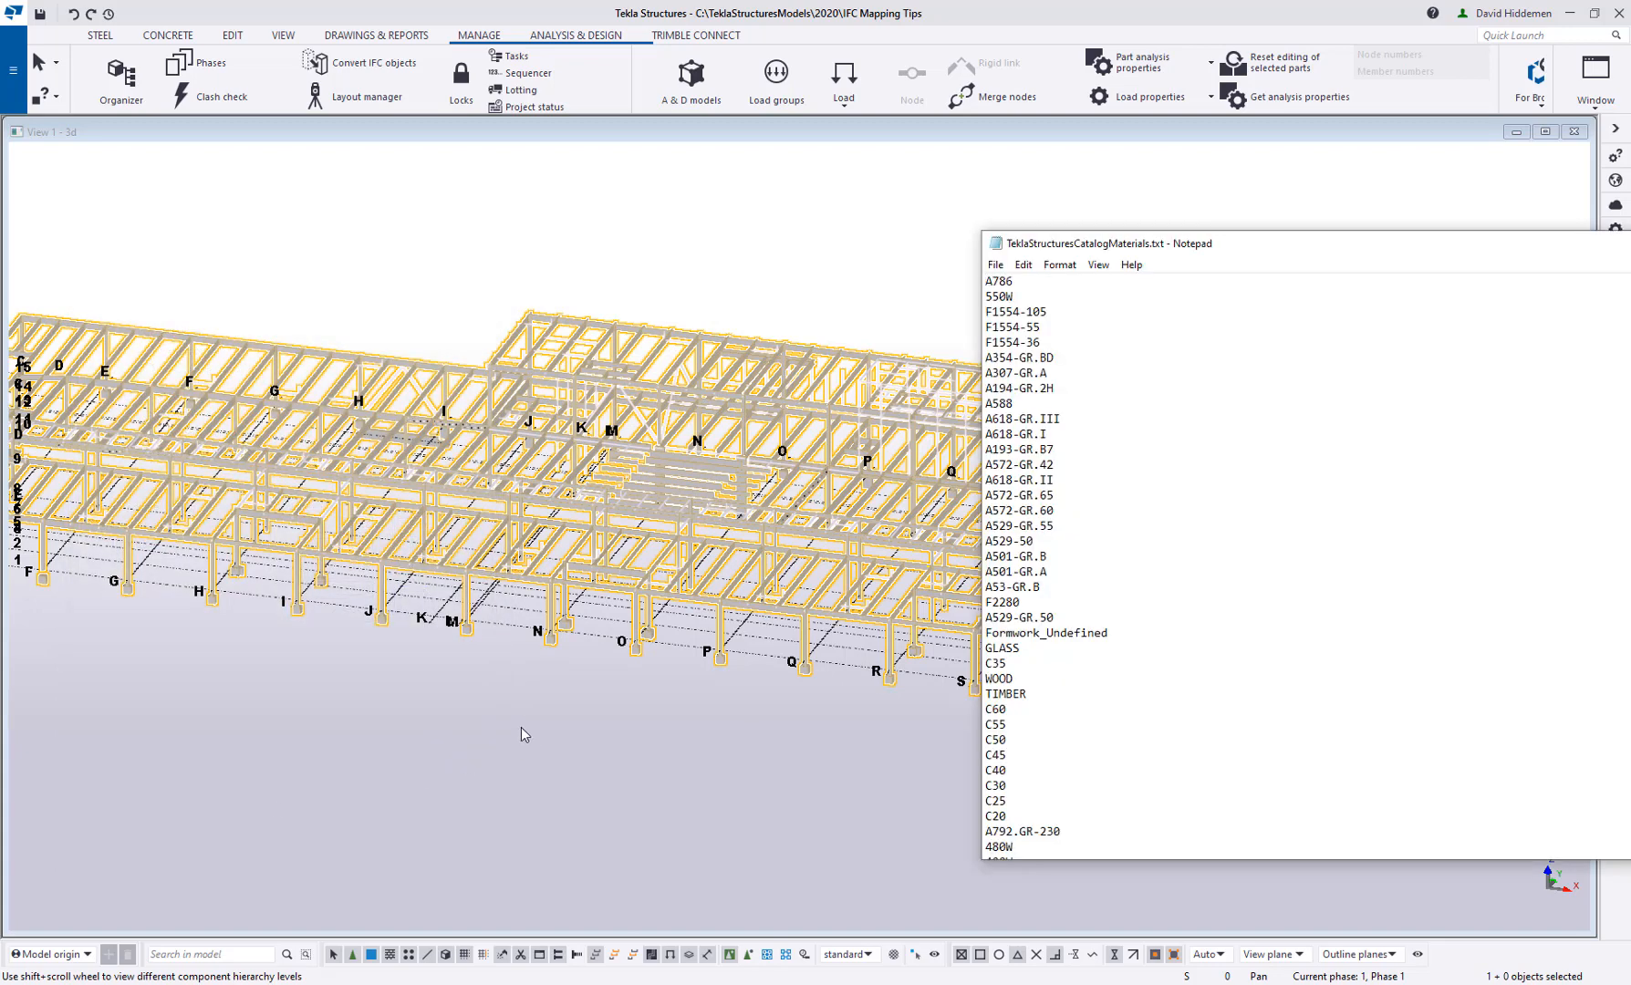
pyautogui.moveTo(1193, 244); pyautogui.dragTo(1630, 301)
pyautogui.click(463, 724)
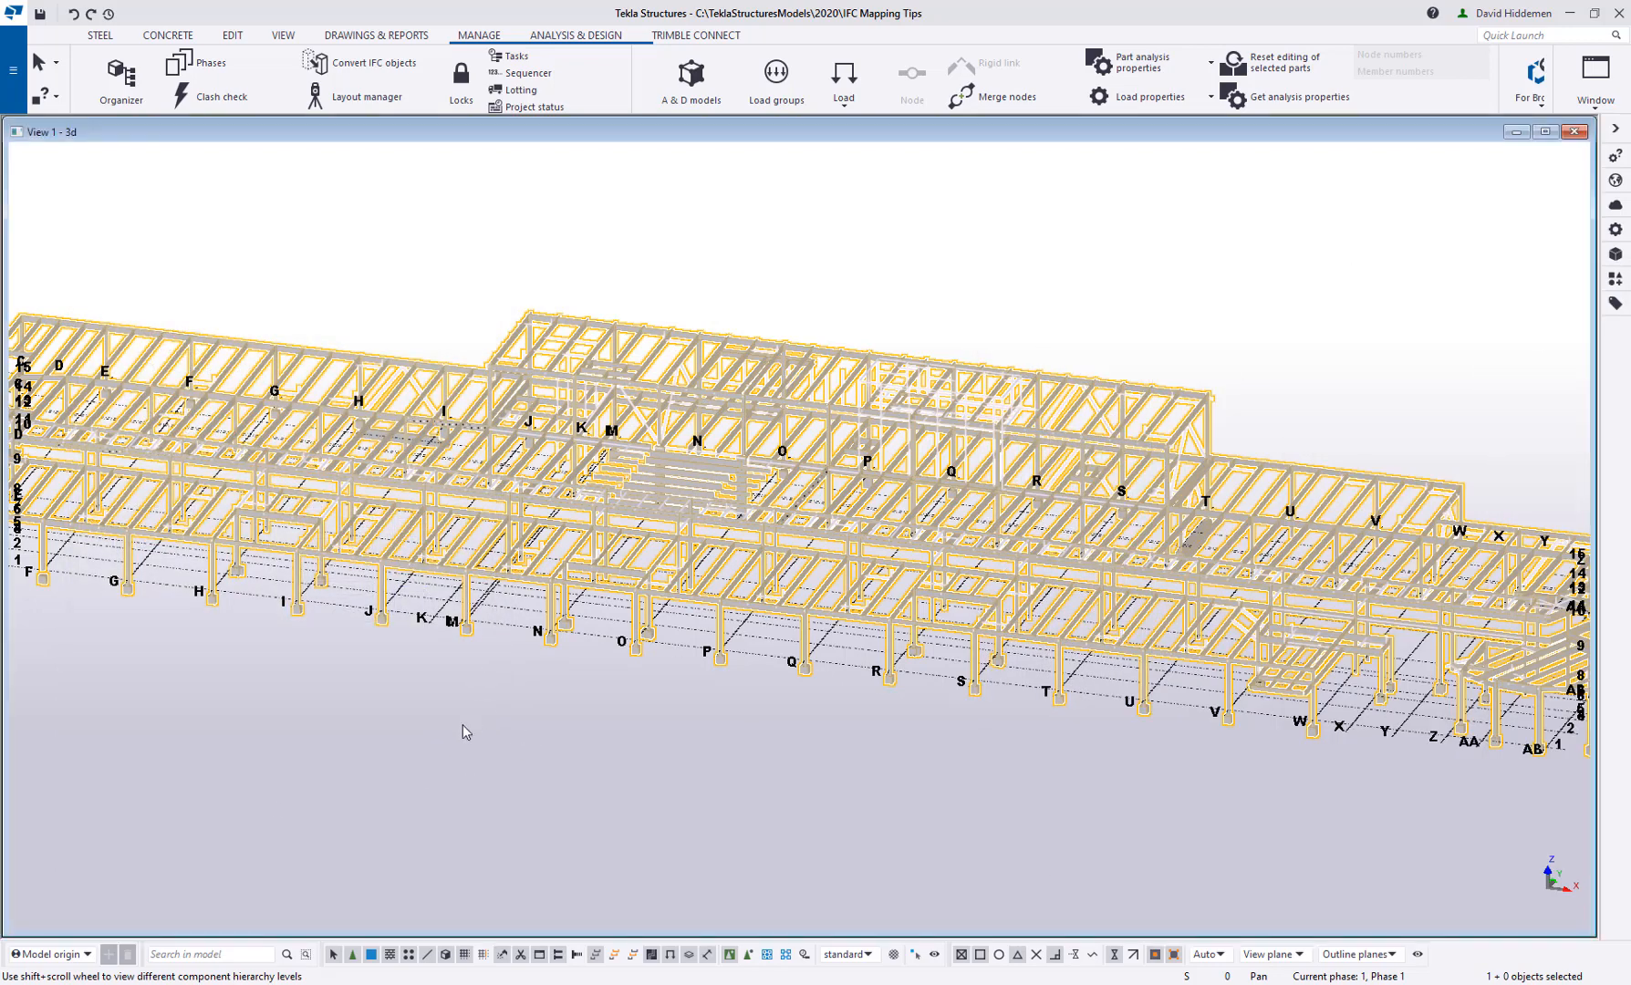
# Convert the girder along grid 9 between grids I and J and its three framing beams from IFC objects to native parts
pyautogui.scroll(6, 724, 524)
pyautogui.scroll(3, 783, 552)
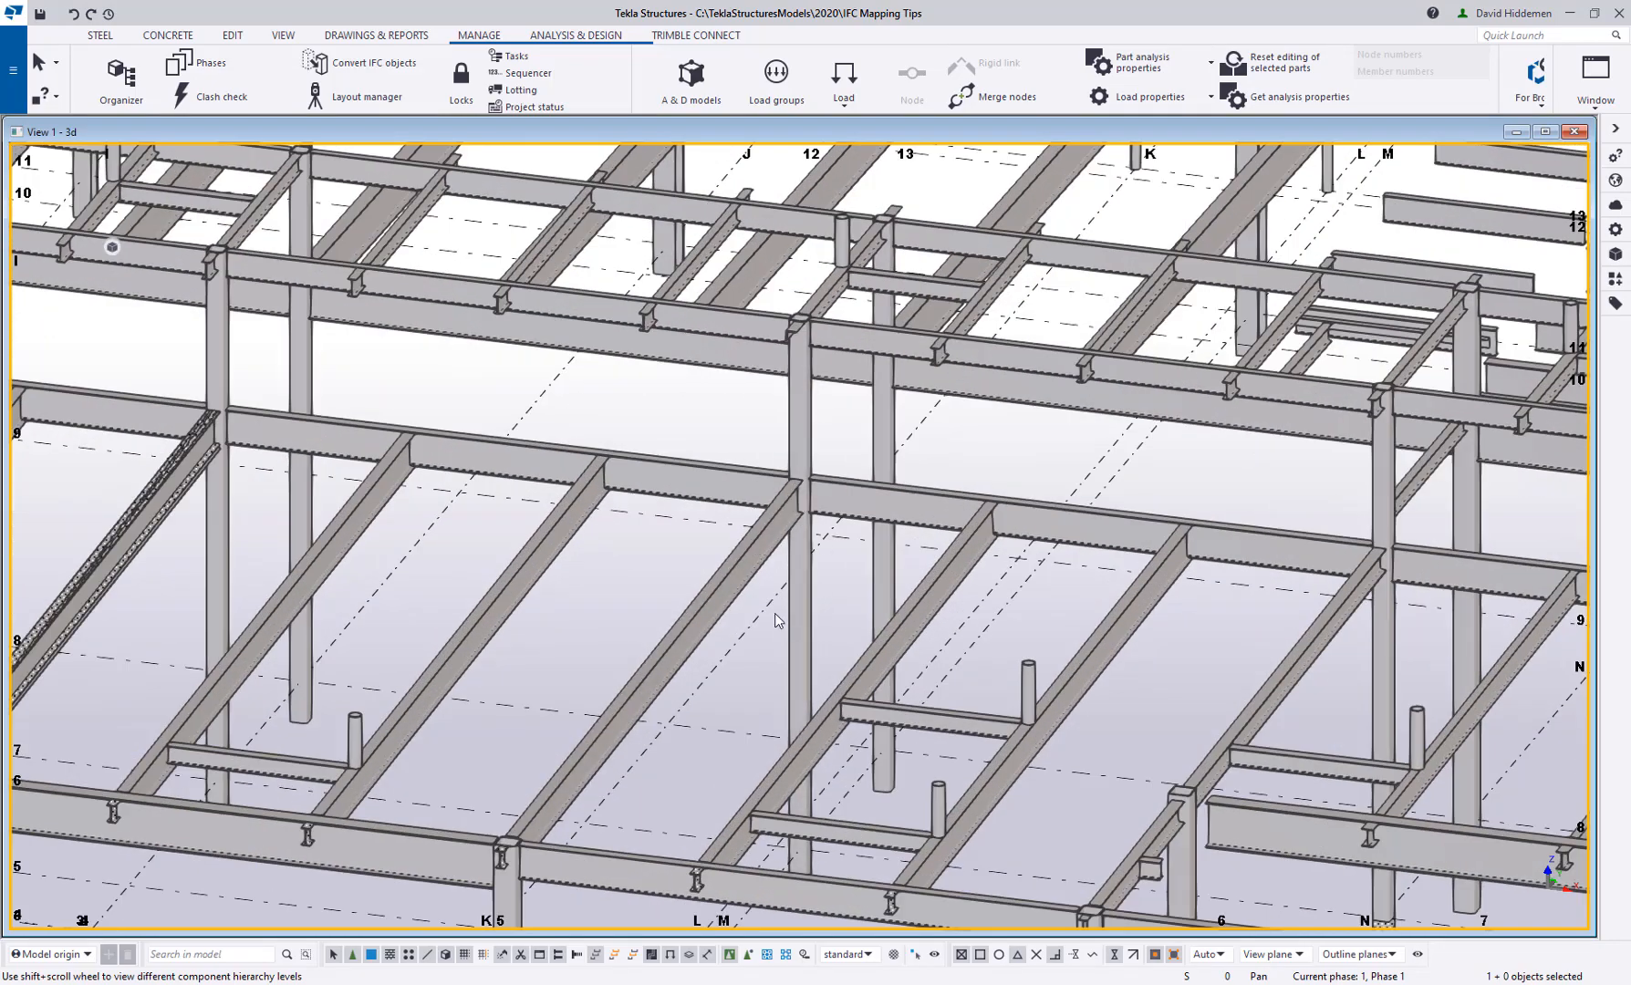
pyautogui.moveTo(748, 629); pyautogui.dragTo(348, 406)
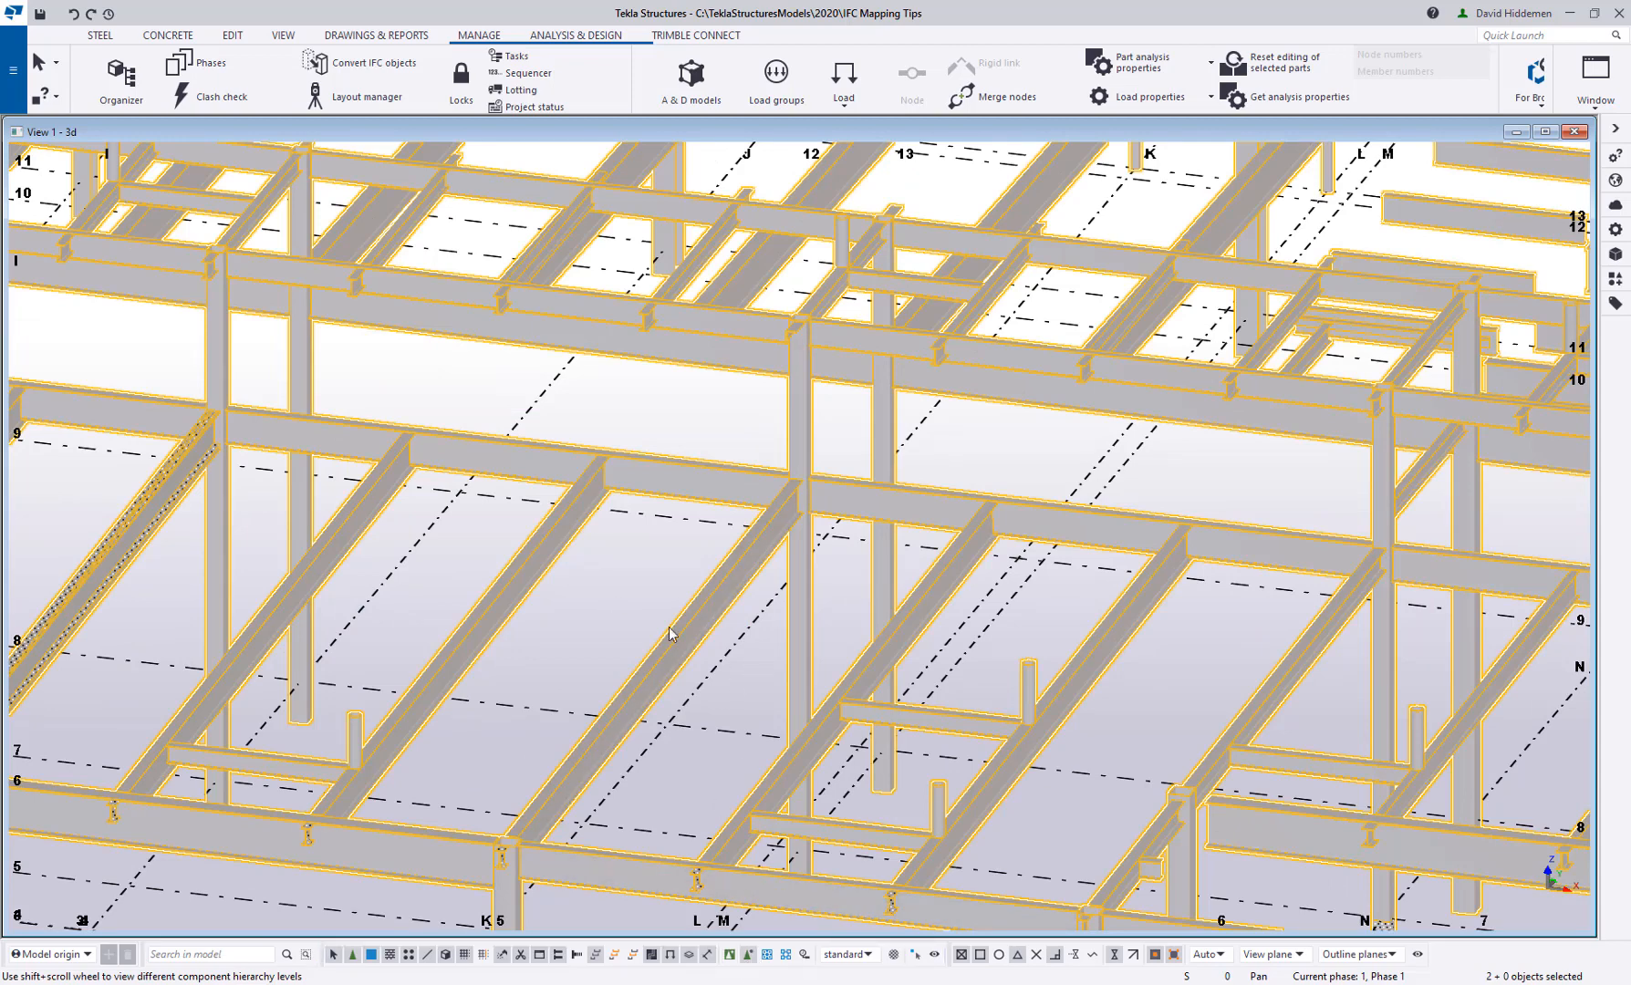
pyautogui.moveTo(751, 661); pyautogui.dragTo(347, 416)
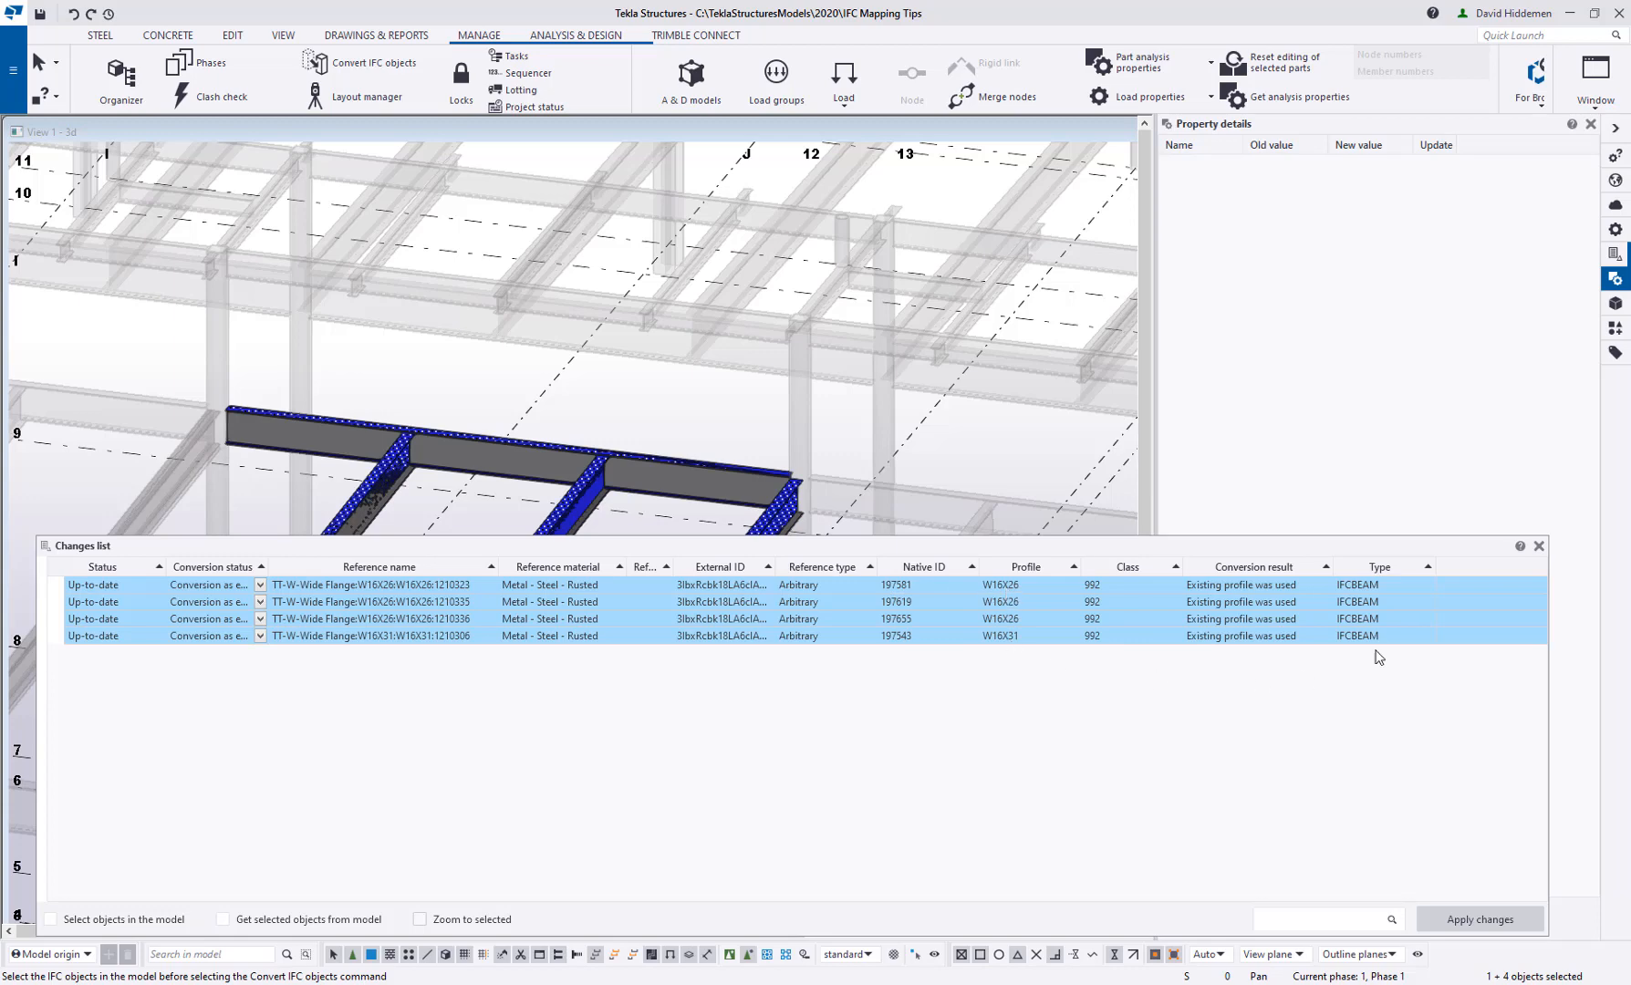
# Dismiss the conversion changes, hide the Sample reference model and check the middle converted beam's profile and material
pyautogui.click(1540, 547)
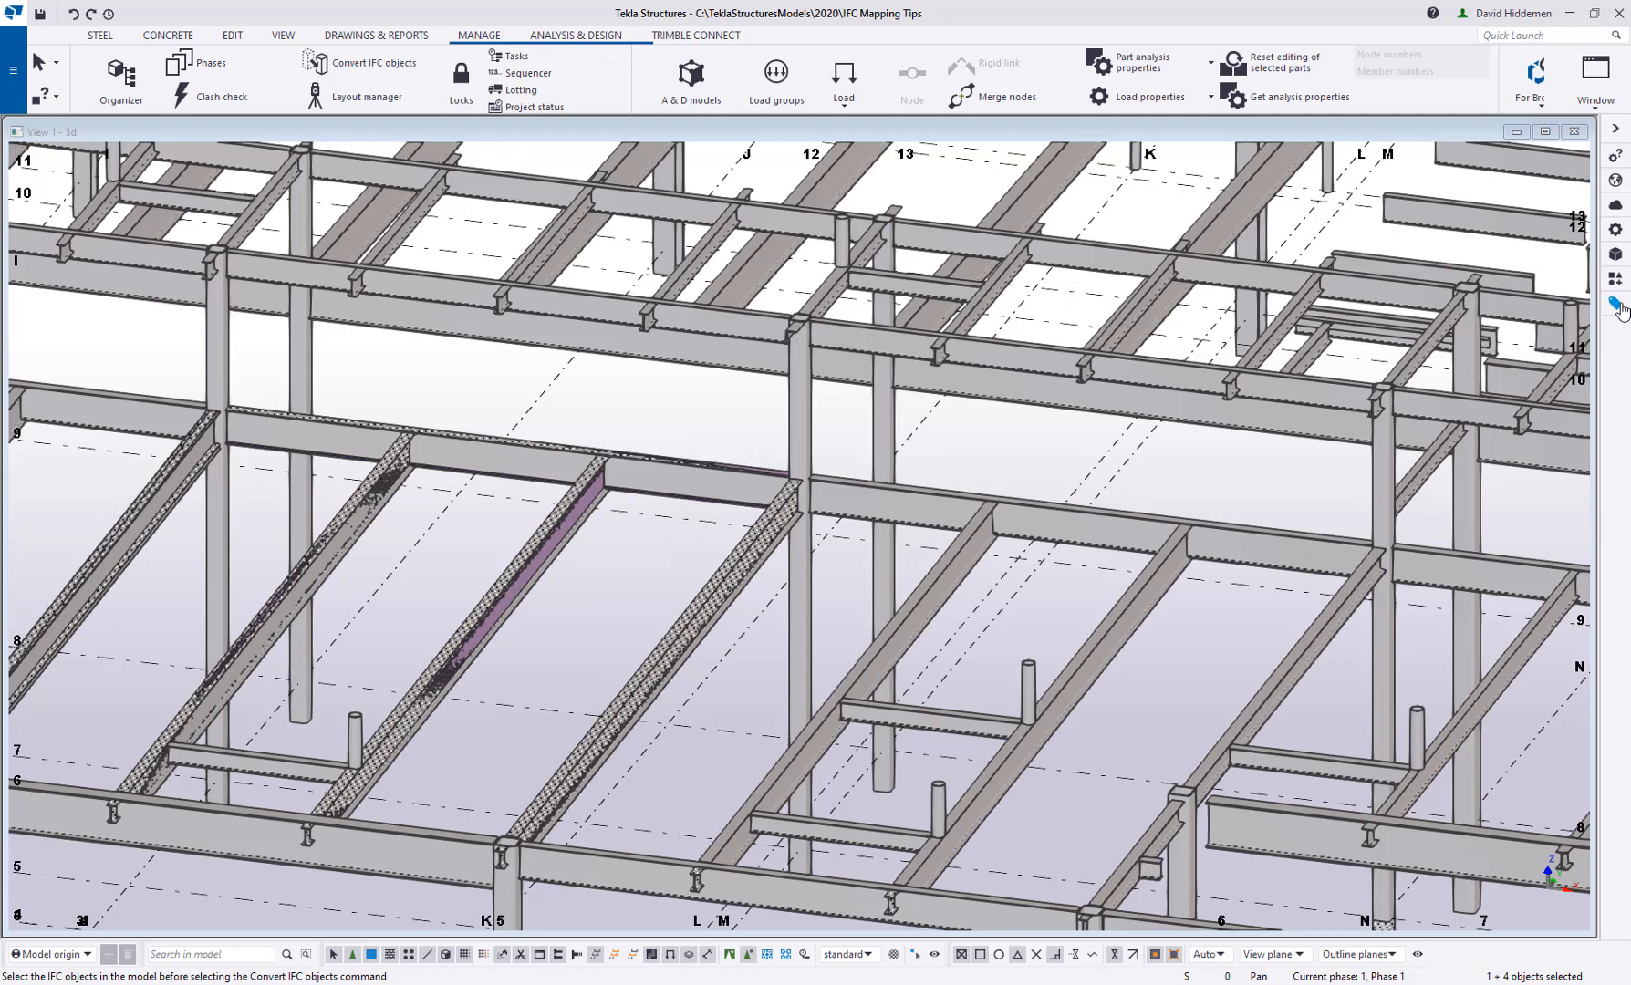
pyautogui.click(1615, 254)
pyautogui.click(1209, 240)
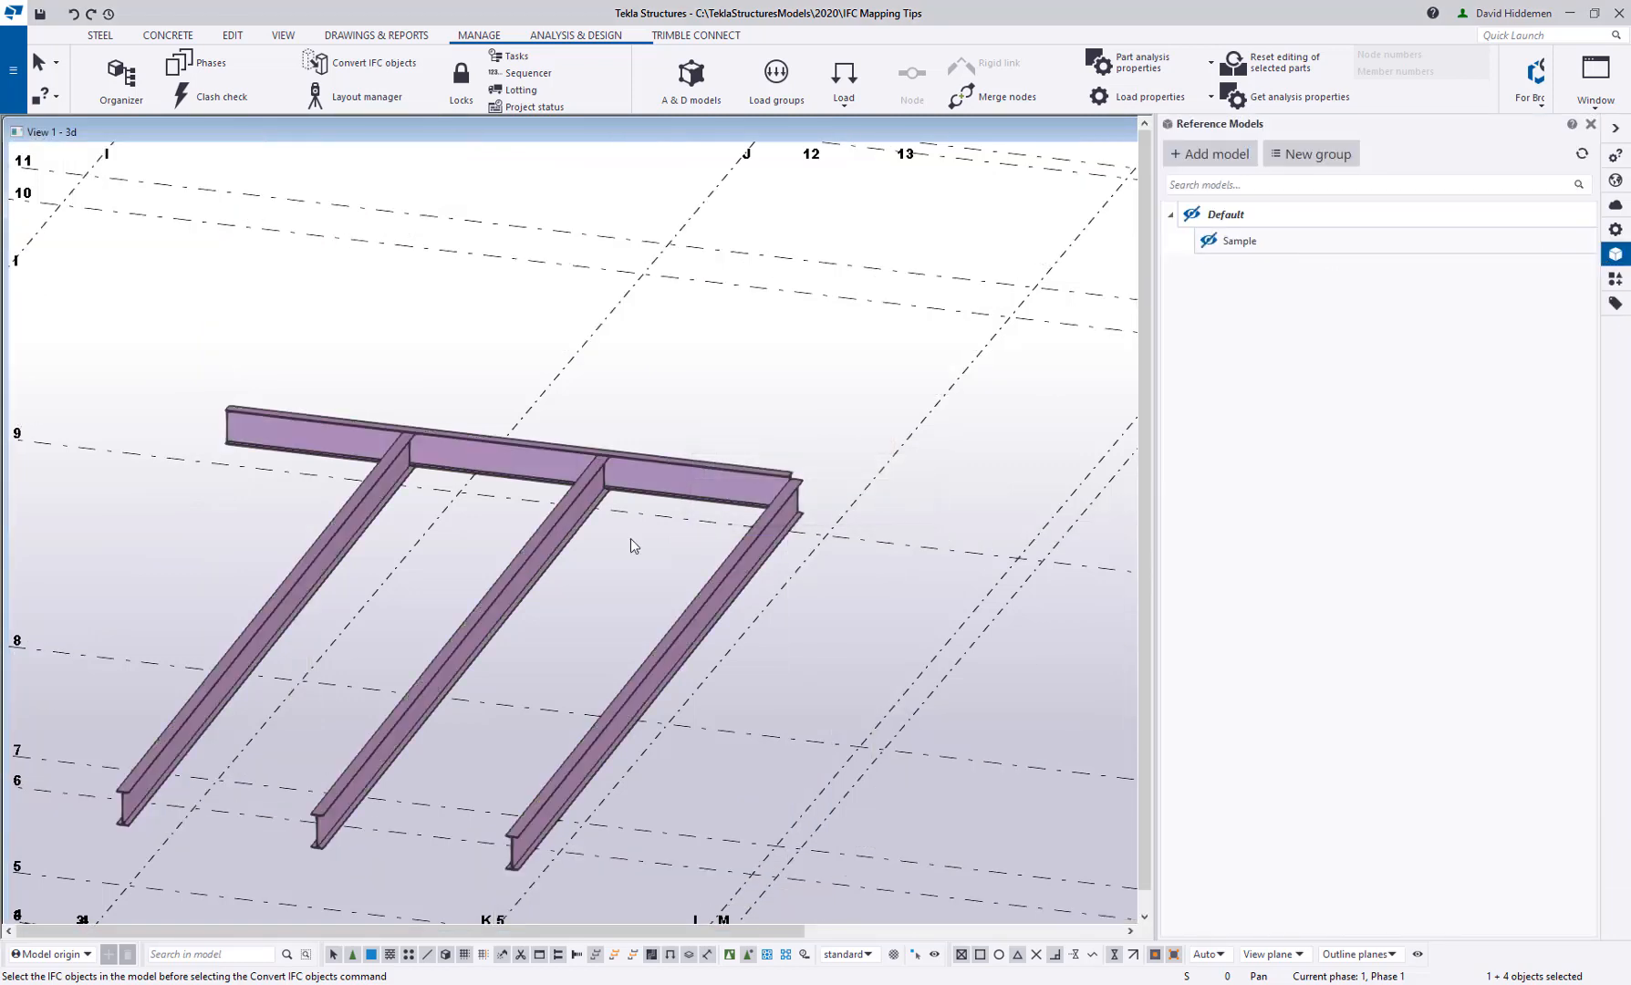
pyautogui.click(555, 564)
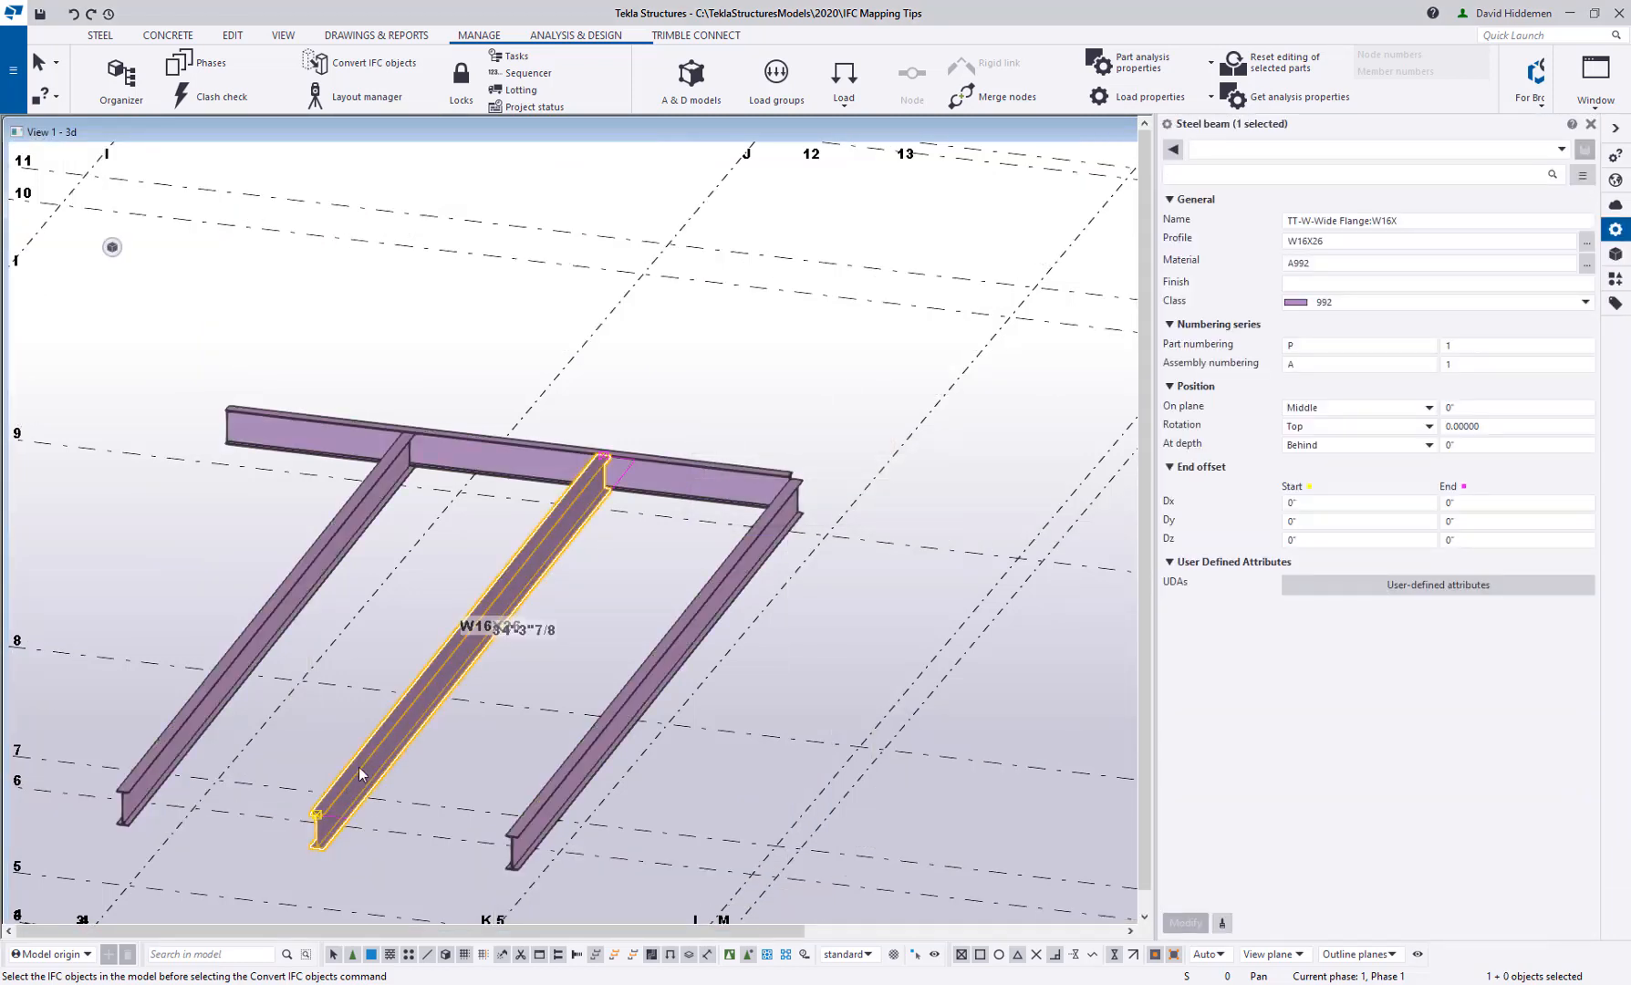
pyautogui.moveTo(1350, 242); pyautogui.dragTo(1259, 267)
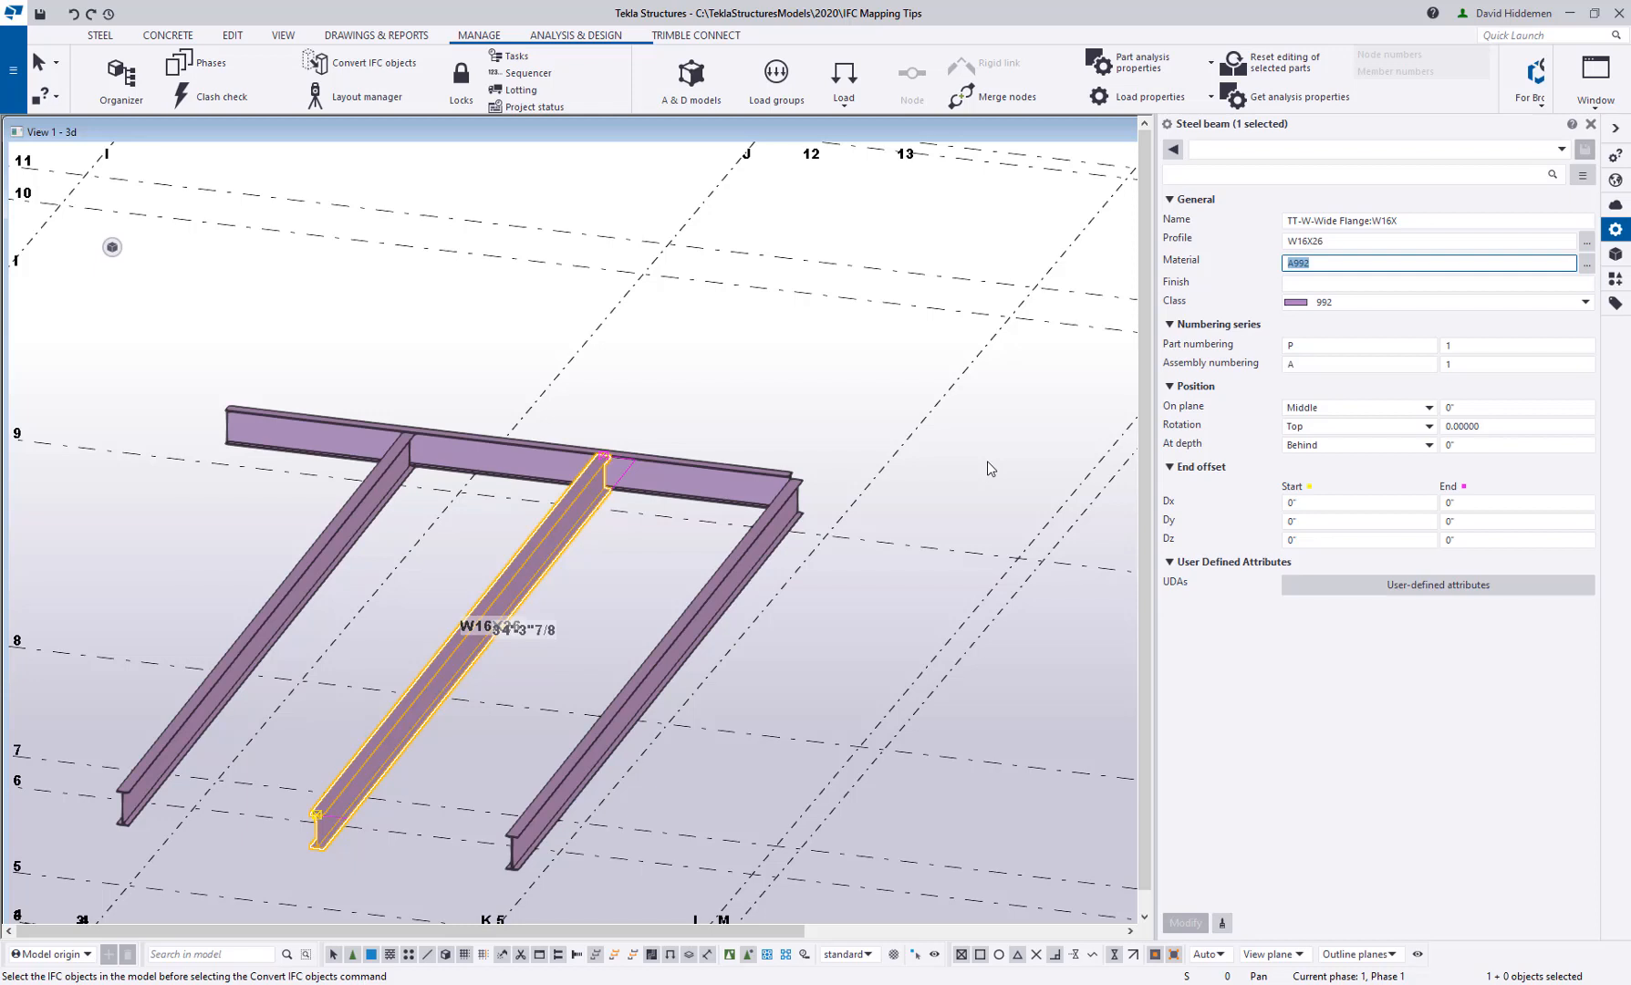
# Check the profile and material of the converted girder and its three framing beams, and clear the selection
pyautogui.click(727, 481)
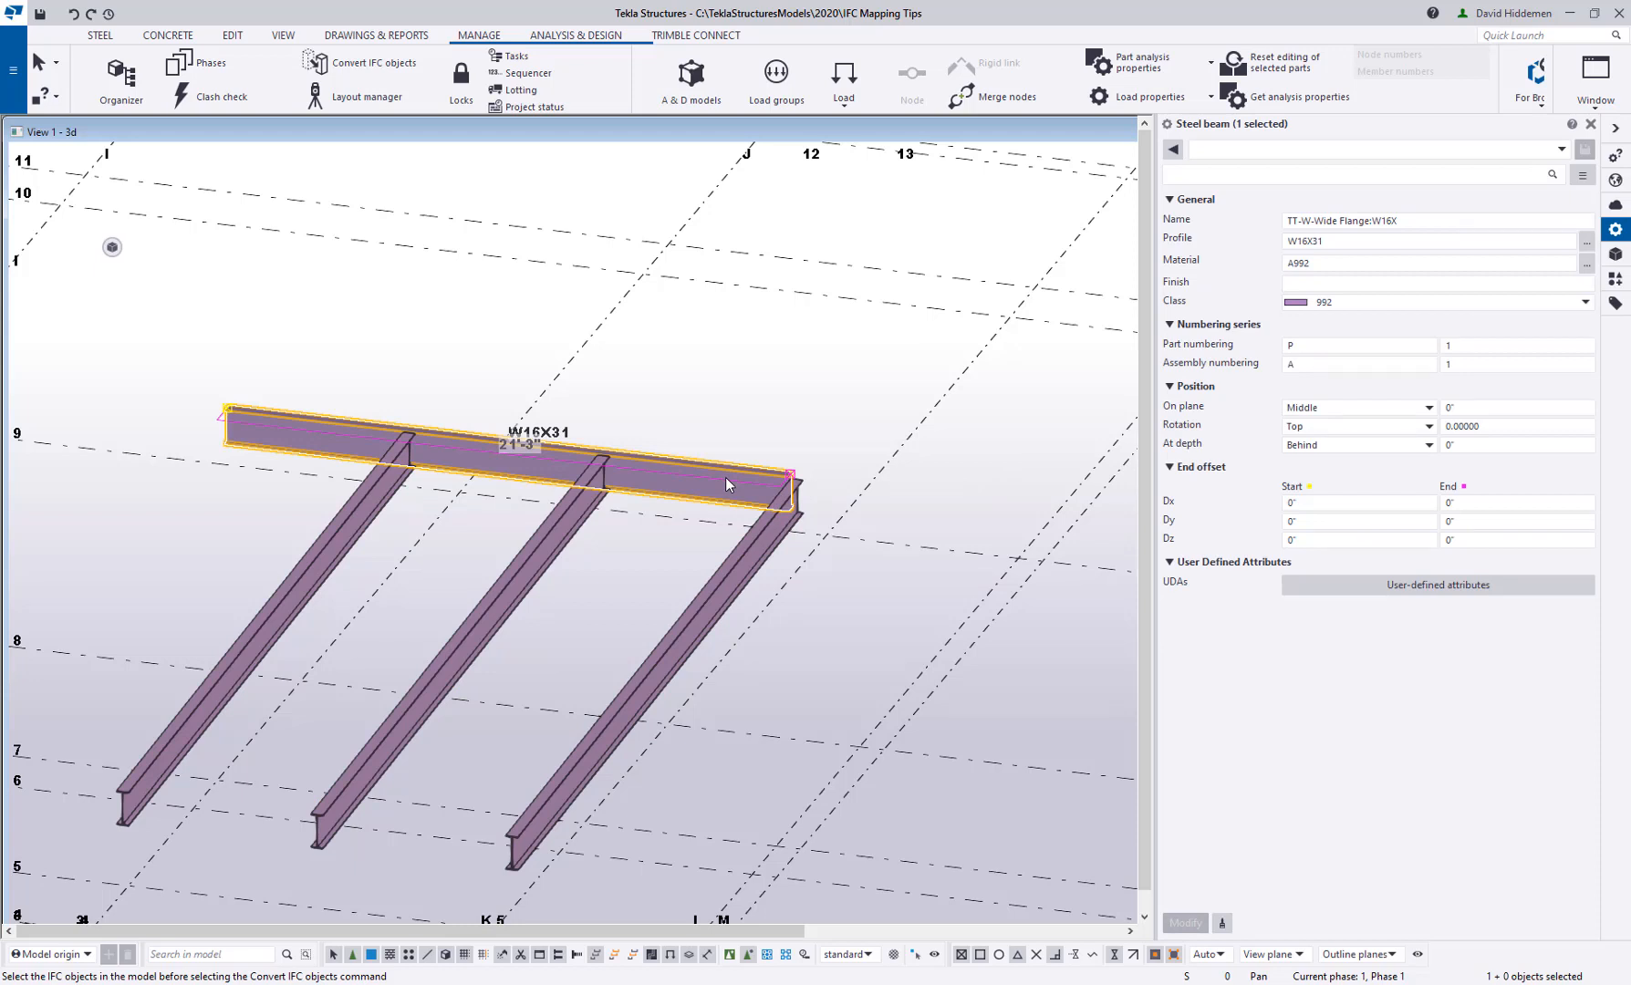
pyautogui.click(716, 599)
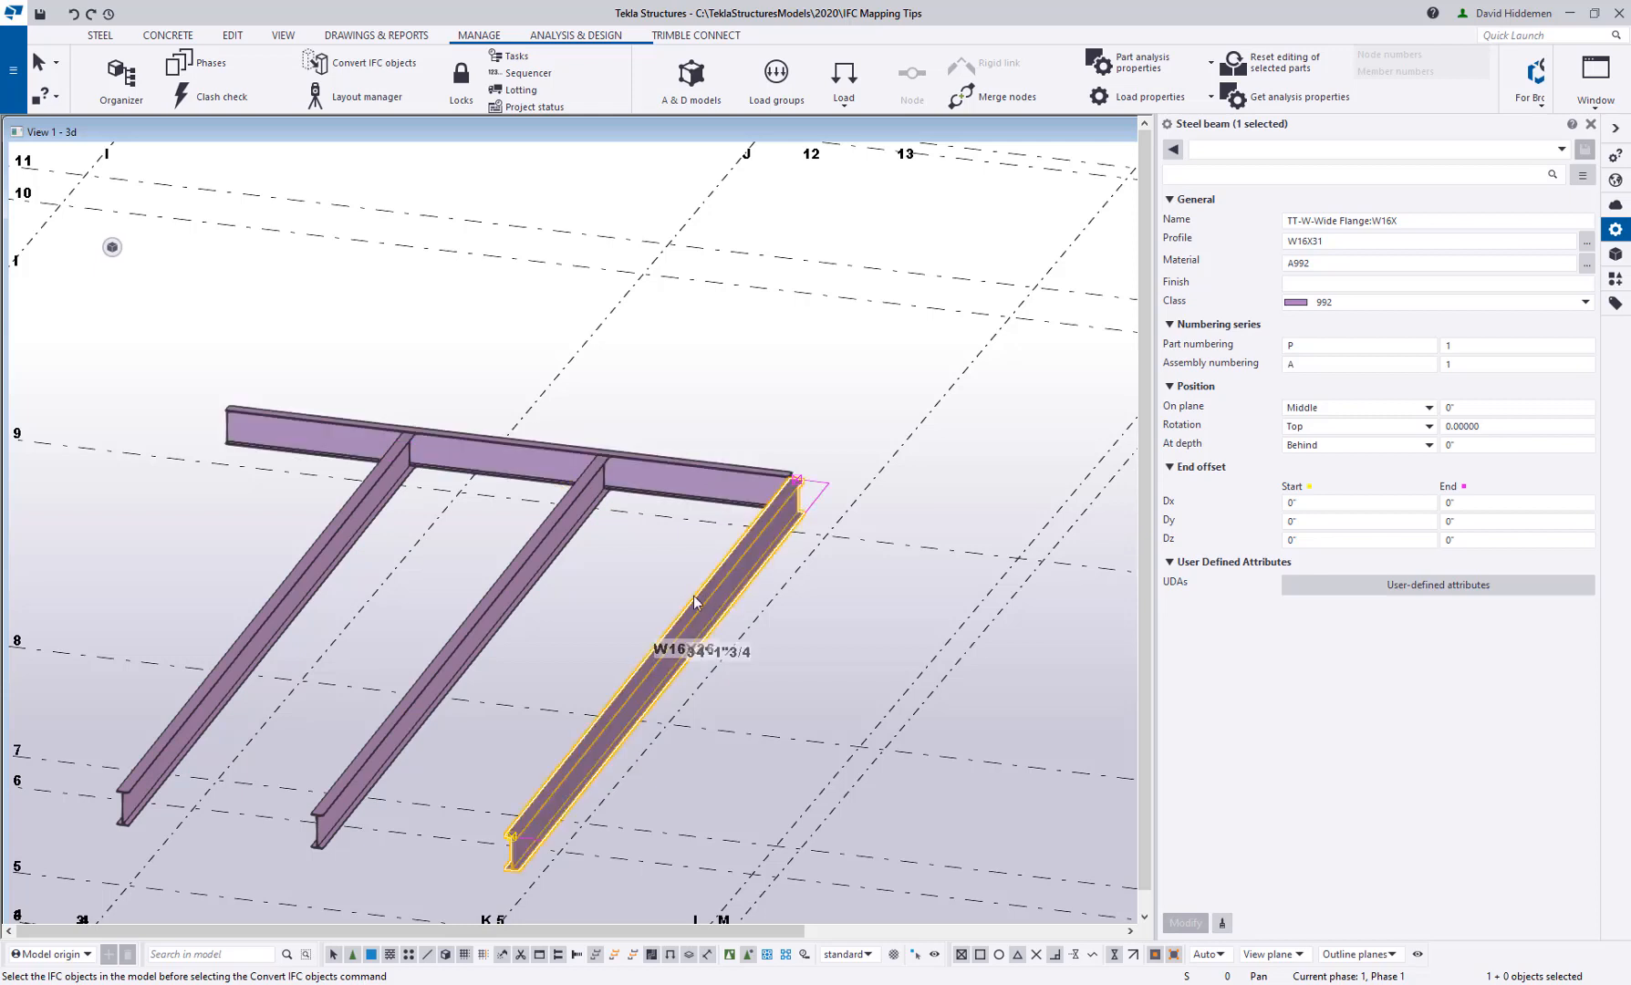
pyautogui.click(468, 661)
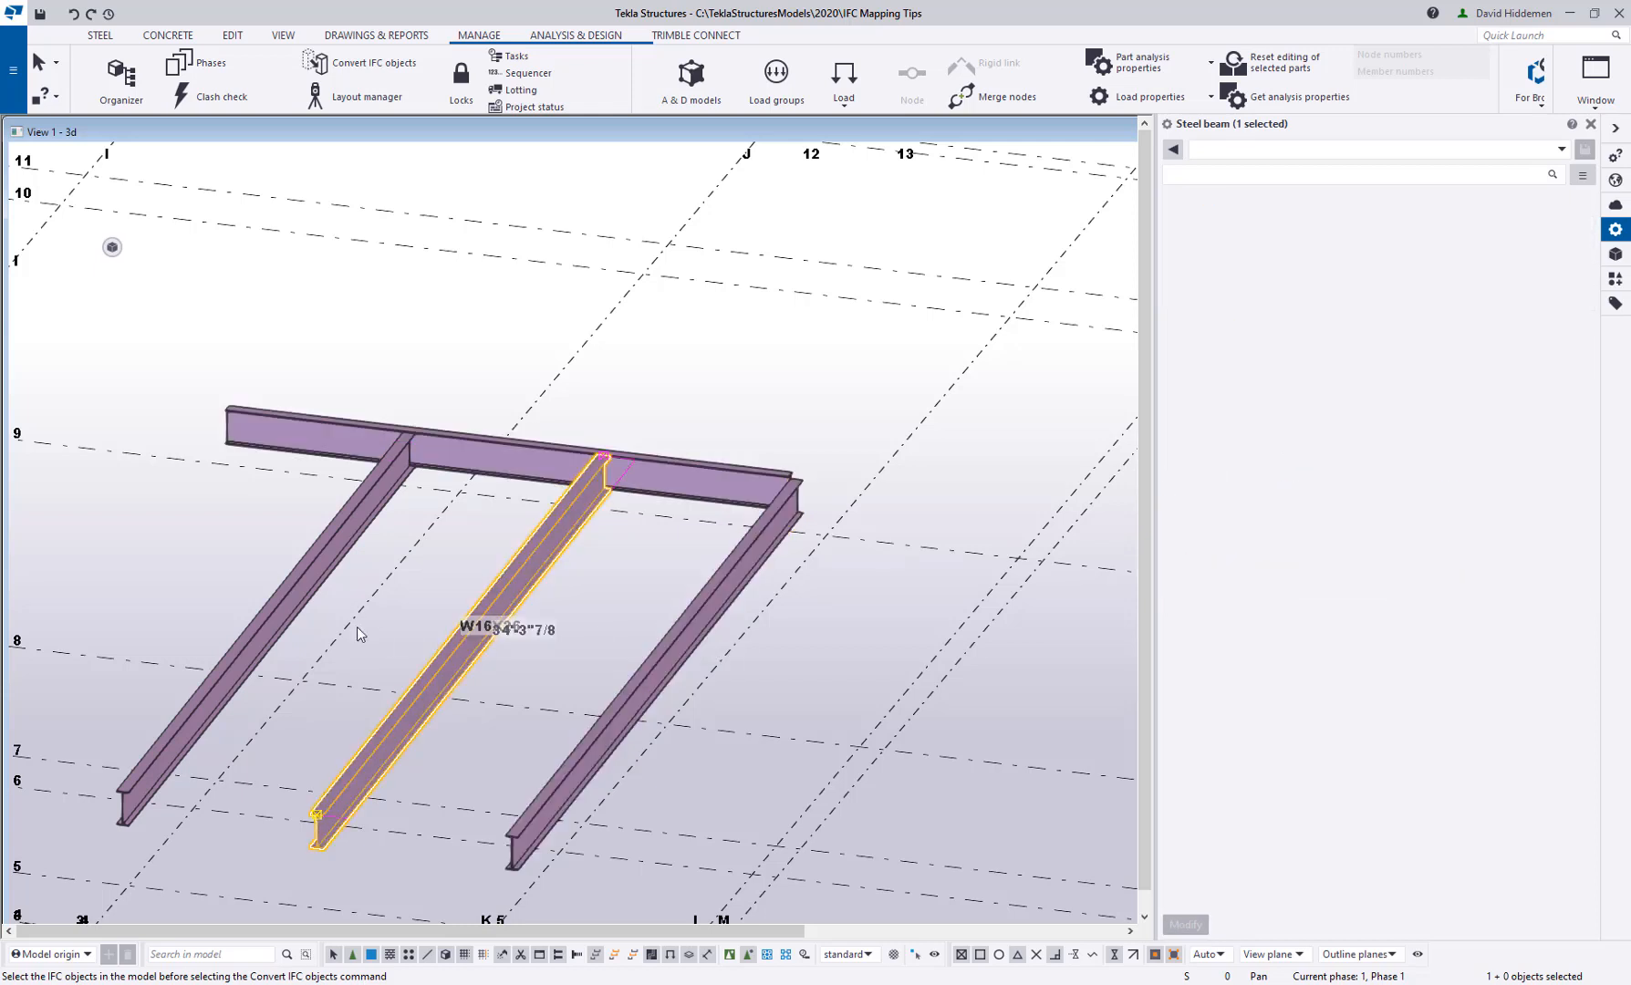
pyautogui.click(300, 585)
pyautogui.click(702, 420)
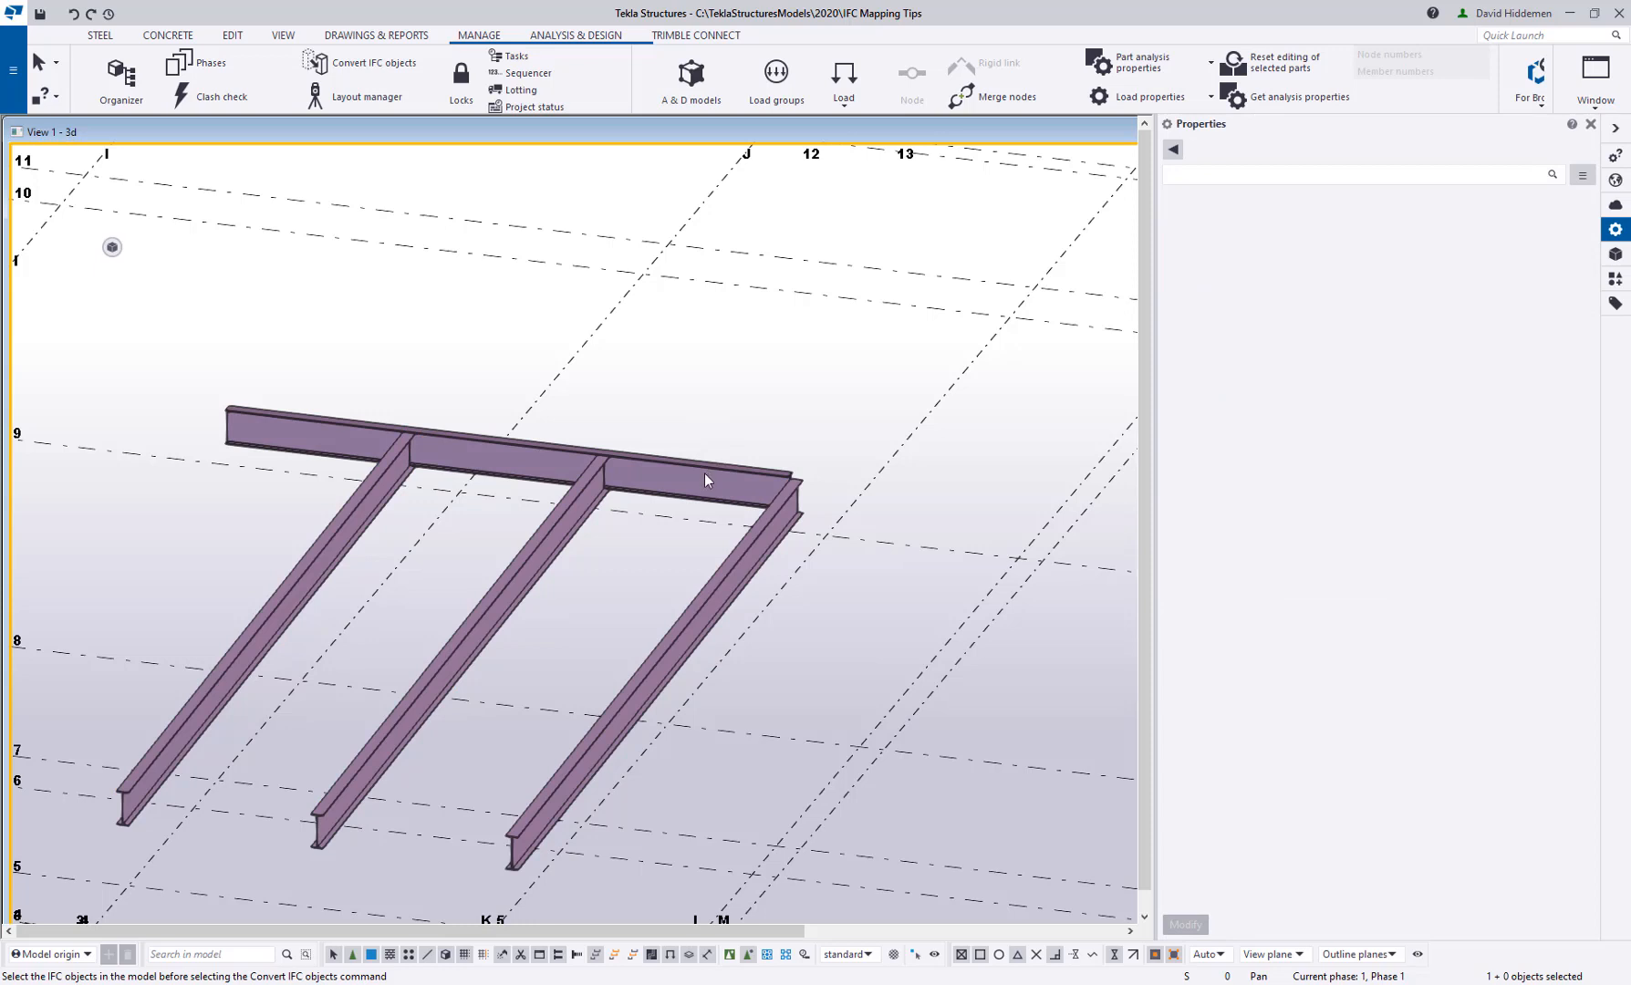
# Show the hidden Sample reference model again together with the converted native parts
pyautogui.click(1616, 253)
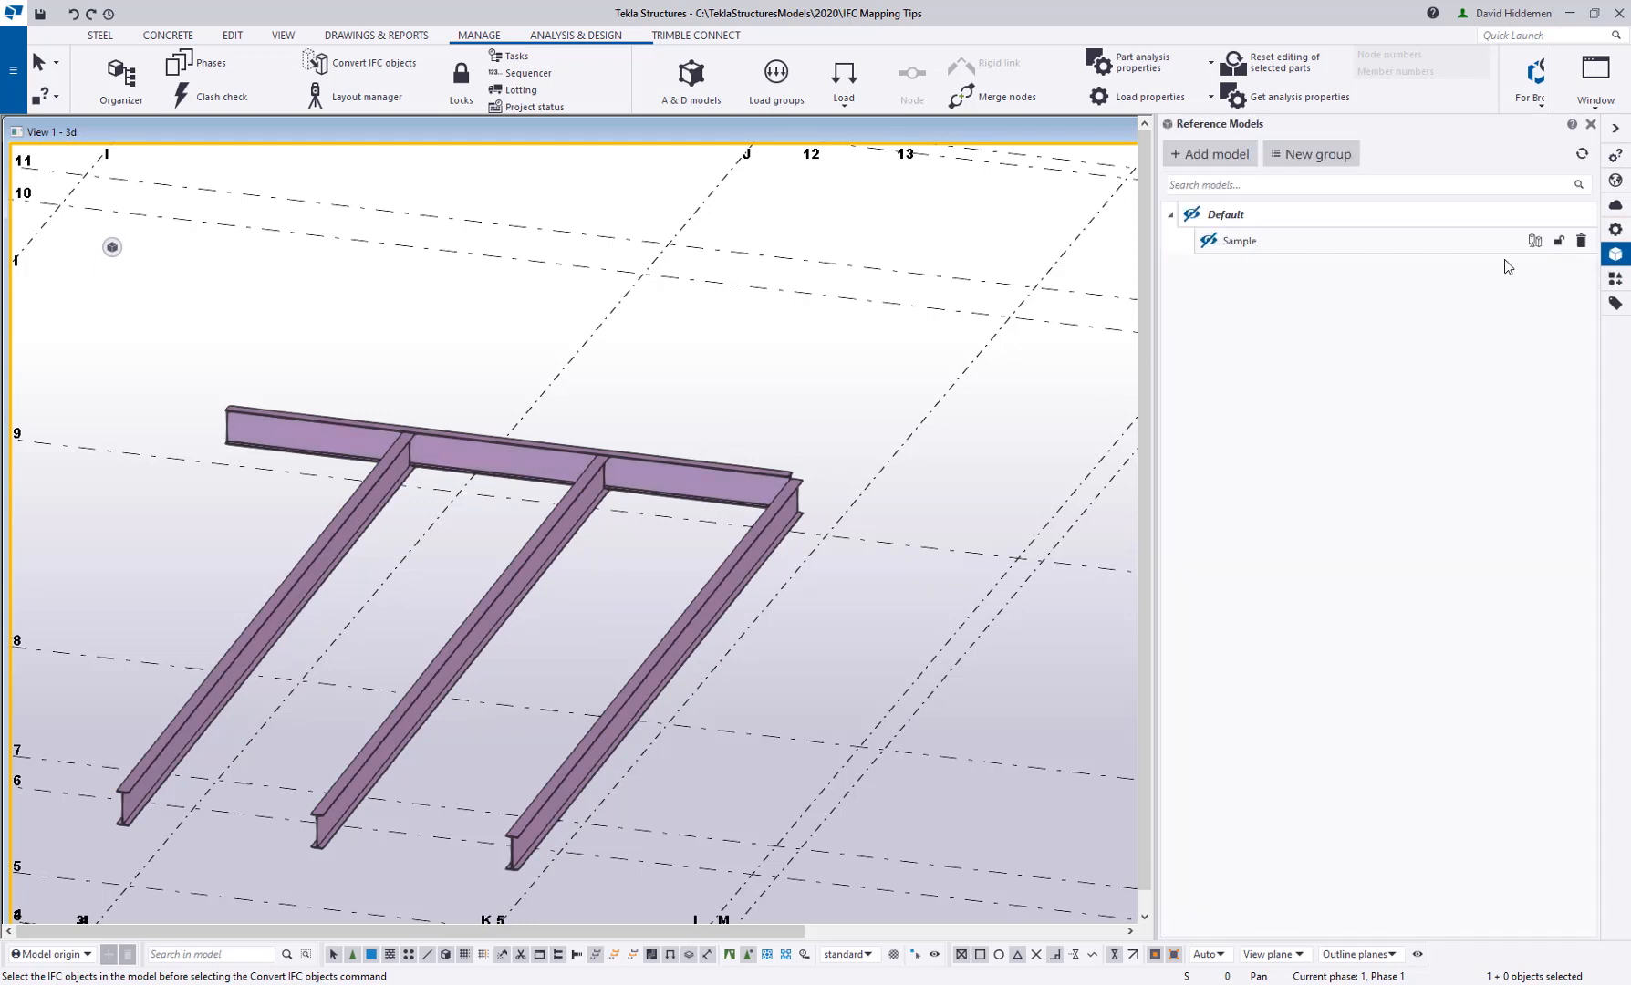
pyautogui.click(1209, 243)
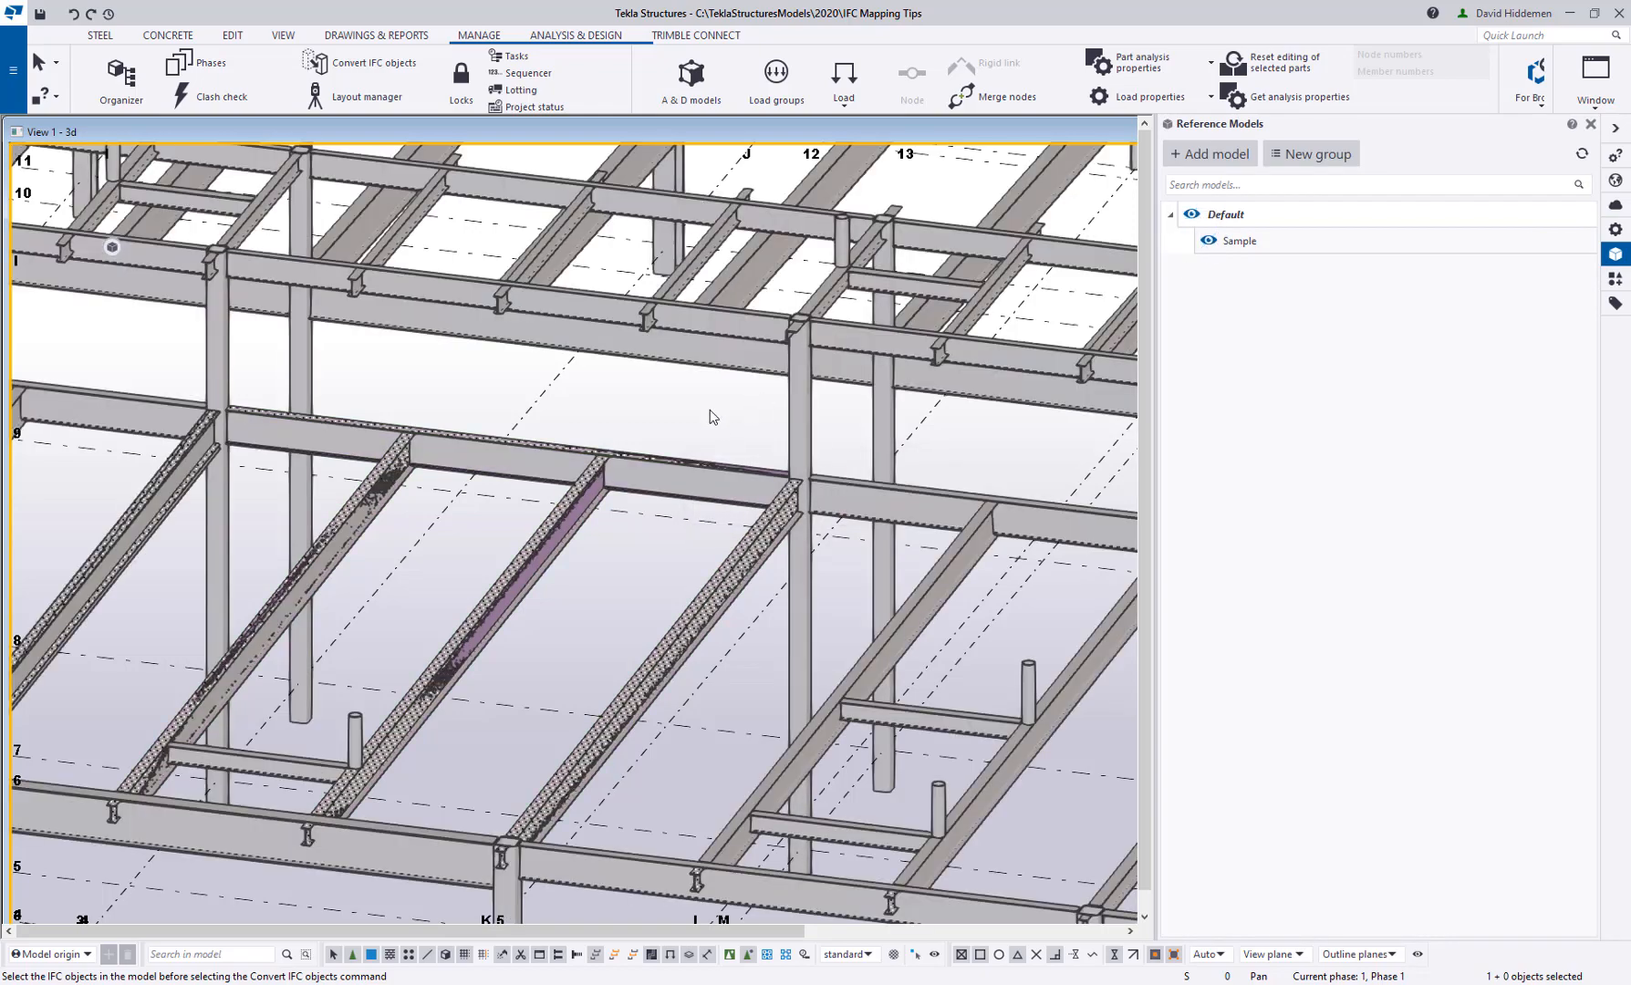
pyautogui.scroll(-10, 710, 409)
pyautogui.scroll(2, 653, 563)
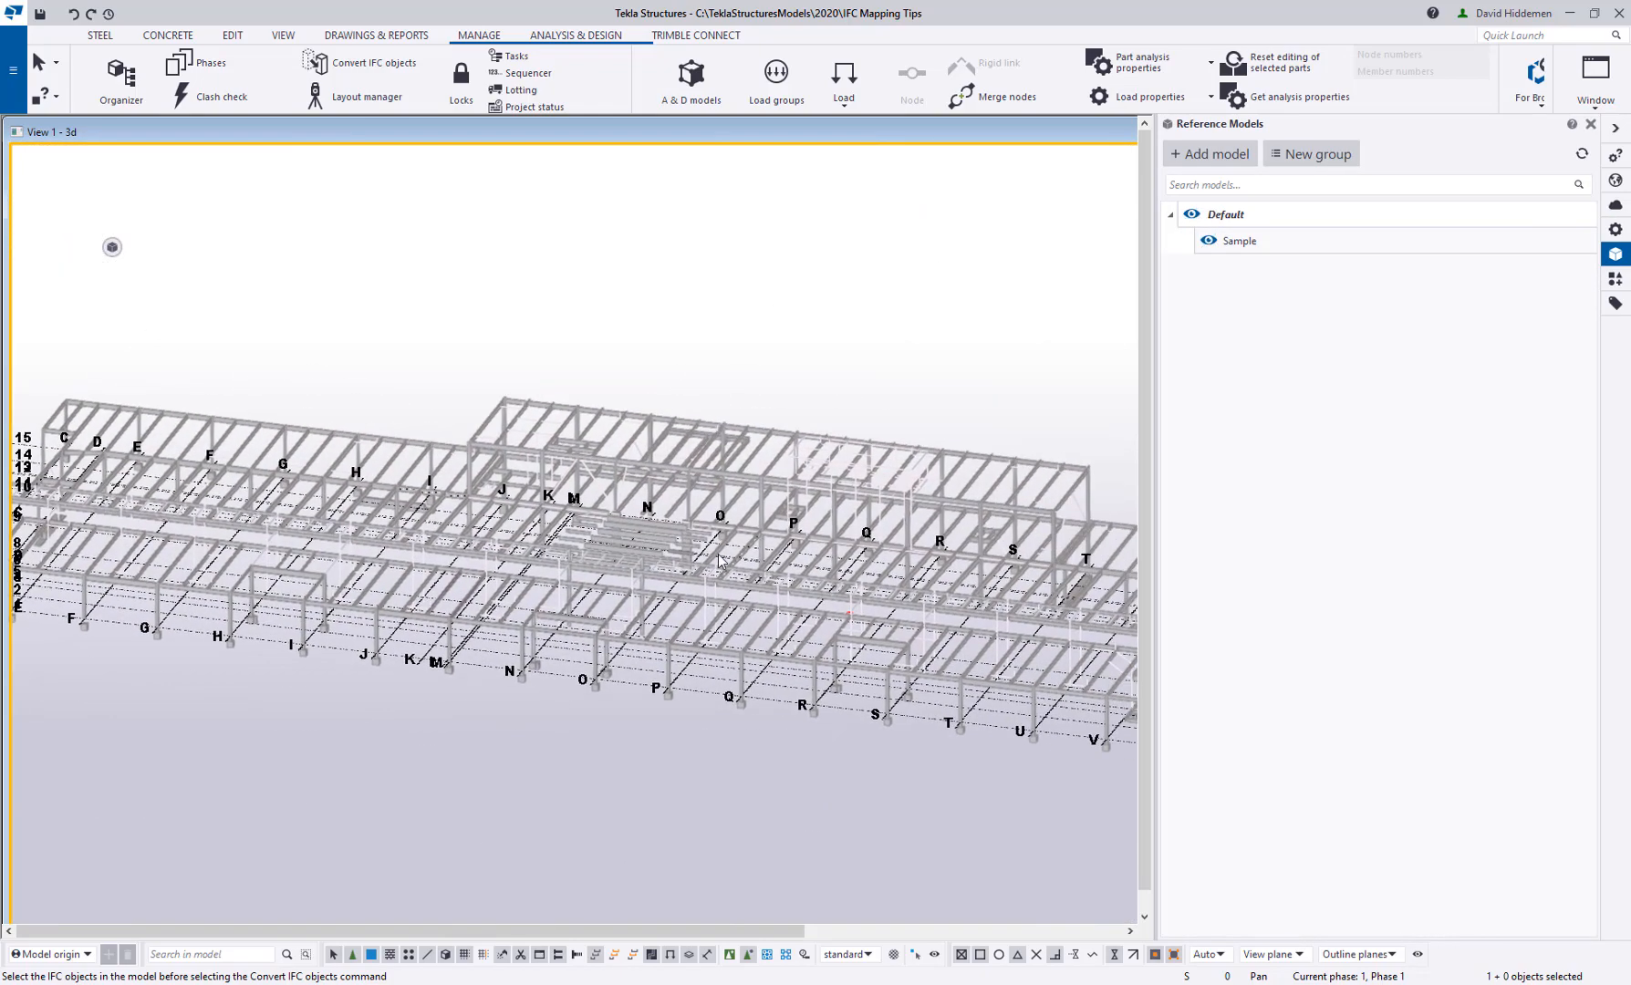